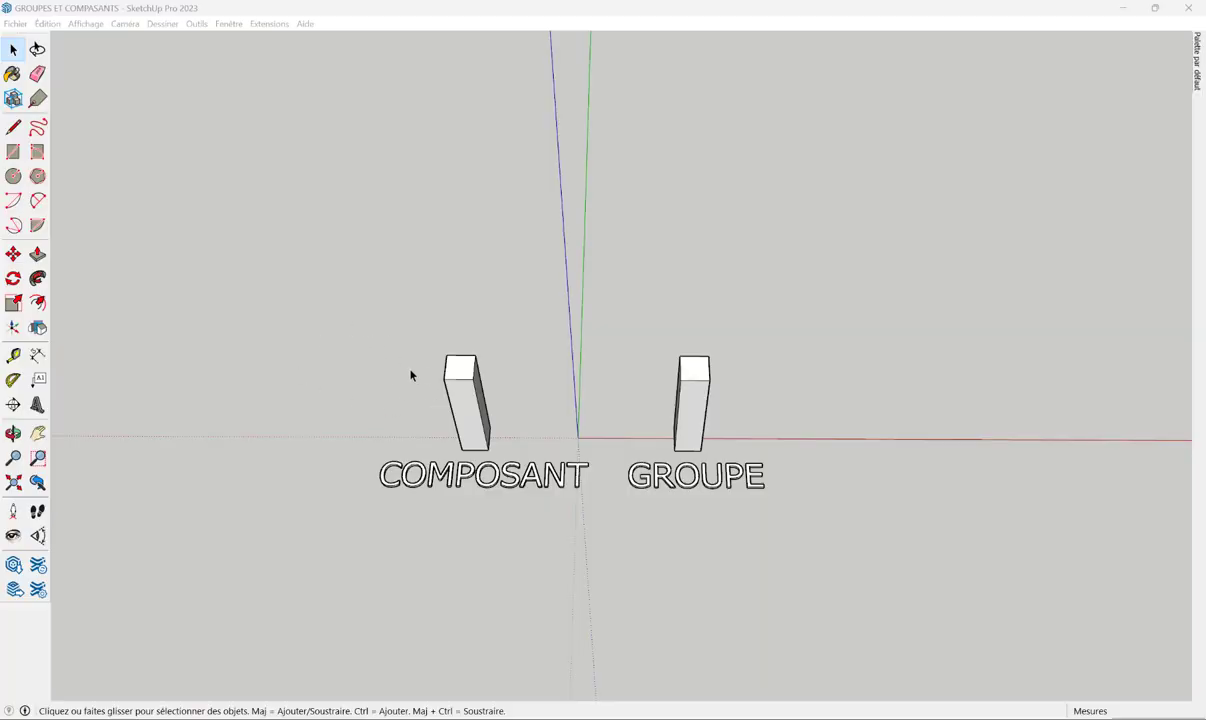
Select the COMPOSANT and GROUPE boxes together, checking each one's context menu.
left_click(470, 408)
mouse_move(600, 436)
middle_mouse_down()
mouse_move(647, 427)
mouse_move(503, 318)
mouse_move(866, 581)
mouse_move(755, 410)
middle_mouse_up()
left_click(503, 322)
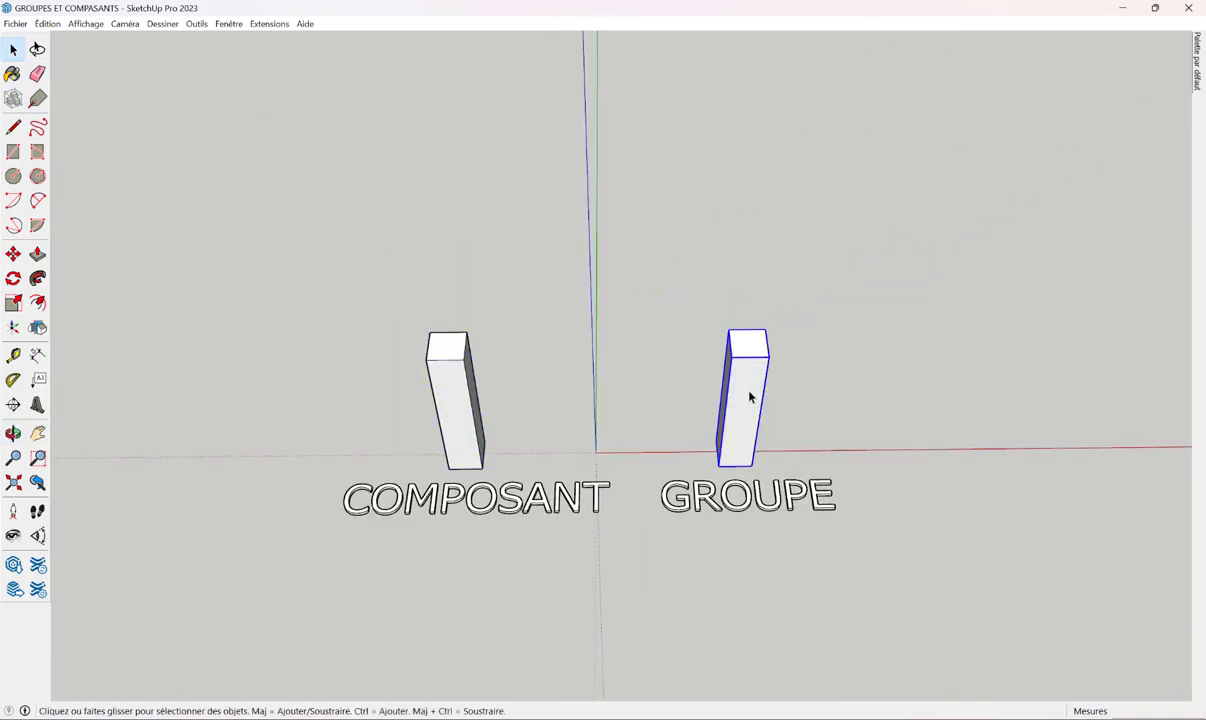
left_click(452, 386)
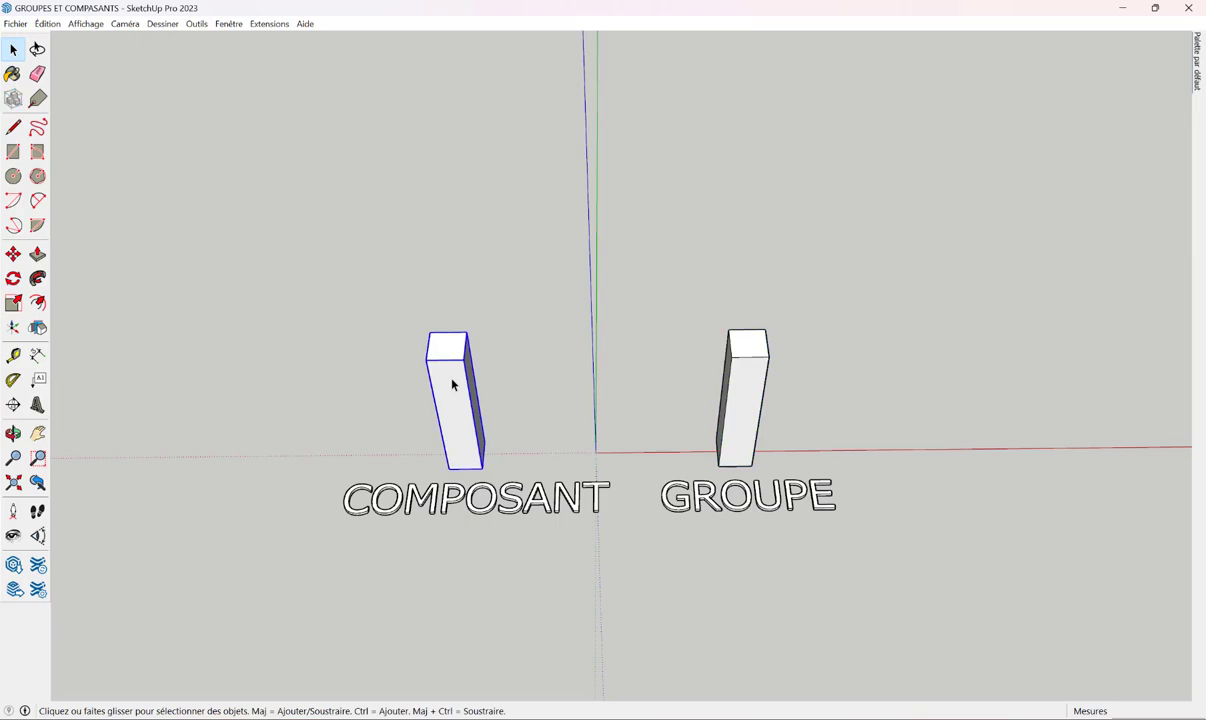
left_click(757, 388)
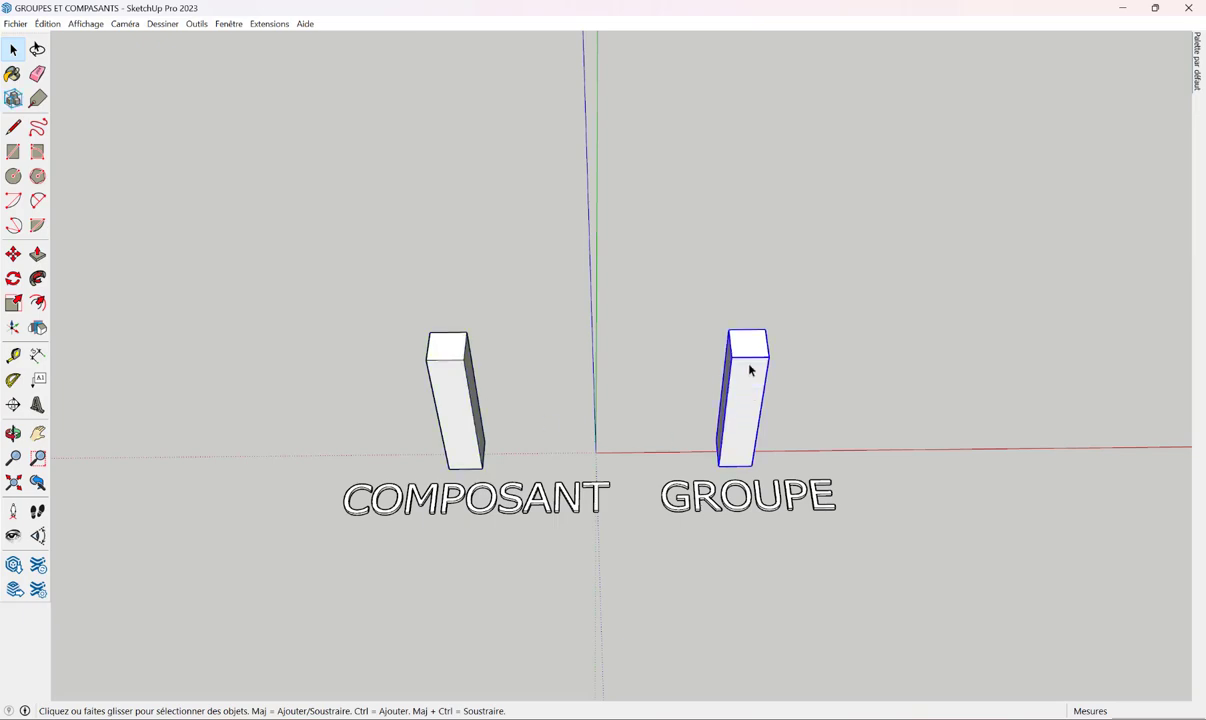
right_click(750, 370)
left_click(502, 358)
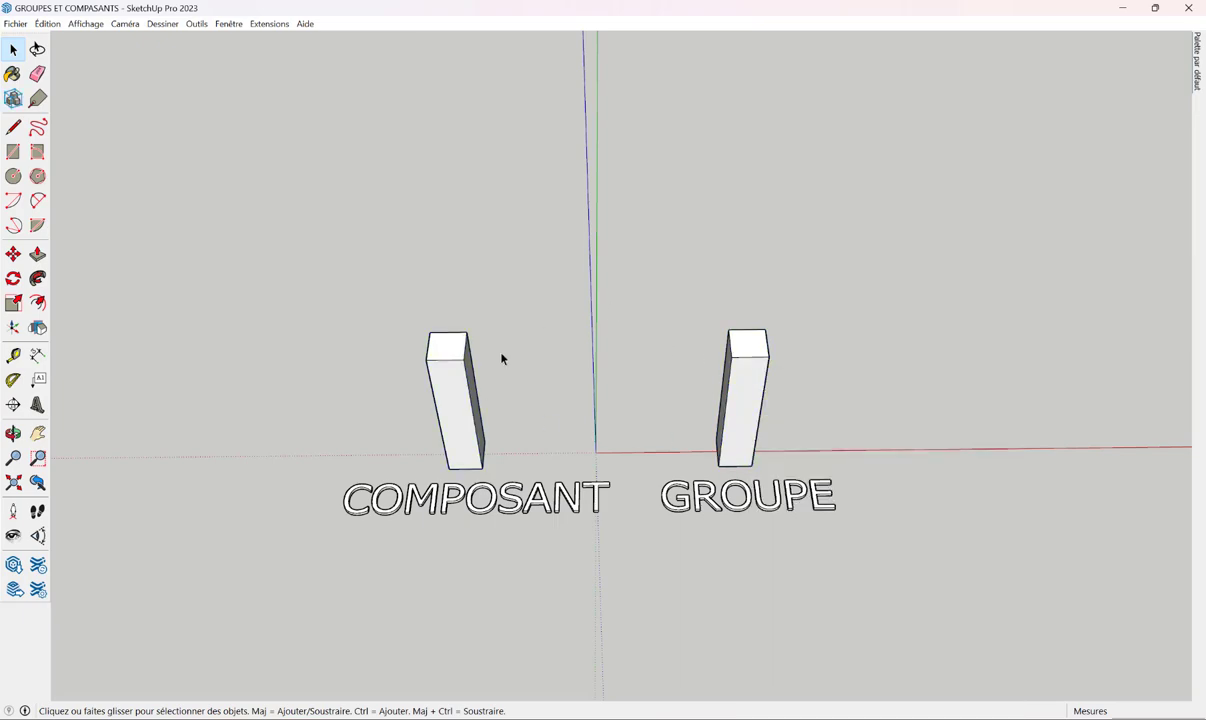
right_click(453, 372)
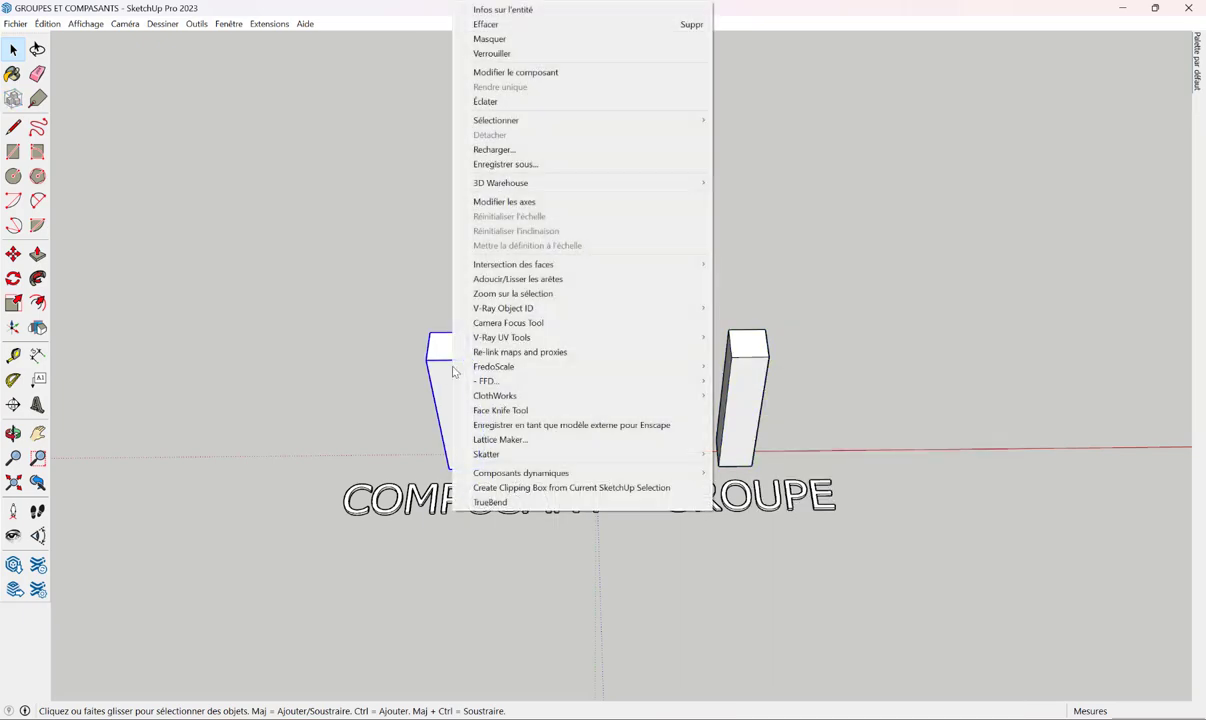
left_click(911, 277)
middle_click_drag(888, 352, 531, 336)
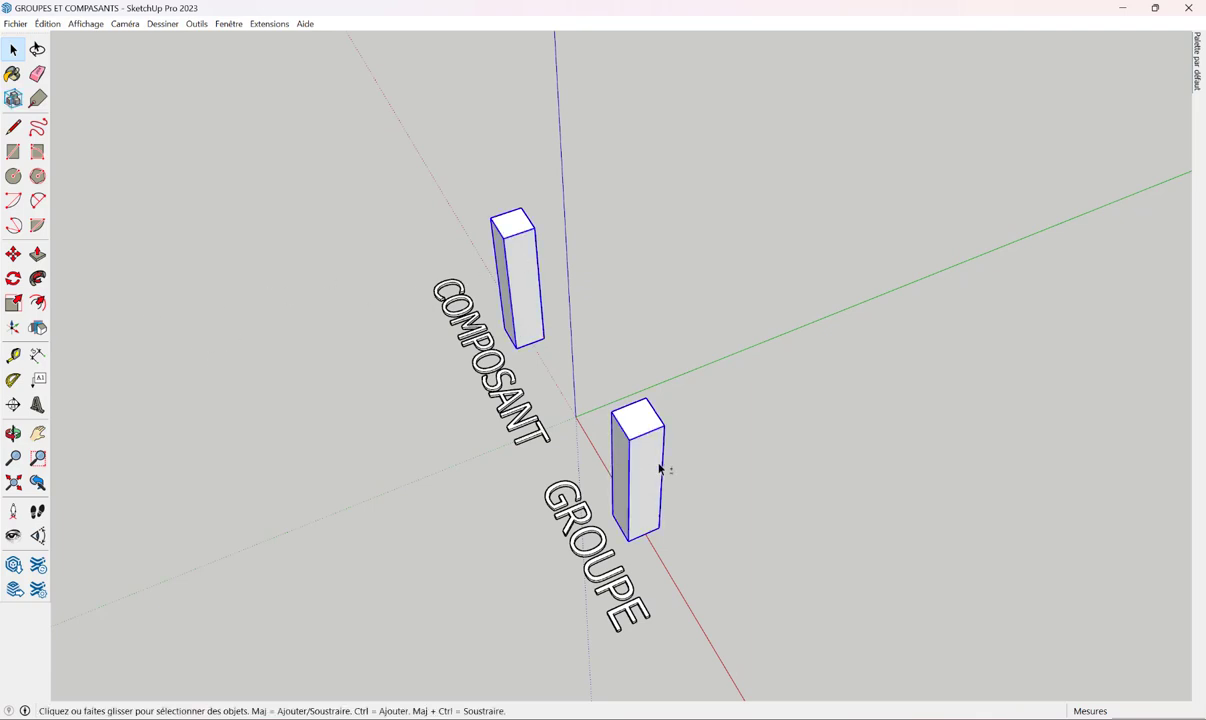
mouse_move(646, 282)
middle_mouse_down()
mouse_move(589, 261)
mouse_move(491, 278)
middle_mouse_up()
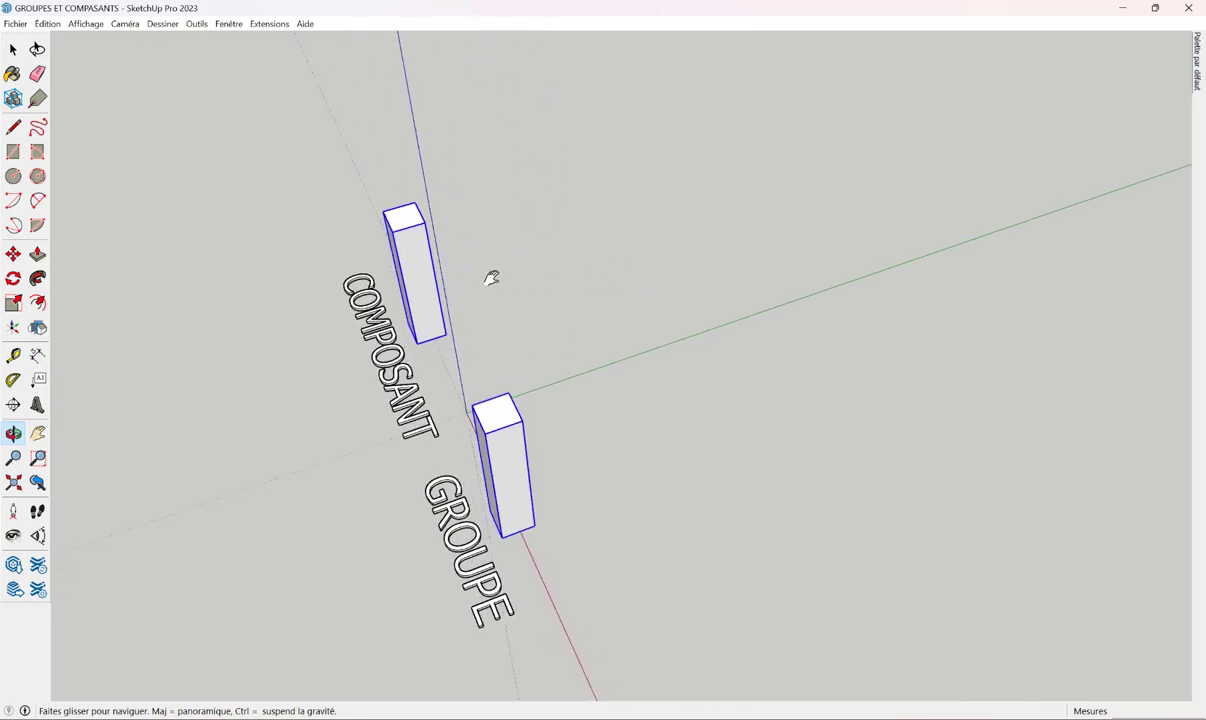
Copy both boxes 84 cm along the green axis and array them into ten copies.
left_click(13, 257)
mouse_move(500, 380)
middle_mouse_down()
mouse_move(533, 403)
mouse_move(453, 348)
middle_mouse_up()
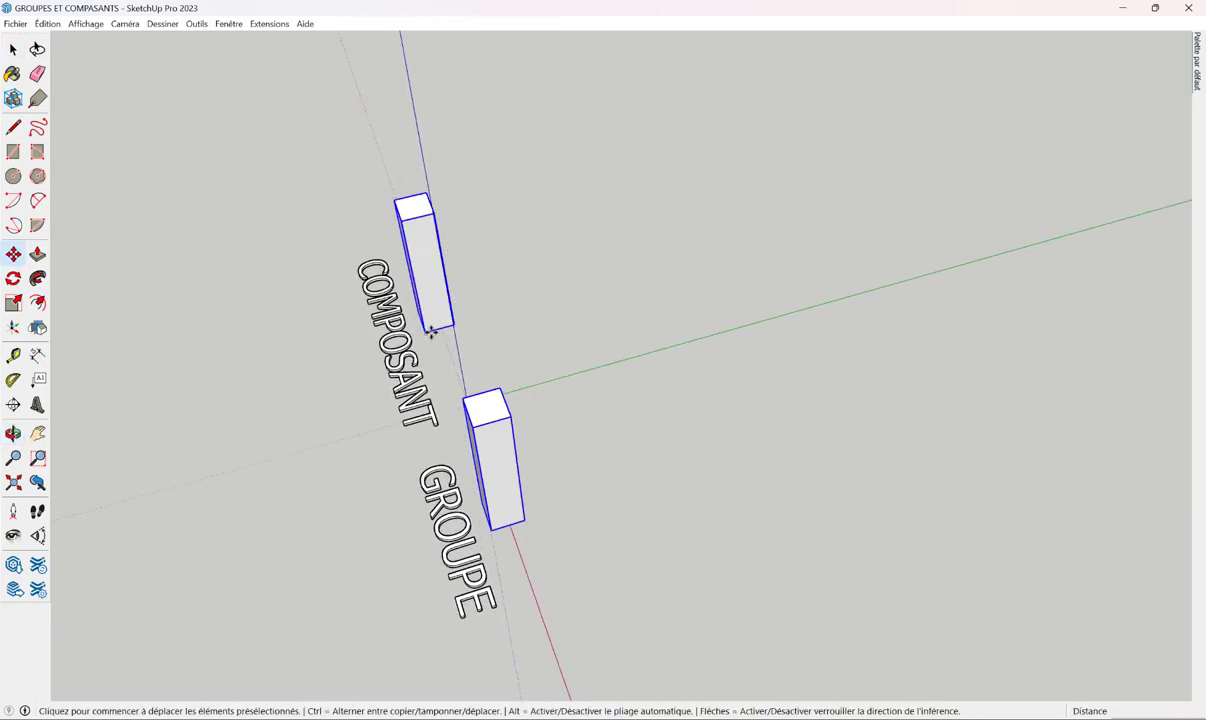
key("ctrl")
left_click(432, 332)
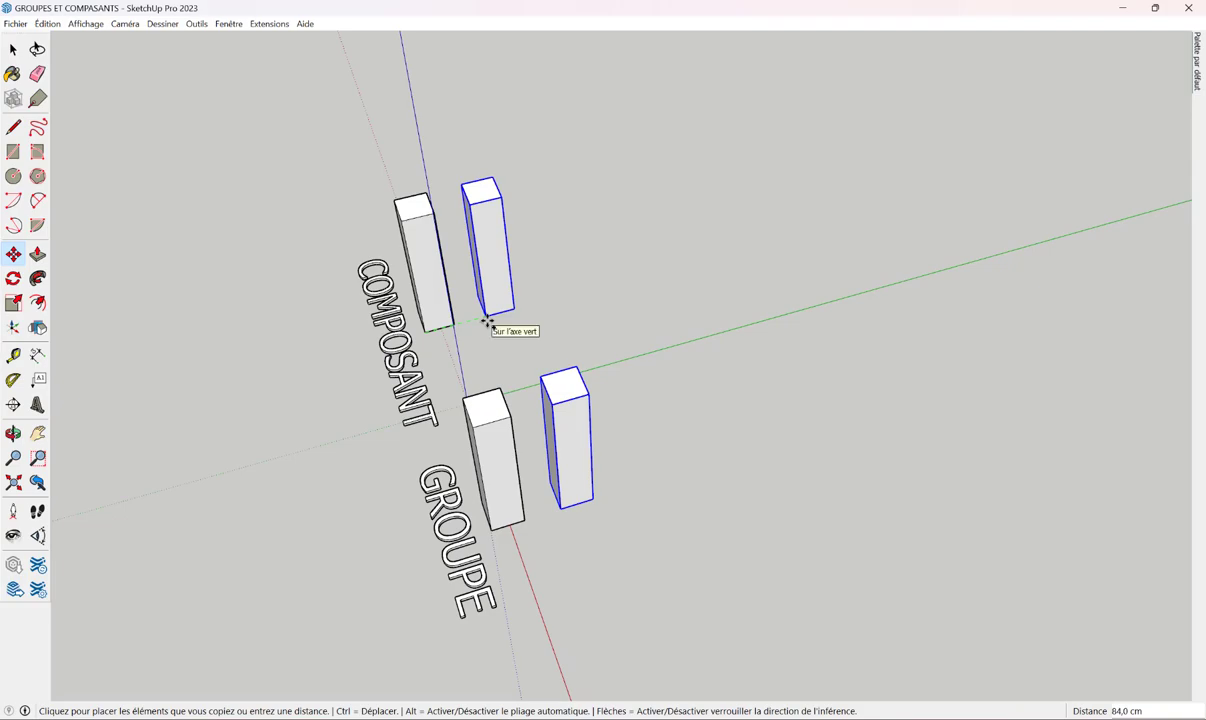
left_click(487, 320)
type("0")
key("Return")
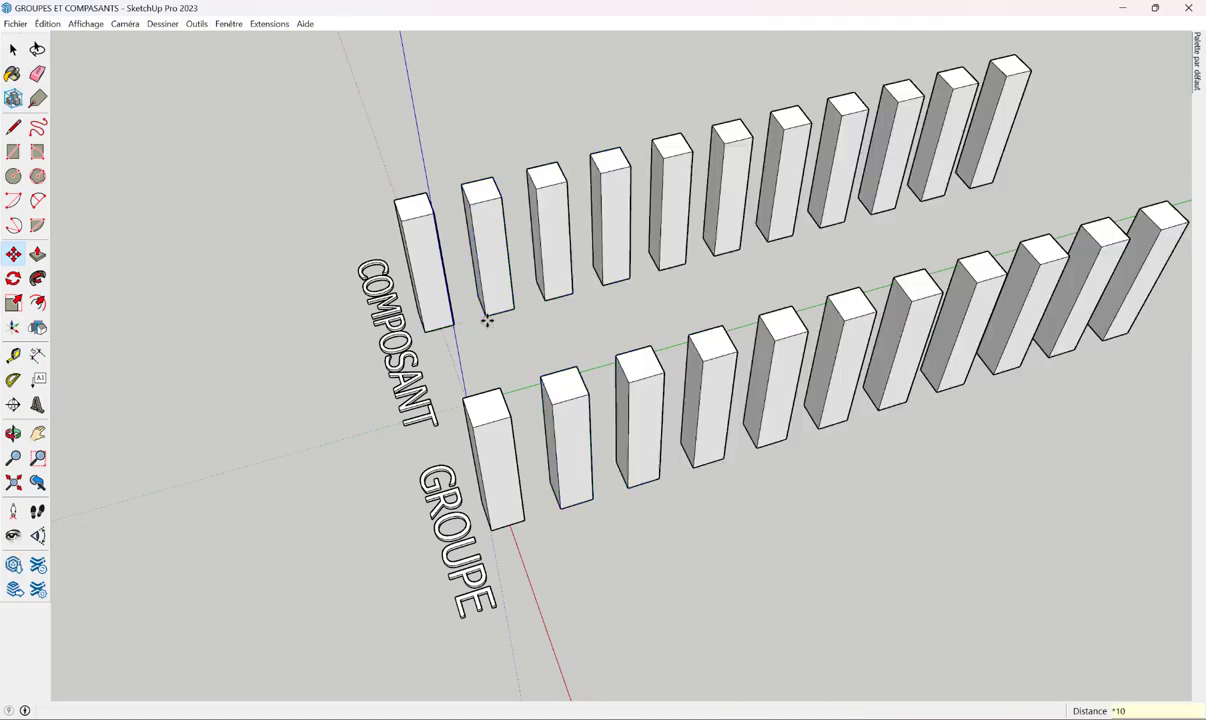
mouse_move(614, 385)
middle_mouse_down()
mouse_move(748, 285)
mouse_move(855, 242)
mouse_move(670, 340)
middle_mouse_up()
key("m")
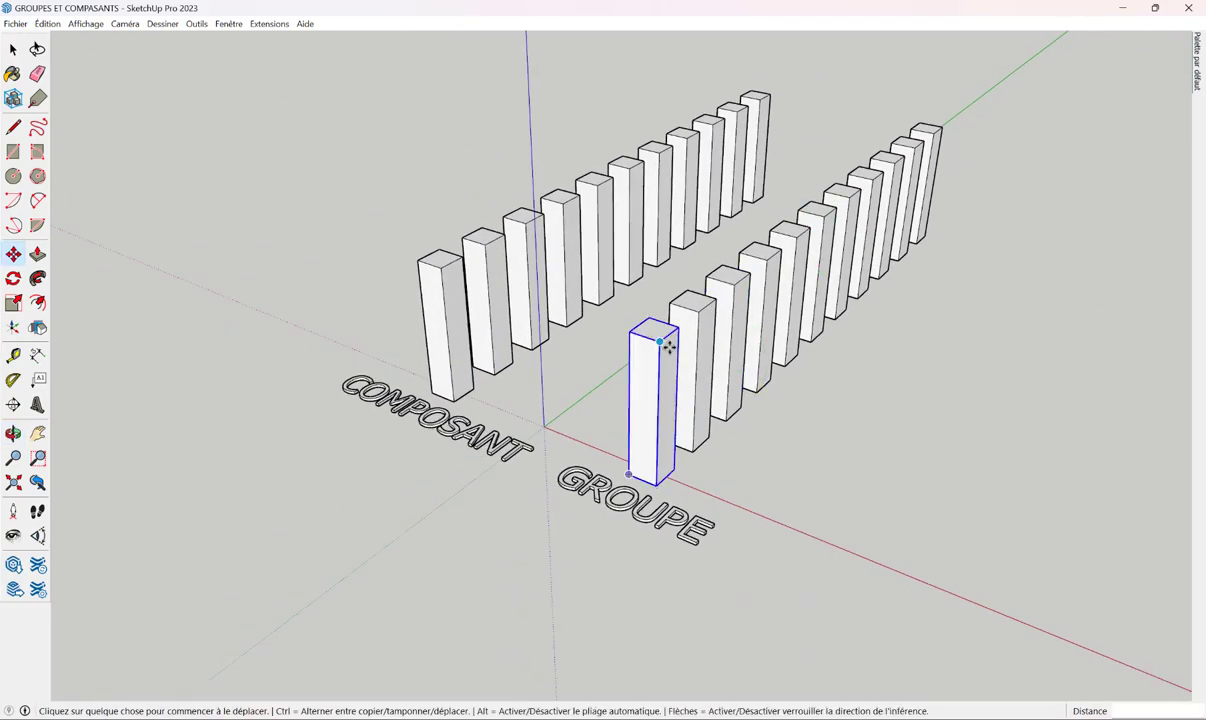
key("space")
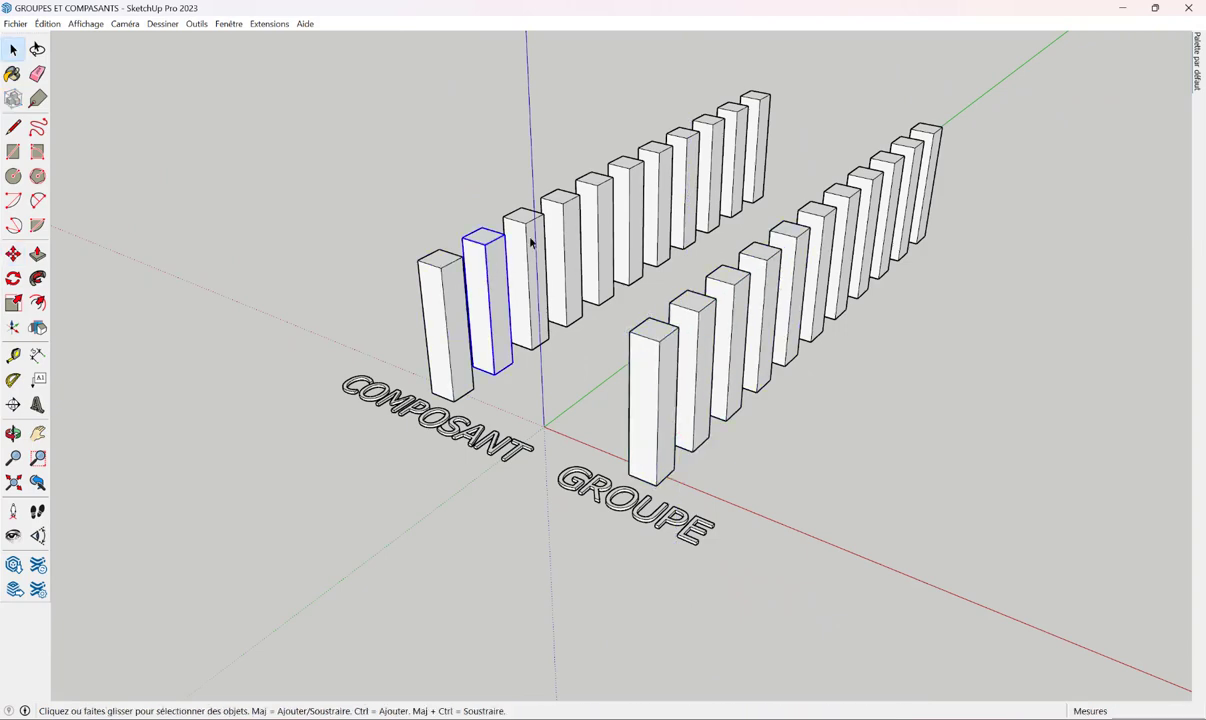
Inside one GROUPE-row box, push its top face up twice to make it taller.
double_click(748, 285)
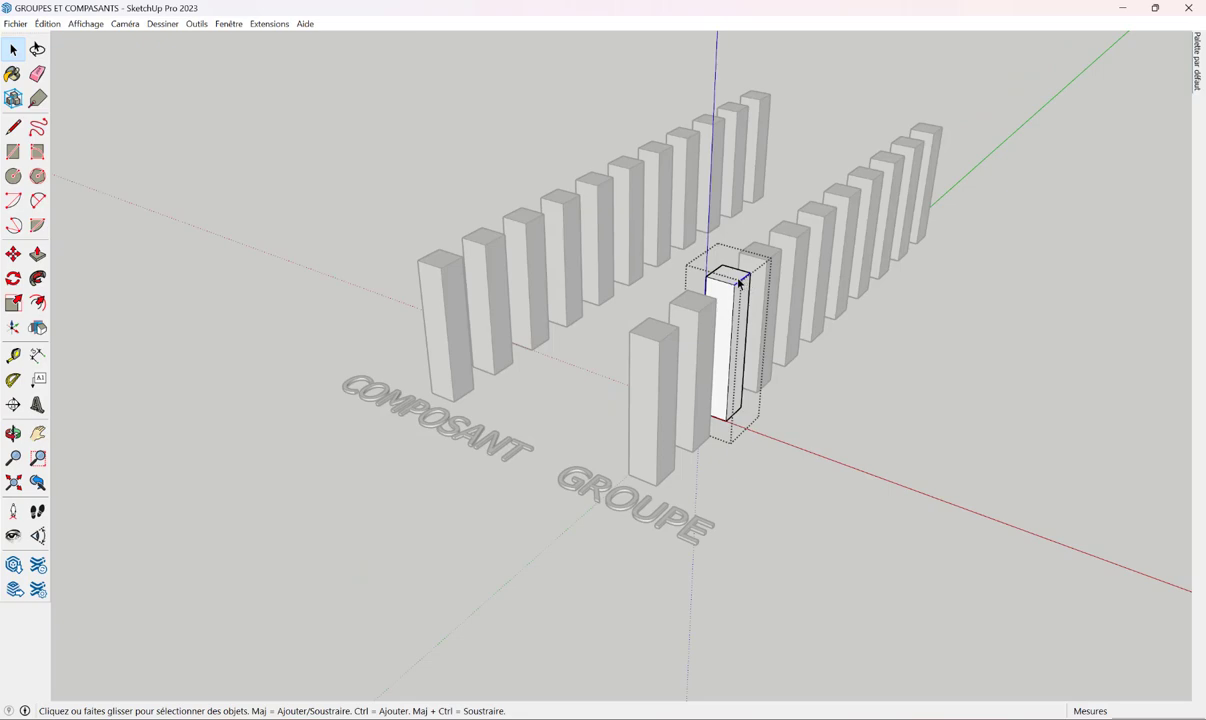
scroll(738, 284, "up", 2)
left_click(37, 254)
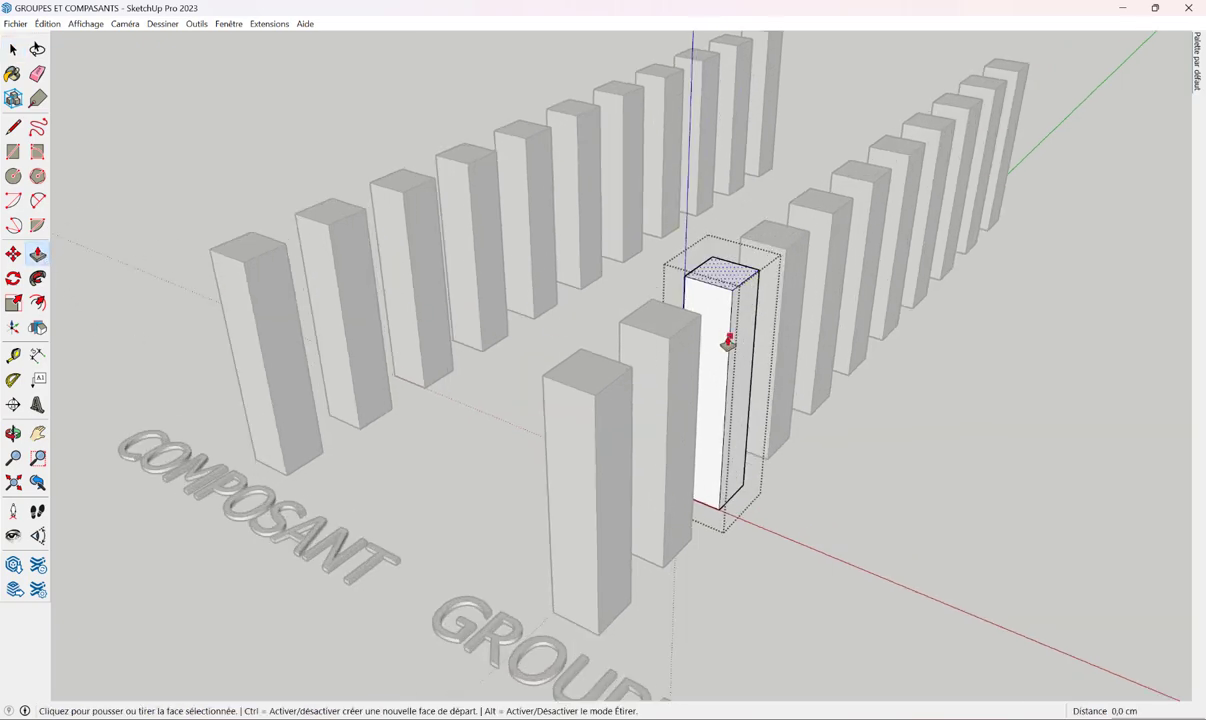
left_click(732, 288)
left_click(727, 234)
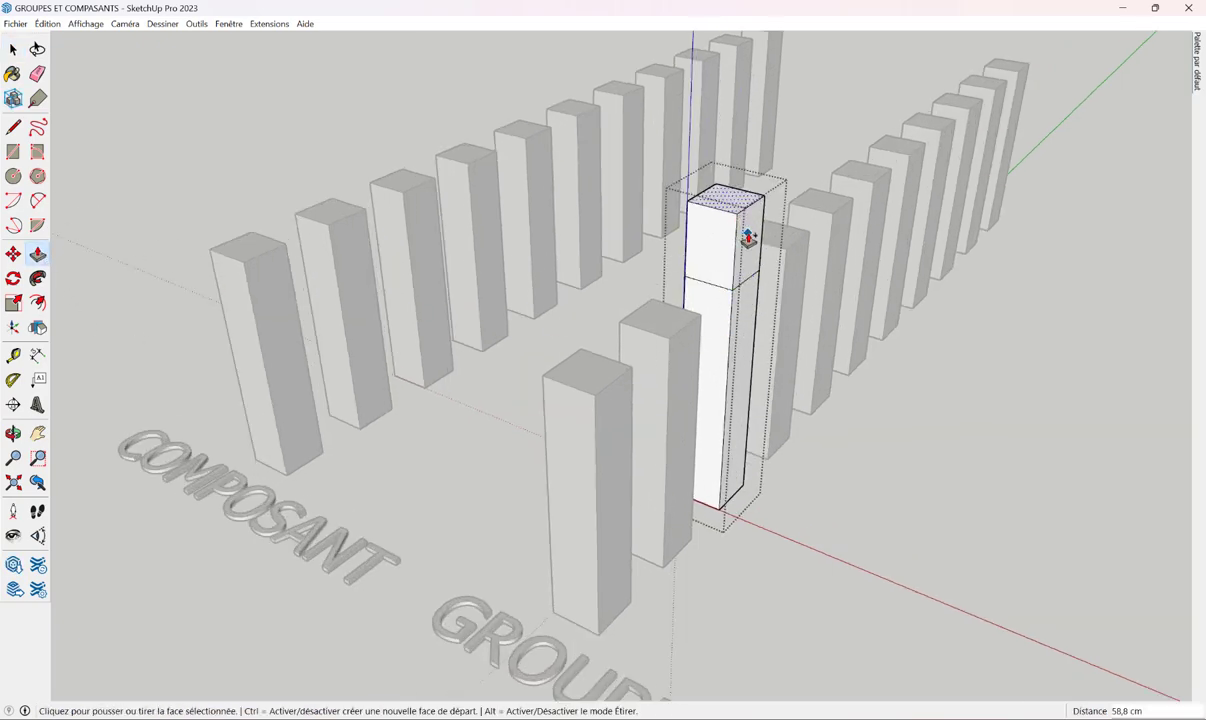
left_click(748, 258)
left_click(769, 187)
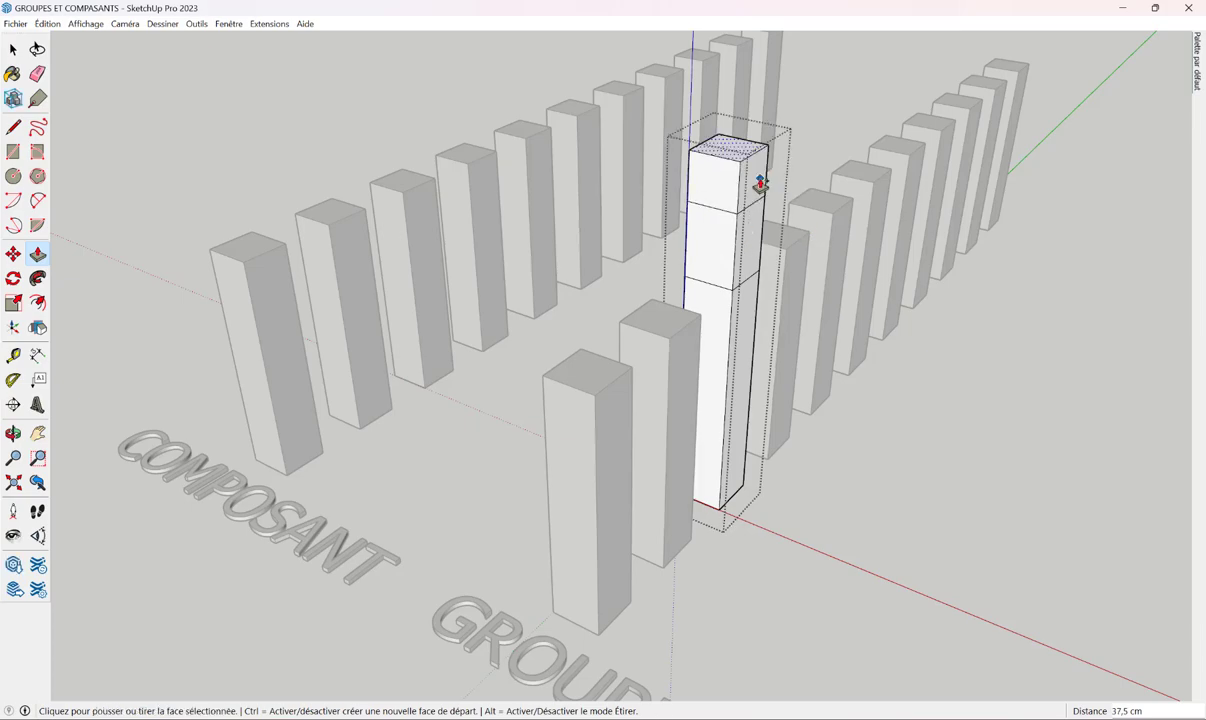
Pull an upper side face out into a horizontal beam, then exit the group.
left_click(760, 183)
left_click(977, 299)
key("space")
left_click(934, 352)
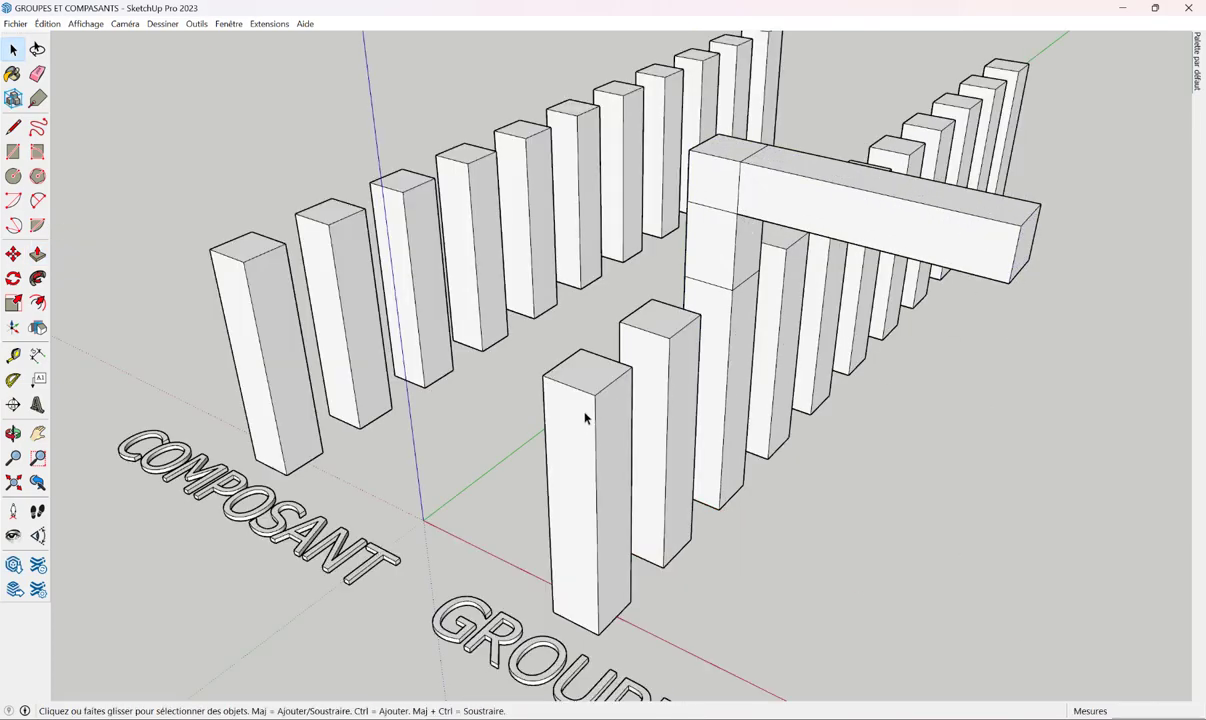
middle_click_drag(585, 418, 646, 334)
left_click(743, 226)
mouse_move(743, 226)
middle_mouse_down()
mouse_move(767, 272)
mouse_move(404, 277)
mouse_move(480, 340)
middle_mouse_up()
Raise a COMPOSANT pillar's top and extend its upper side into a 44 cm crossbeam.
double_click(404, 277)
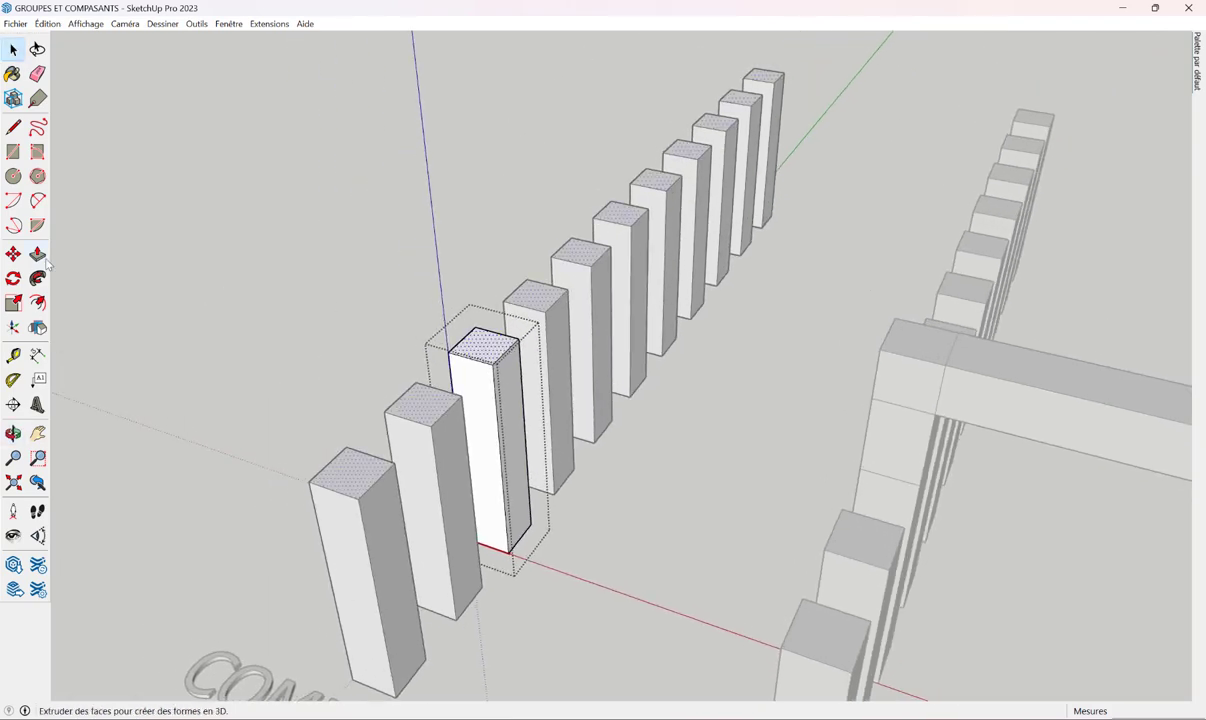
left_click(38, 255)
left_click(493, 350)
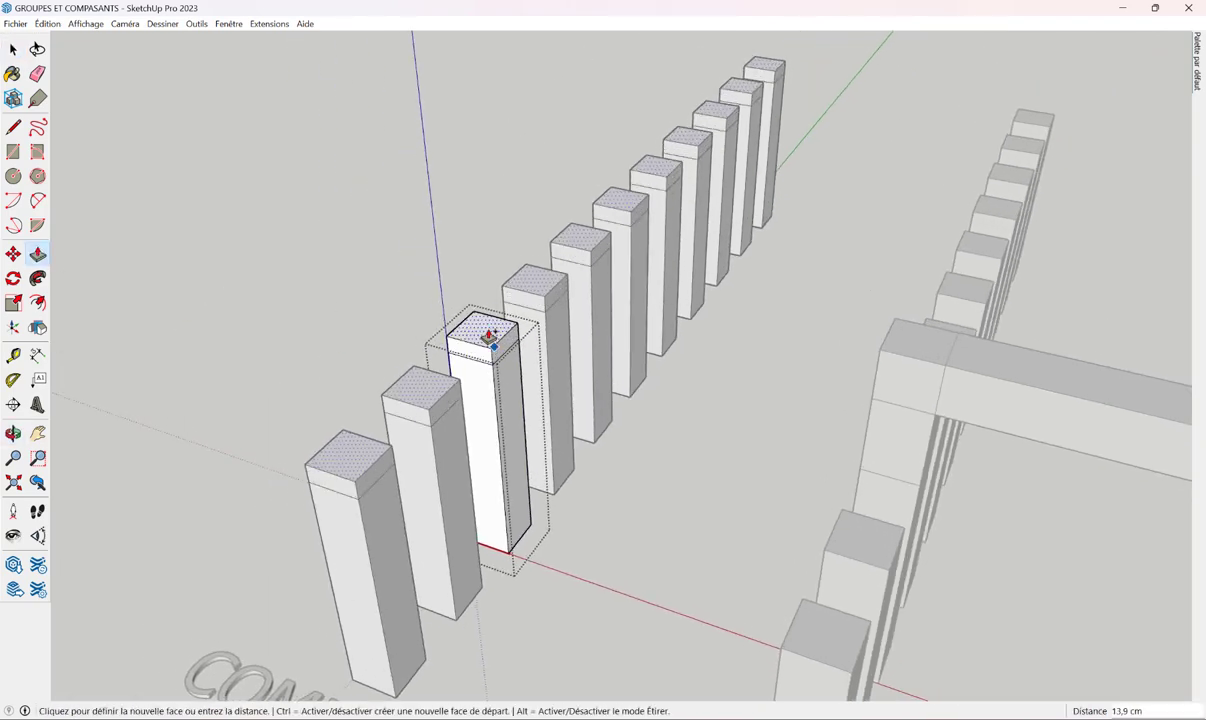
left_click(482, 305)
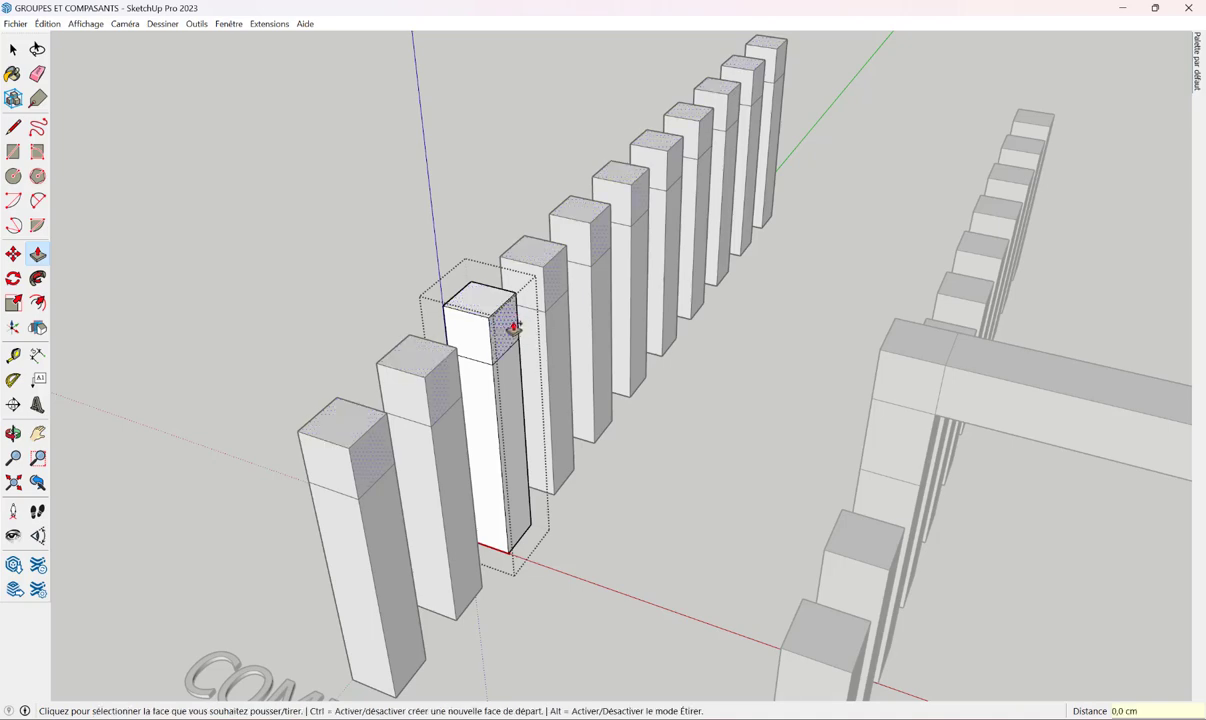
left_click(498, 326)
left_click(448, 398)
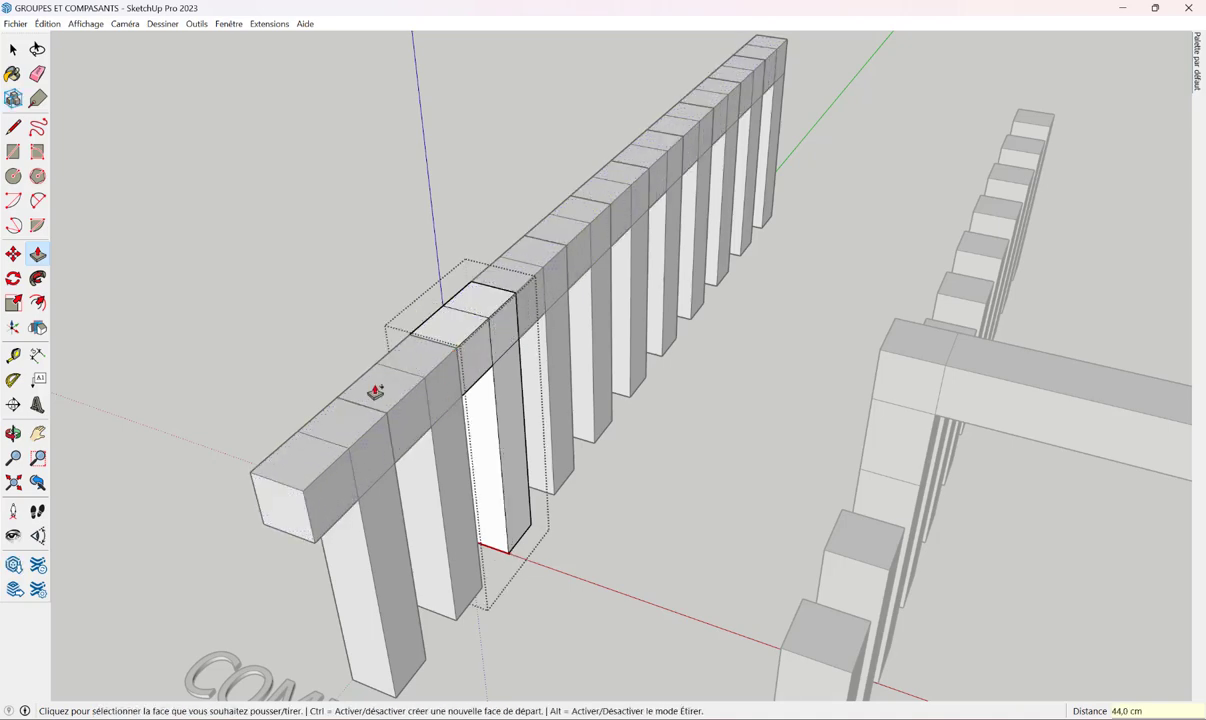
Raise the pillar tops further and widen them into caps on every copy.
left_click(457, 335)
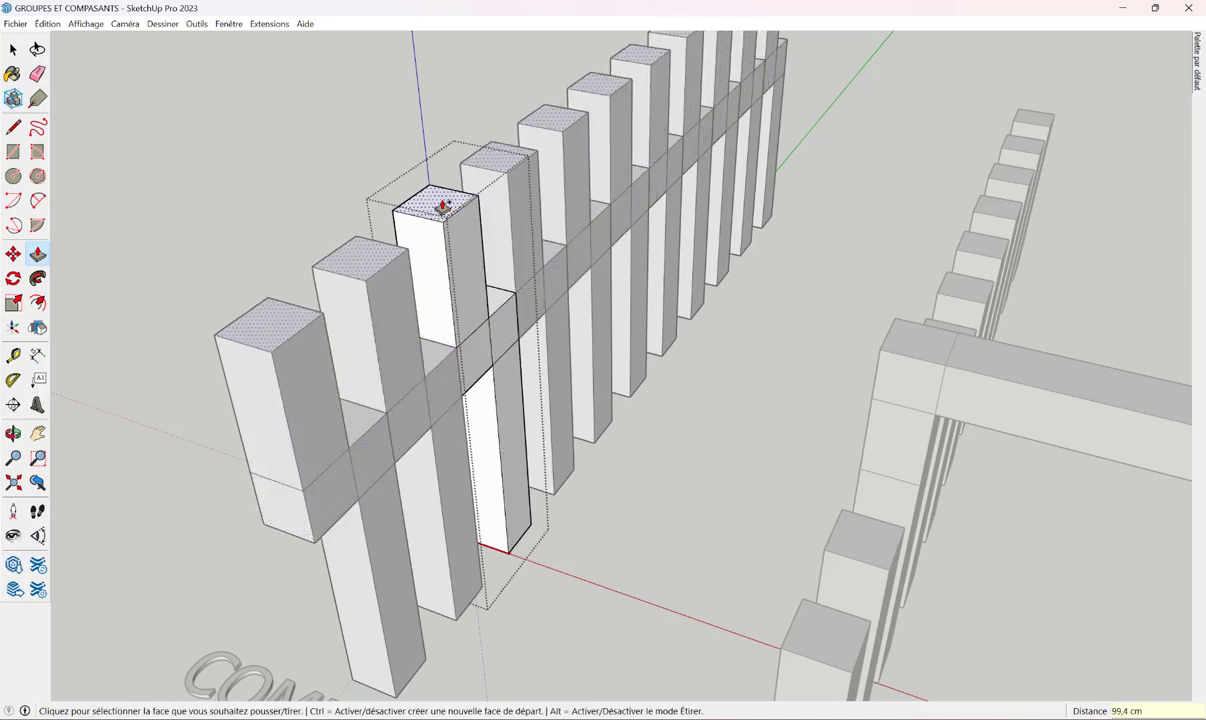
left_click(423, 183)
left_click(440, 190)
left_click(457, 188)
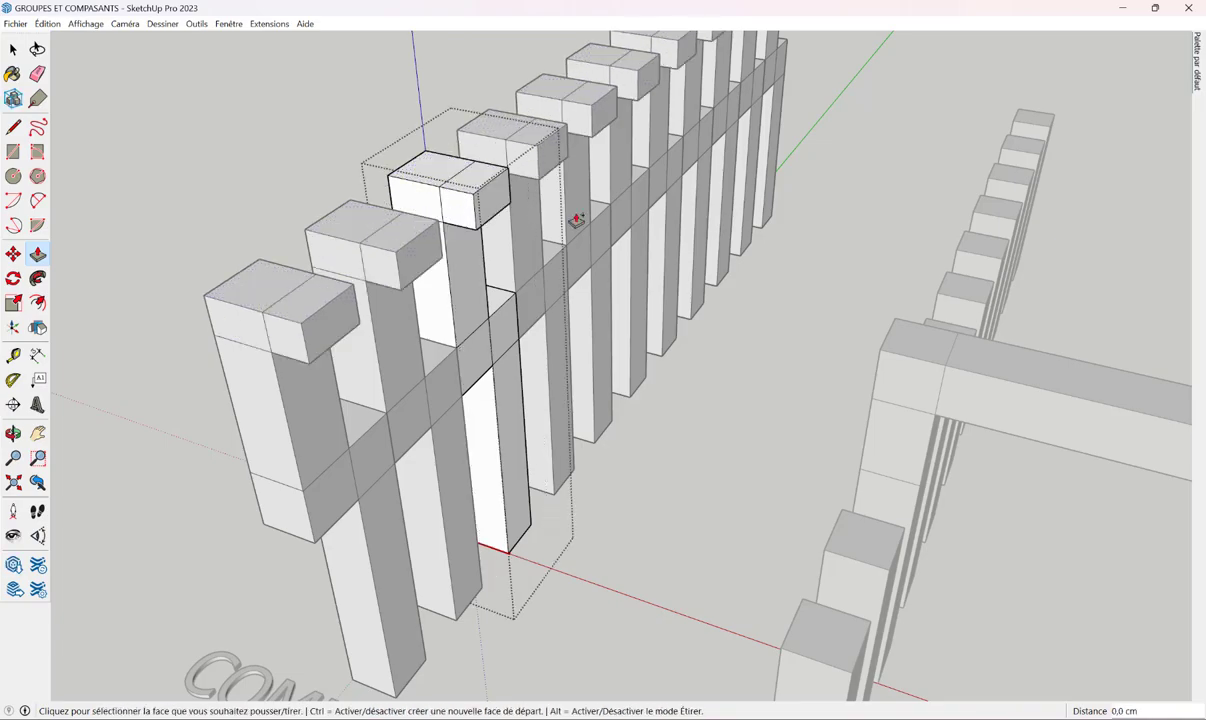
key("space")
mouse_move(619, 318)
middle_mouse_down()
mouse_move(1000, 297)
mouse_move(463, 383)
mouse_move(612, 332)
middle_mouse_up()
scroll(463, 383, "down", 5)
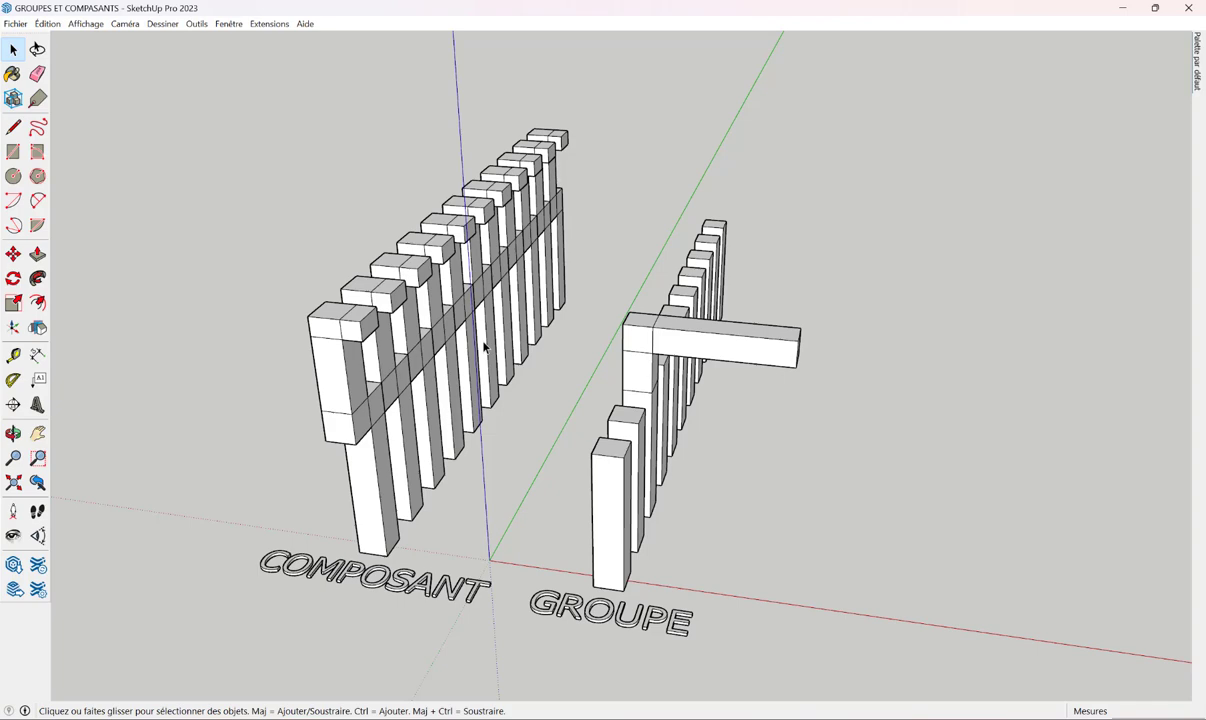
Zoom and orbit to view the bistro table and chair, selecting each in turn.
scroll(484, 346, "down", 2)
scroll(484, 346, "down", 2)
scroll(498, 385, "down", 1)
scroll(749, 509, "up", 2)
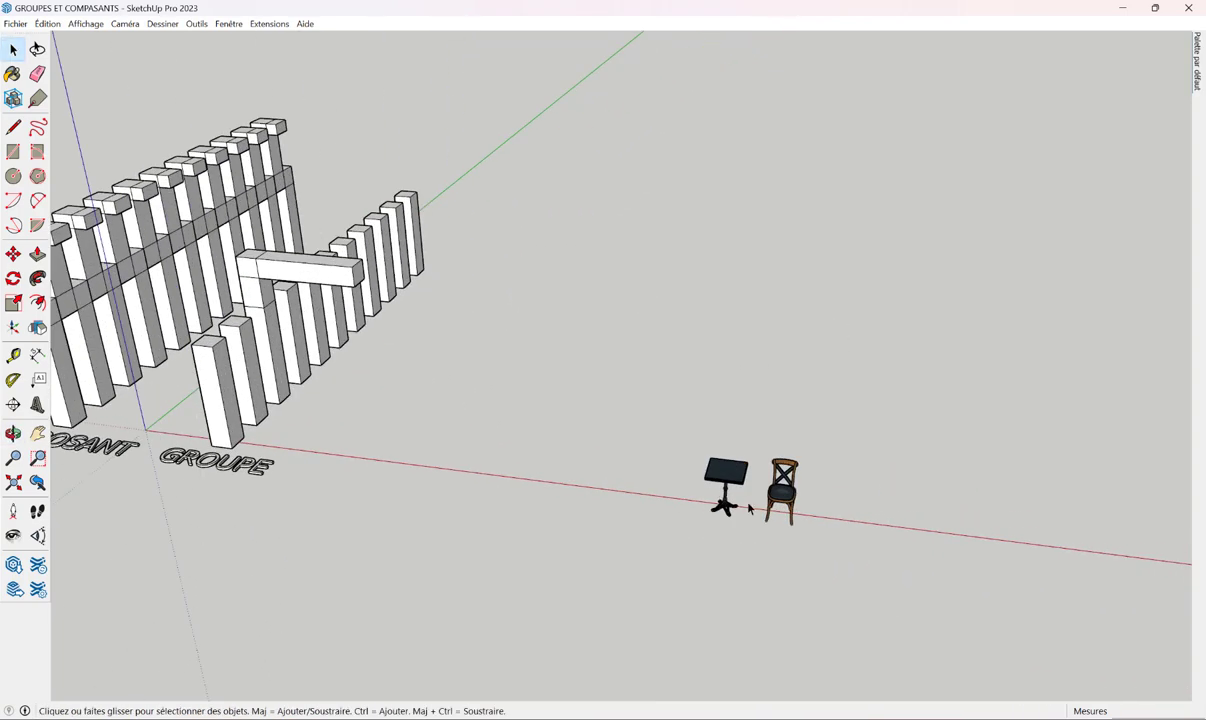
scroll(749, 509, "up", 3)
mouse_move(595, 438)
middle_mouse_down()
mouse_move(732, 444)
mouse_move(583, 427)
middle_mouse_up()
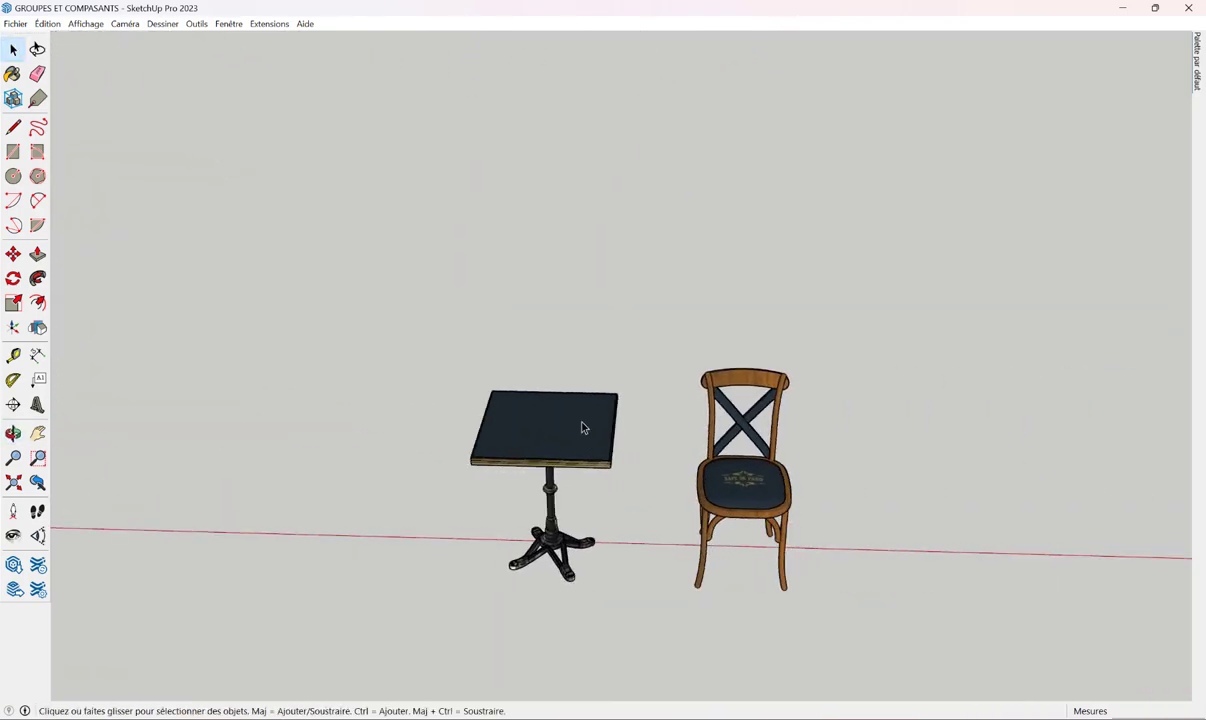
left_click(575, 430)
left_click(728, 464)
left_click(563, 450)
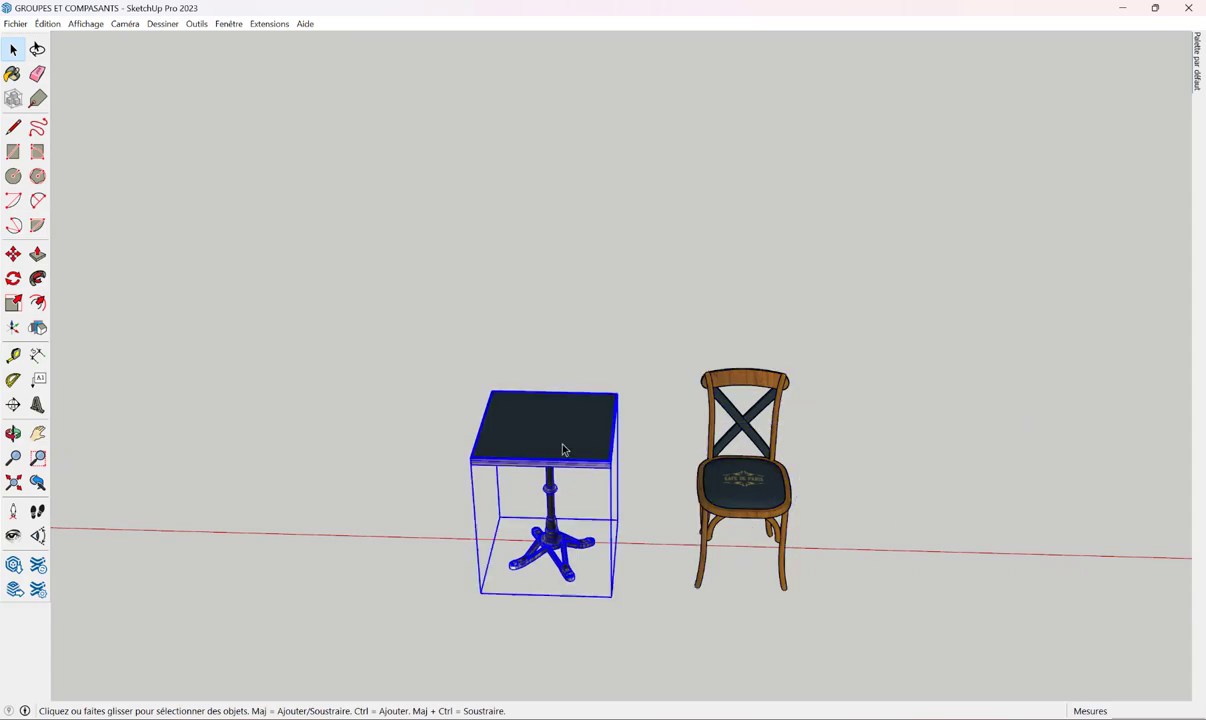
left_click(752, 489)
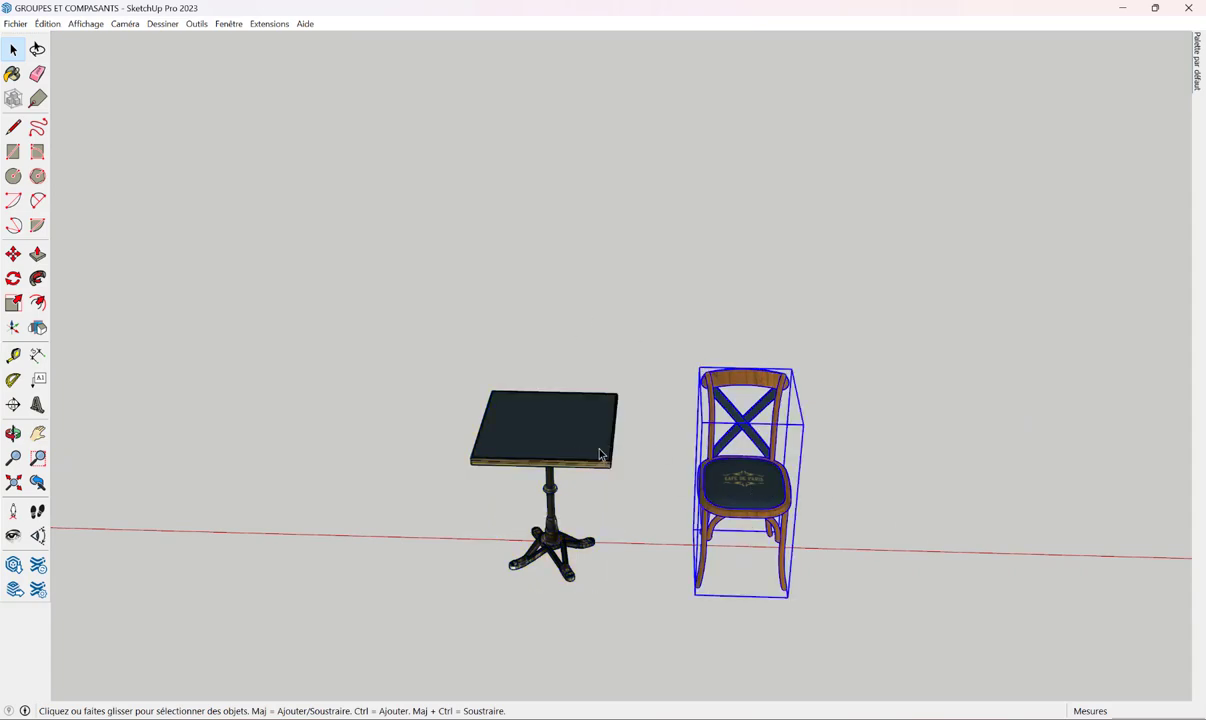
mouse_move(600, 455)
middle_mouse_down()
mouse_move(511, 479)
mouse_move(546, 350)
mouse_move(471, 398)
mouse_move(300, 330)
middle_mouse_up()
Select the table and start copying it with Move and Ctrl.
left_click(546, 350)
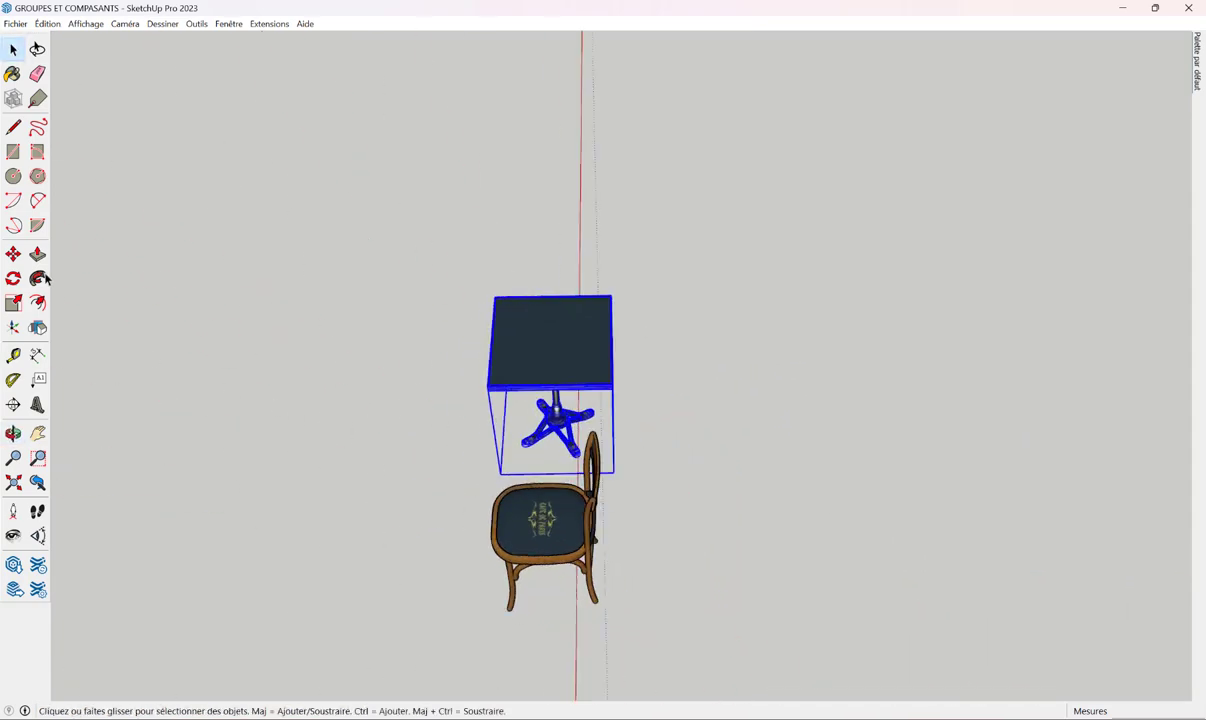
left_click(13, 254)
left_click(452, 228)
key("ctrl")
type("200")
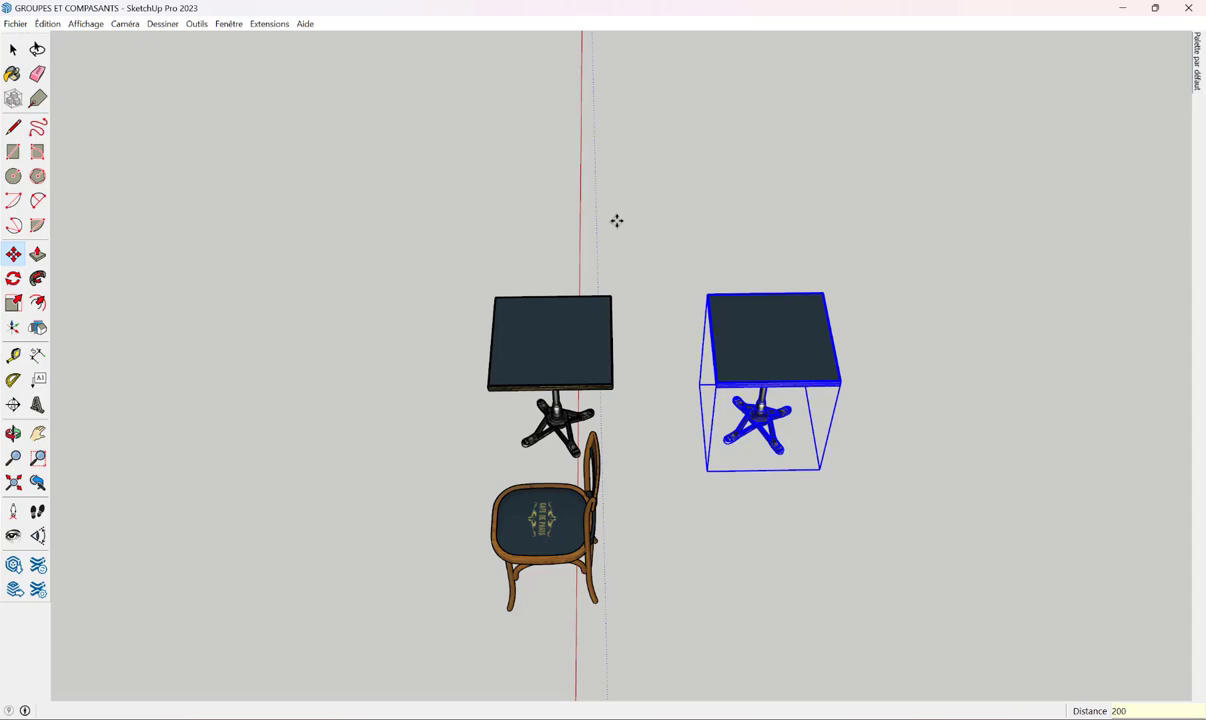
Array the table copy into a row of five, then copy that row backward.
key("Return")
middle_click_drag(616, 220, 520, 409)
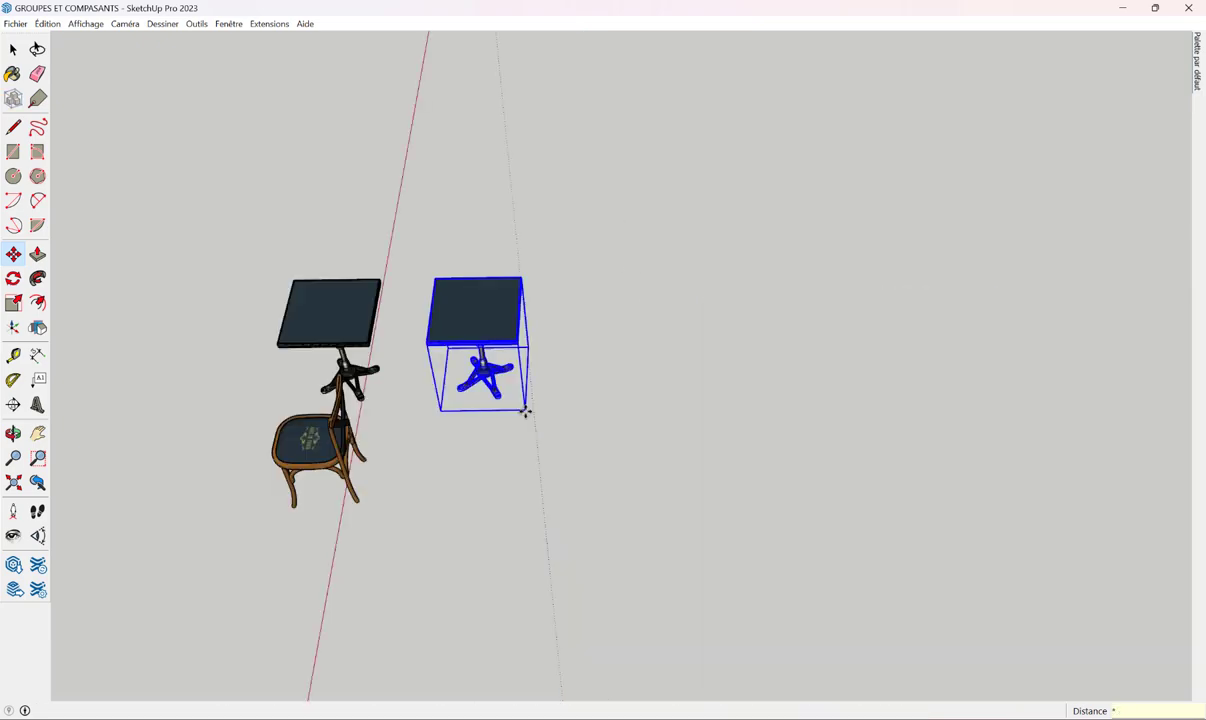
key("Return")
left_click_drag(340, 290, 820, 410)
key("m")
left_click(598, 561)
key("ctrl")
left_click(598, 454)
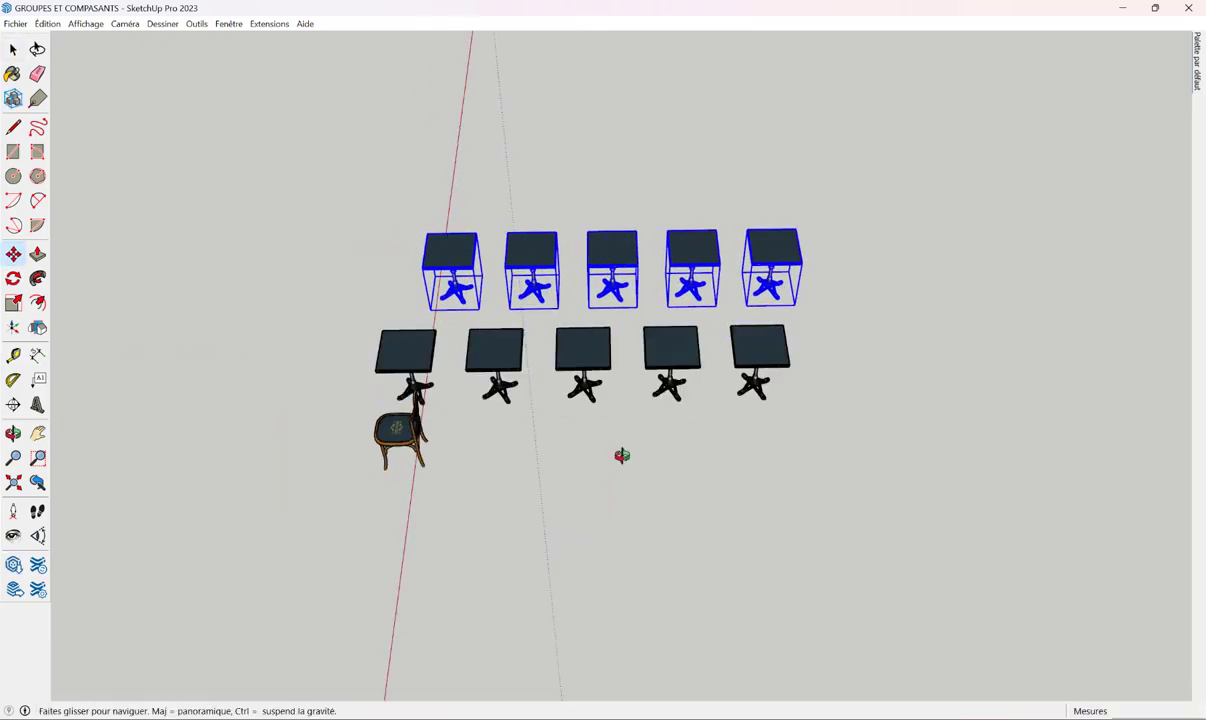
middle_click_drag(624, 453, 738, 467)
scroll(738, 467, "up", 3)
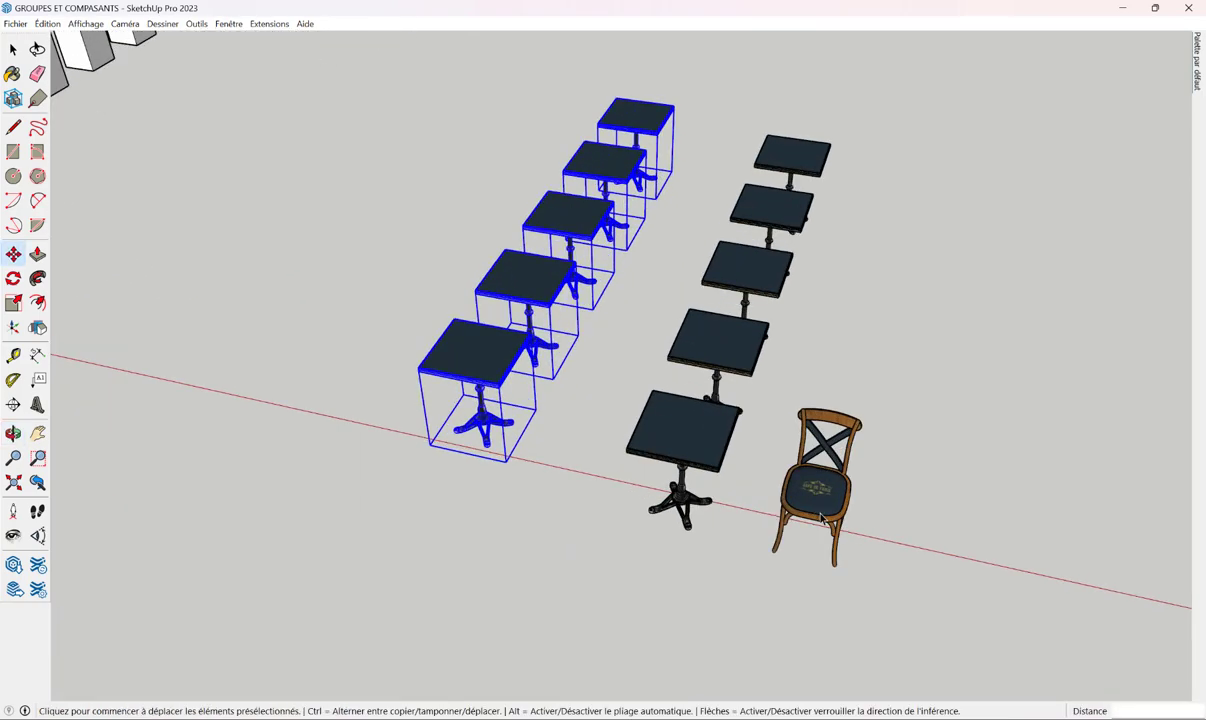
key("space")
Rotate the chair and move it beside the front table.
left_click(778, 470)
left_click(13, 254)
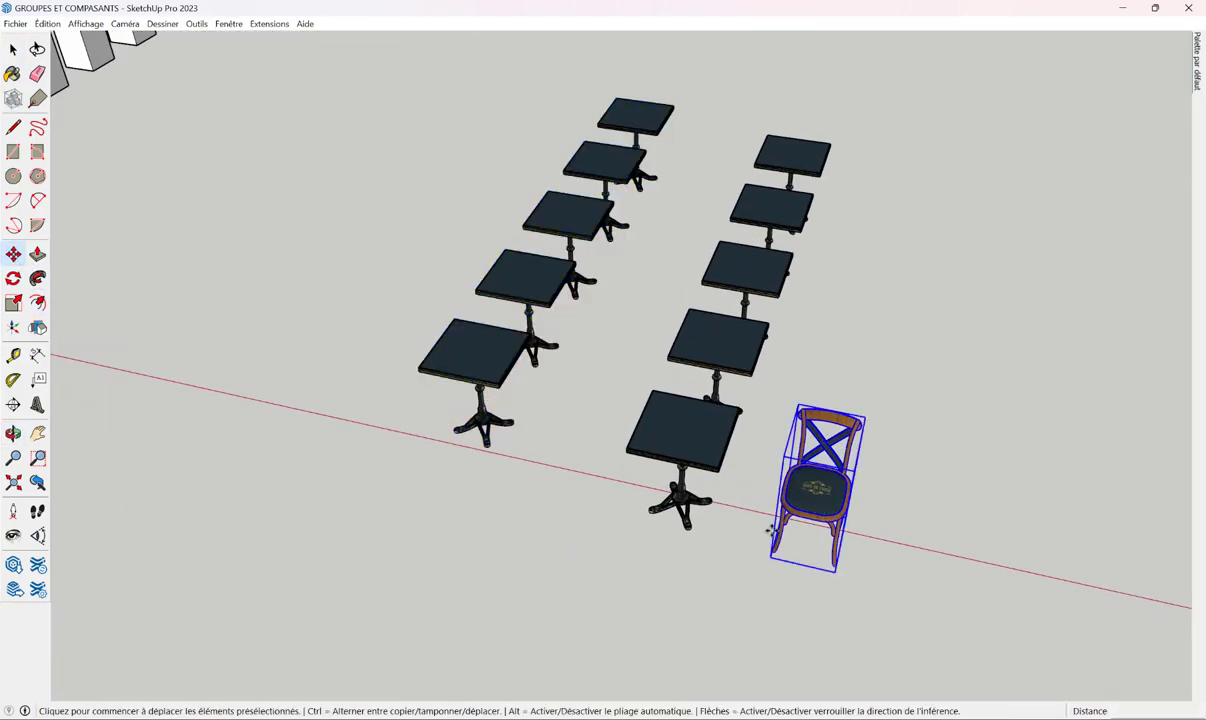
left_click(858, 428)
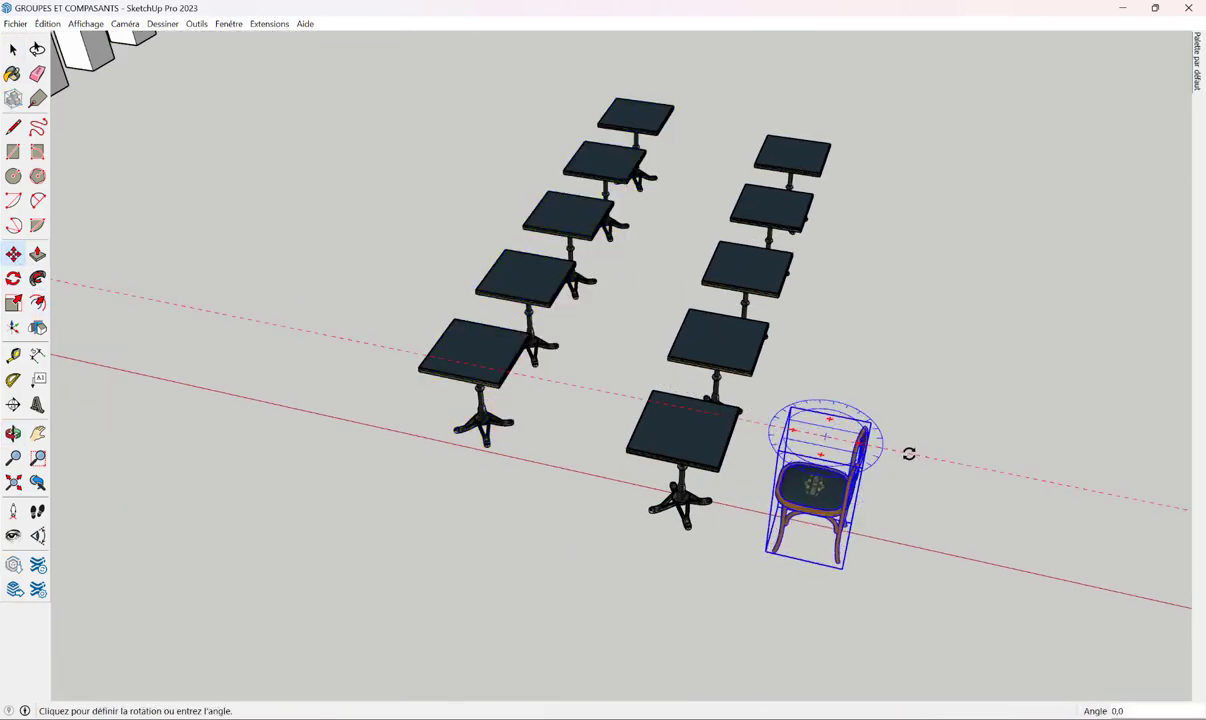
left_click(907, 455)
left_click(950, 545)
mouse_move(867, 528)
middle_mouse_down()
mouse_move(510, 592)
mouse_move(472, 541)
middle_mouse_up()
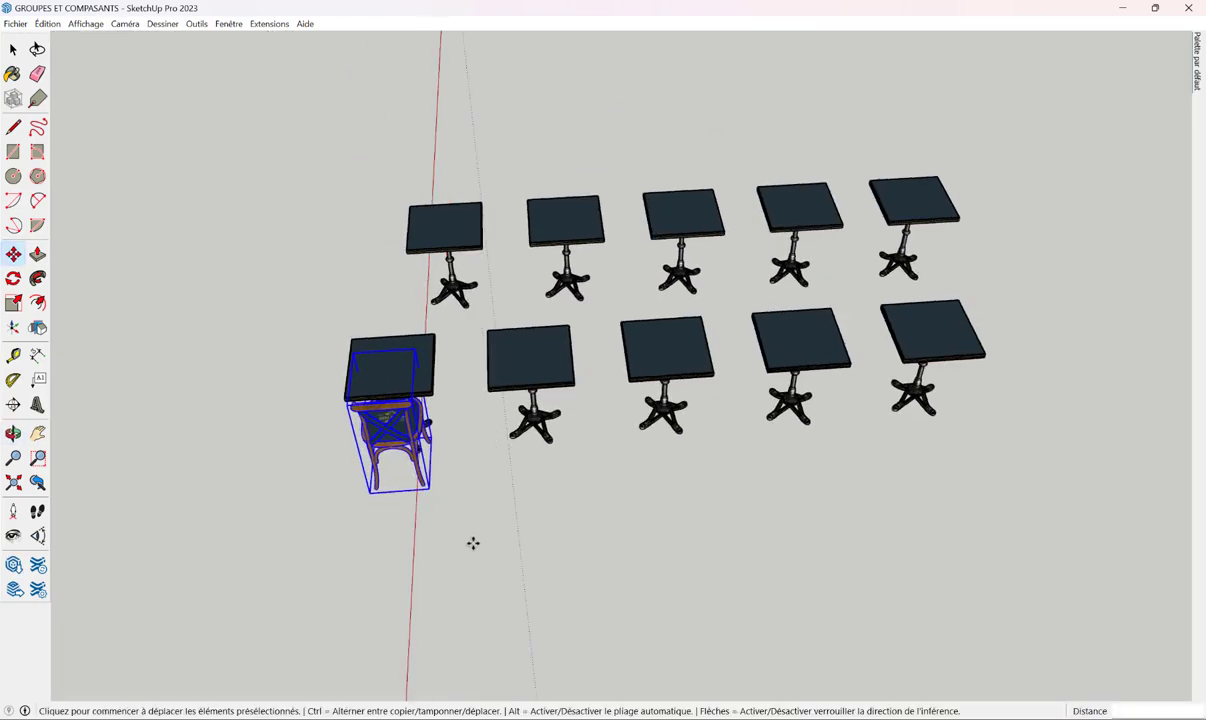
Try copying the chair along the front row, then undo the copies.
left_click(473, 541)
key("ctrl")
left_click(1031, 508)
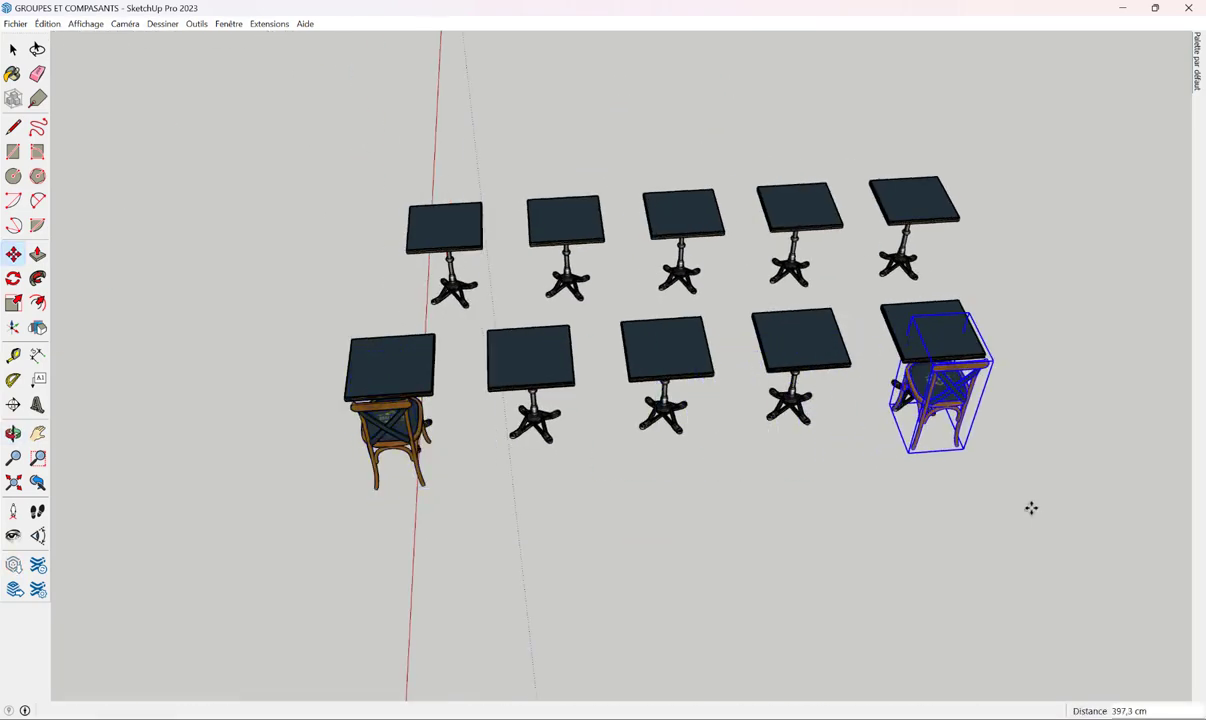
key("Return")
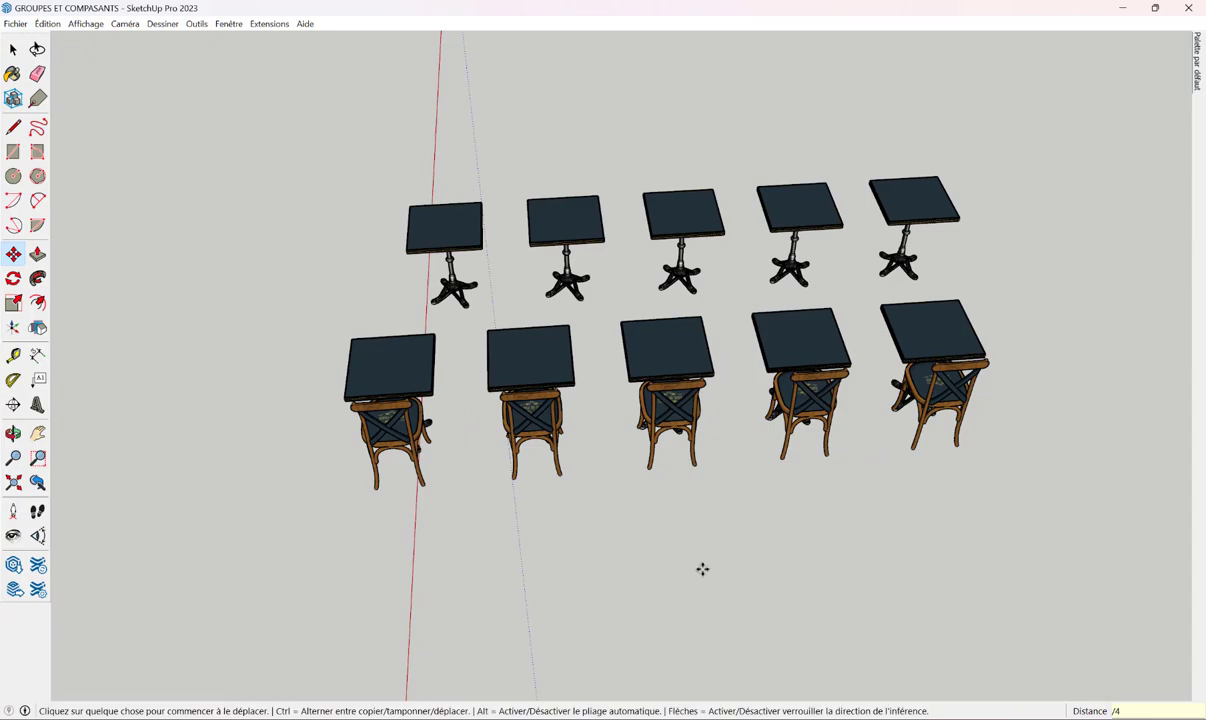
key("ctrl+z")
middle_click_drag(541, 555, 849, 553)
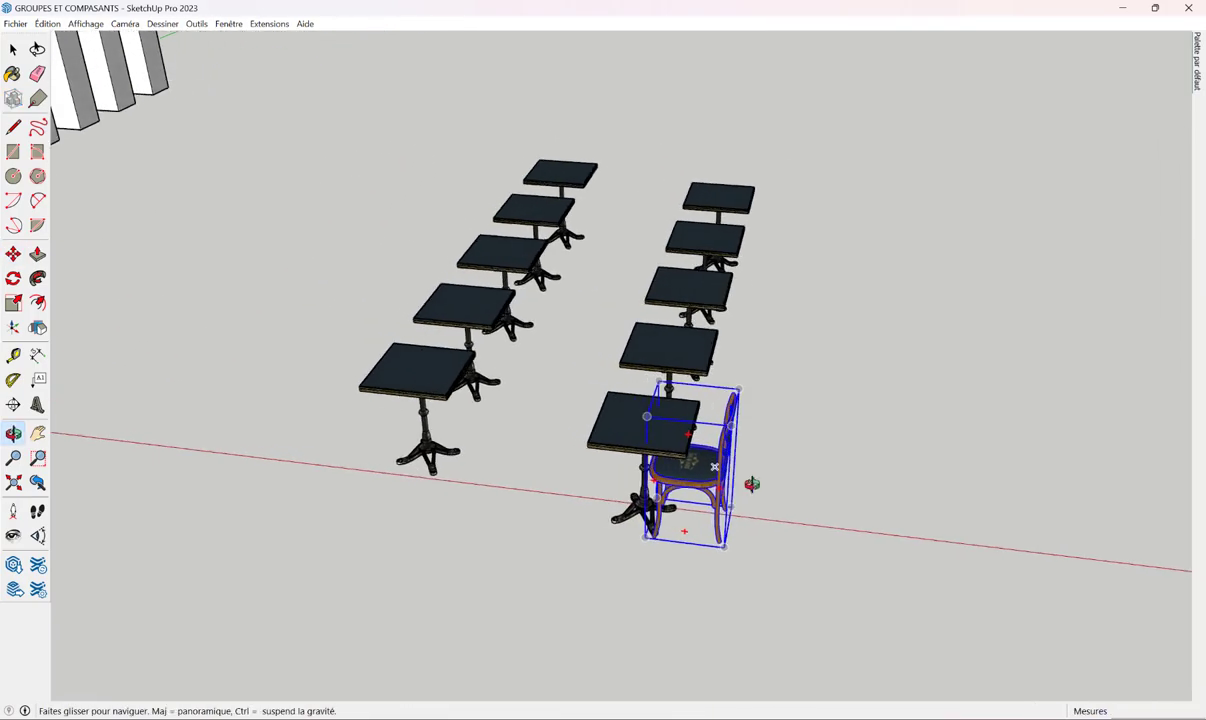
Paste the chair inside the front-left table component, beside the table.
key("m")
key("space")
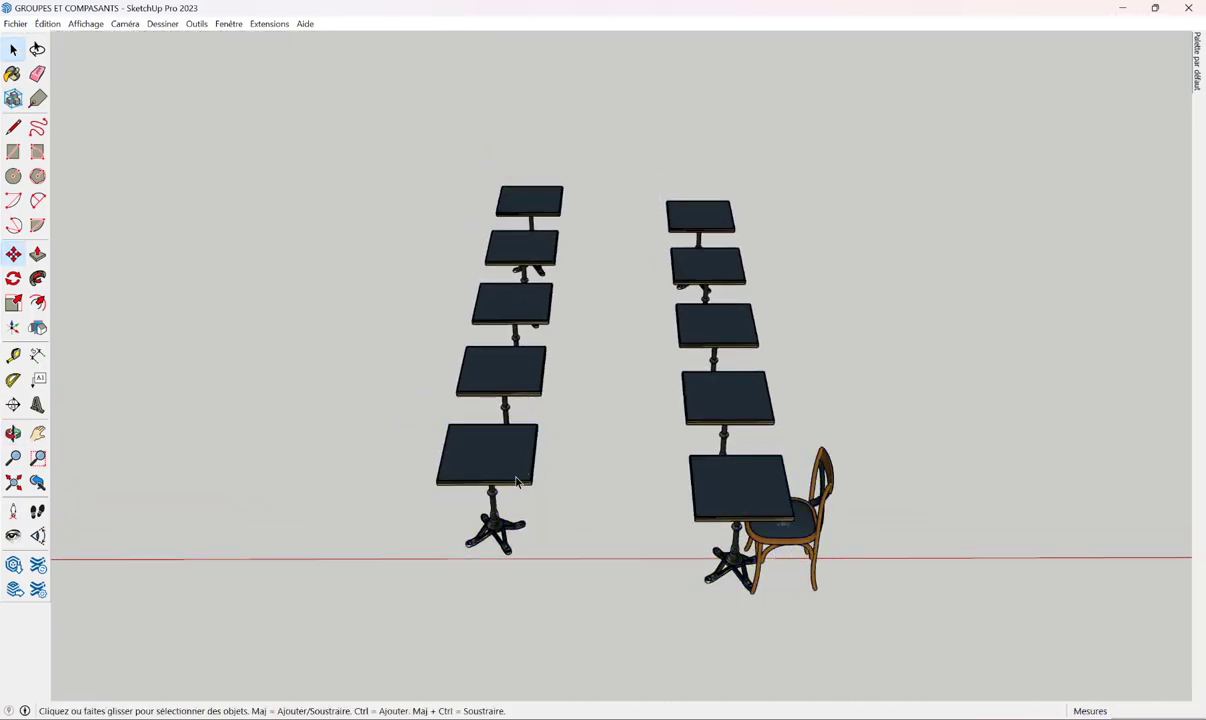
left_click(819, 548)
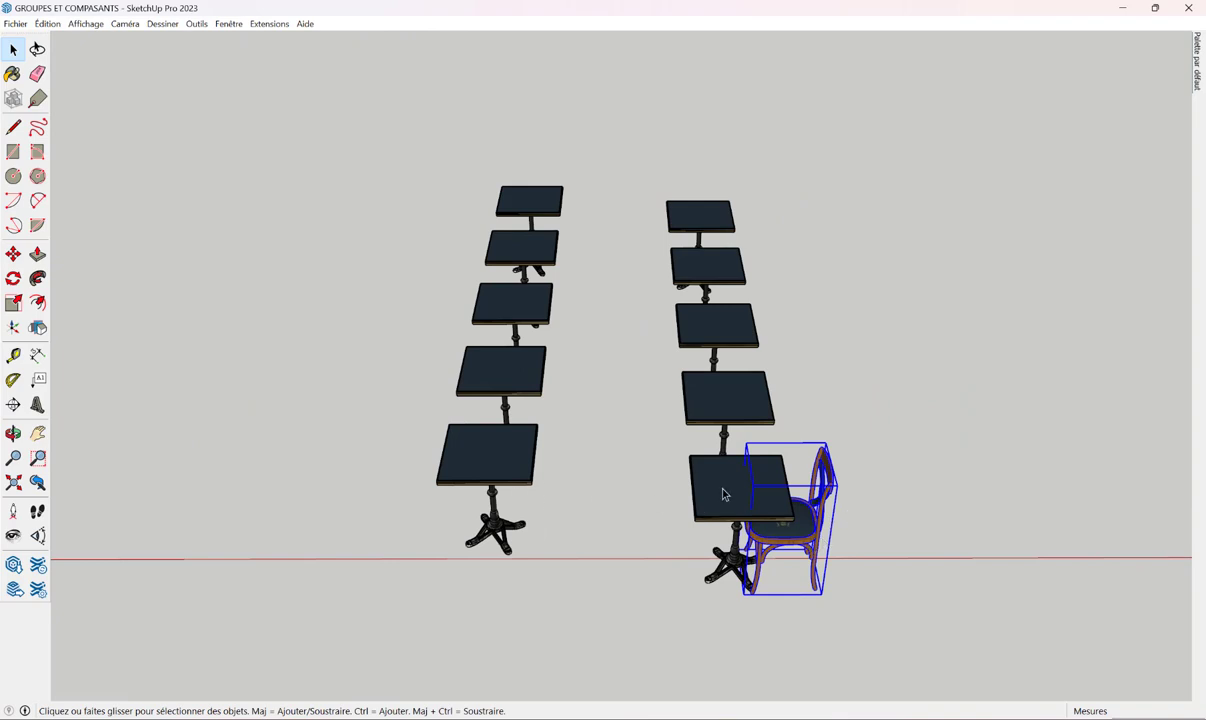
left_click(474, 461)
double_click(484, 461)
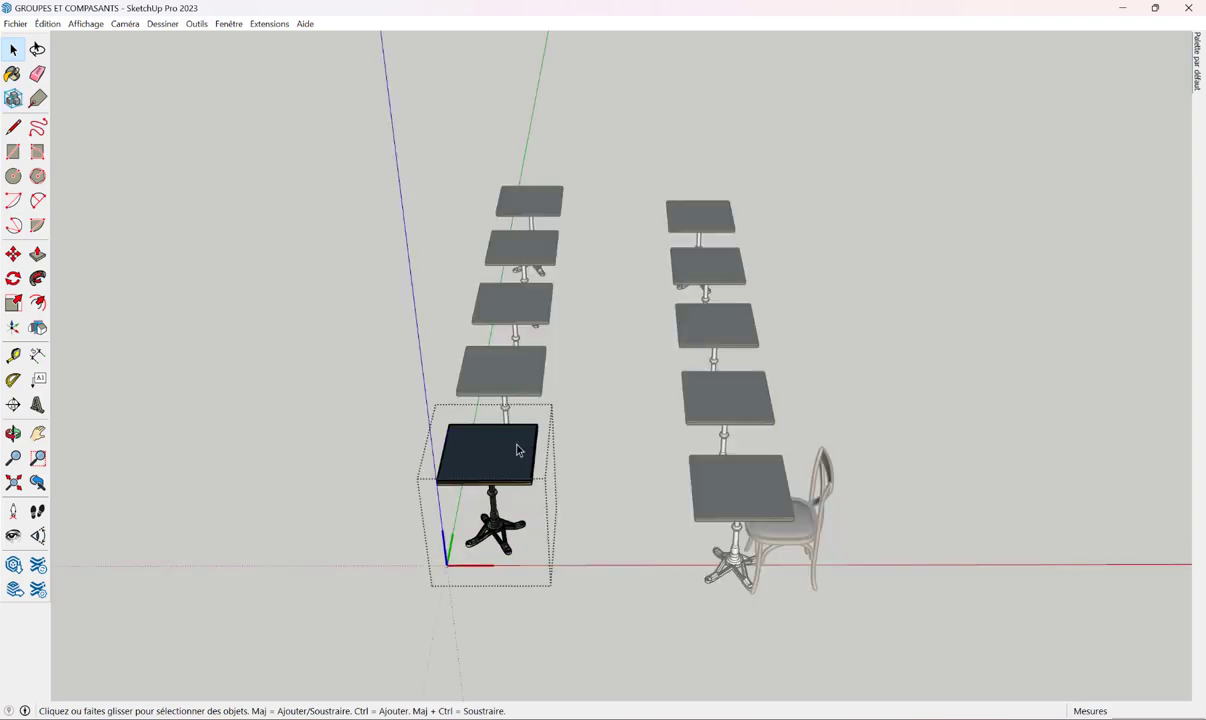
key("ctrl+v")
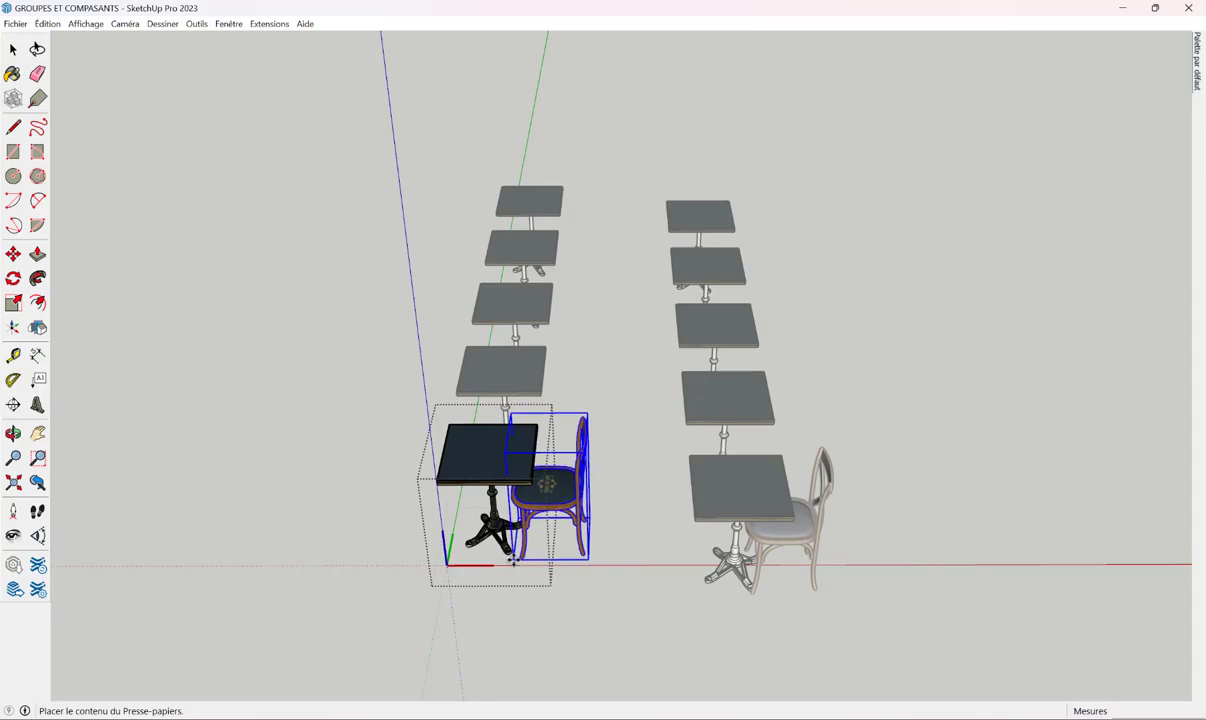
left_click(513, 561)
Copy a second chair to the table's opposite side and exit the component.
middle_click_drag(423, 563, 669, 538)
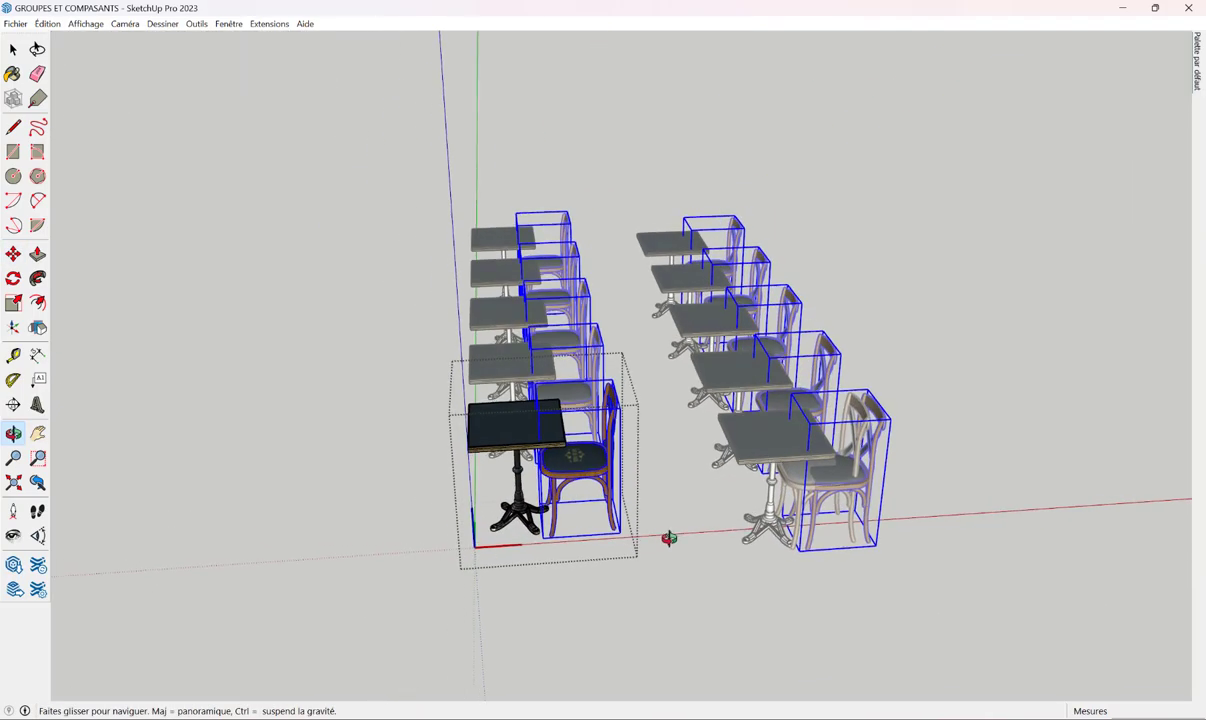
key("m")
key("ctrl")
left_click(595, 573)
left_click(450, 579)
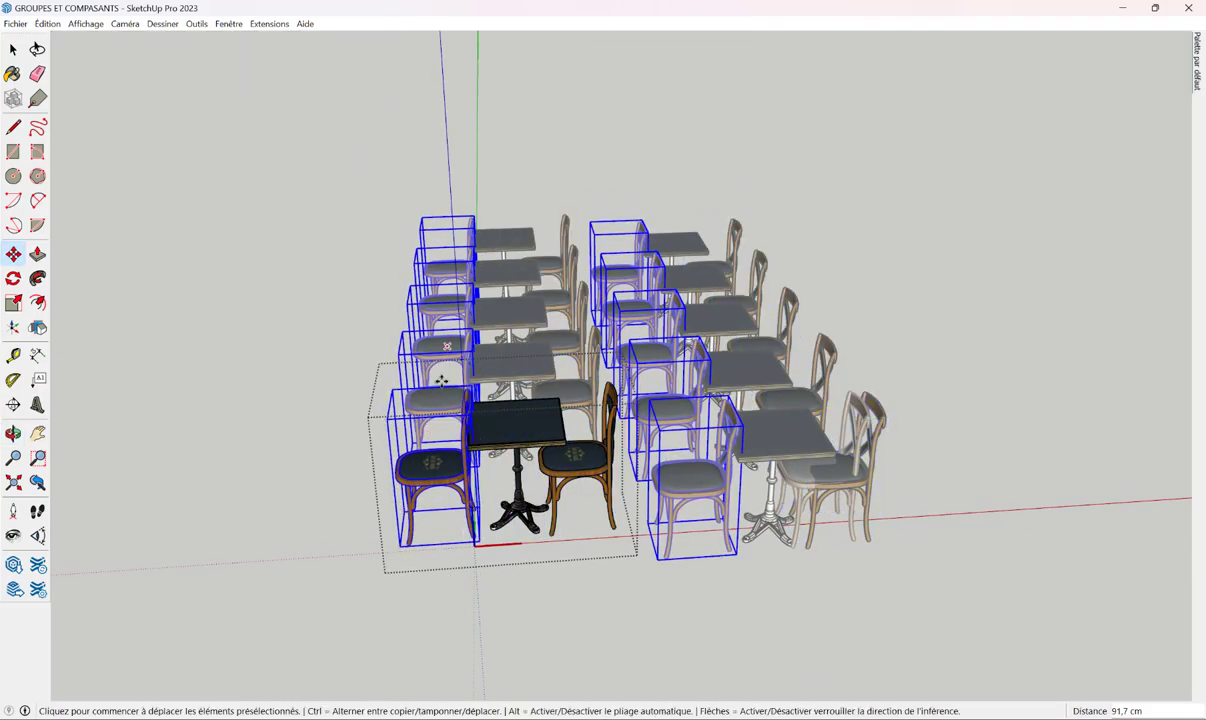
mouse_move(441, 381)
middle_mouse_down()
mouse_move(516, 635)
mouse_move(416, 549)
mouse_move(648, 557)
mouse_move(737, 462)
mouse_move(551, 425)
middle_mouse_up()
key("space")
left_click(516, 635)
scroll(737, 462, "up", 3)
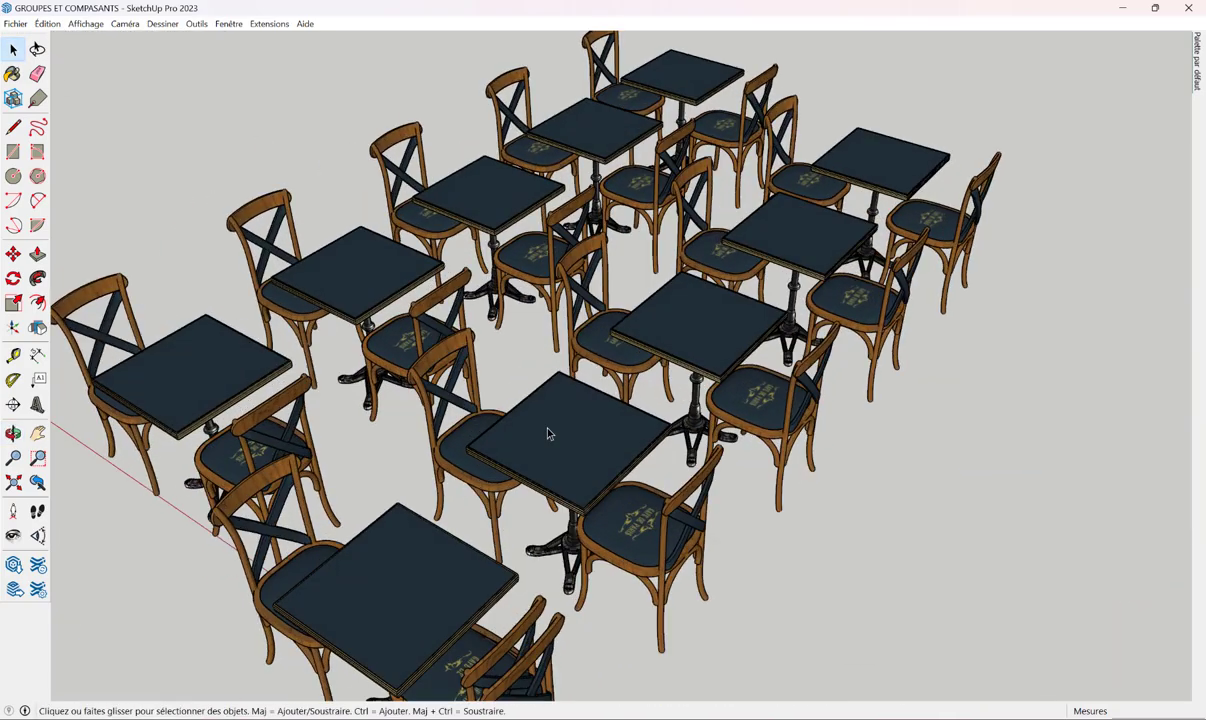
left_click(621, 473)
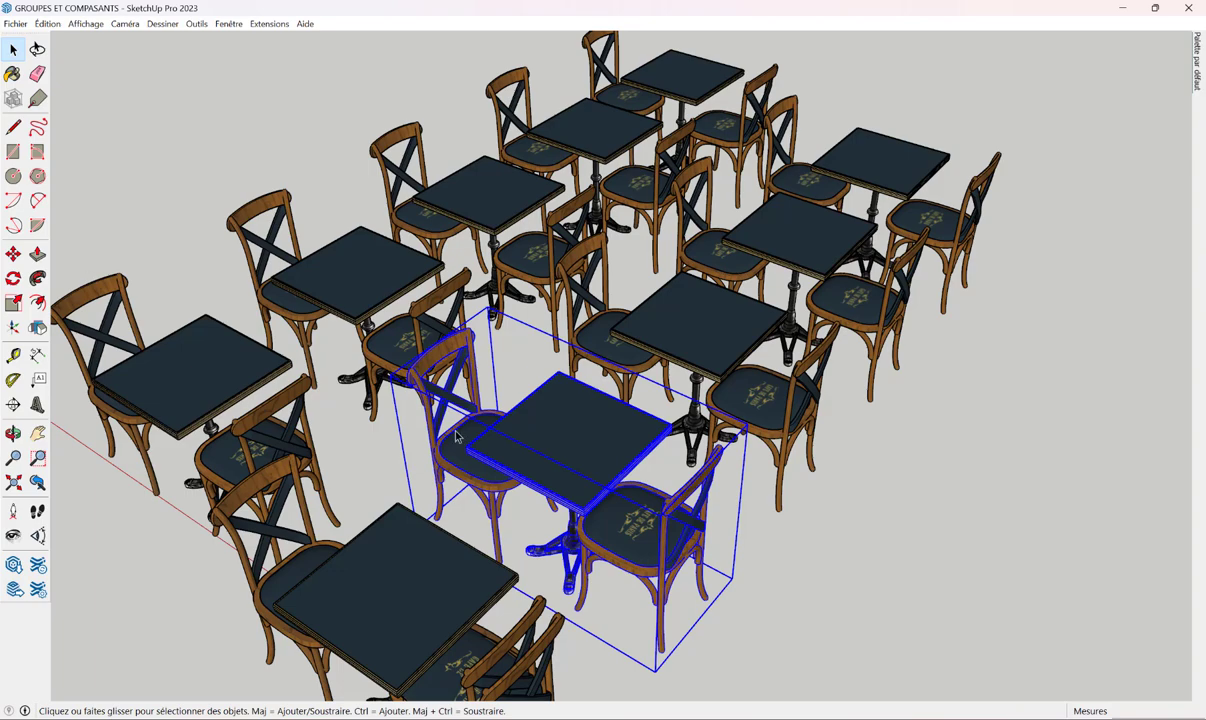
double_click(551, 430)
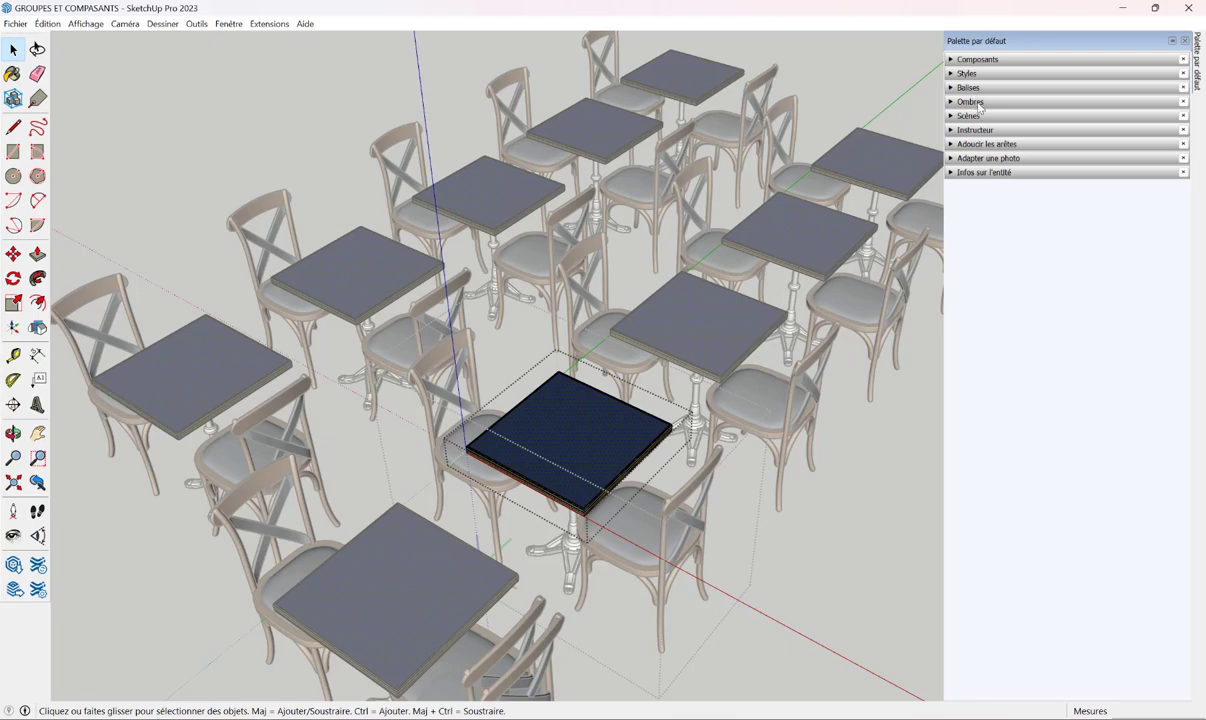
key("b")
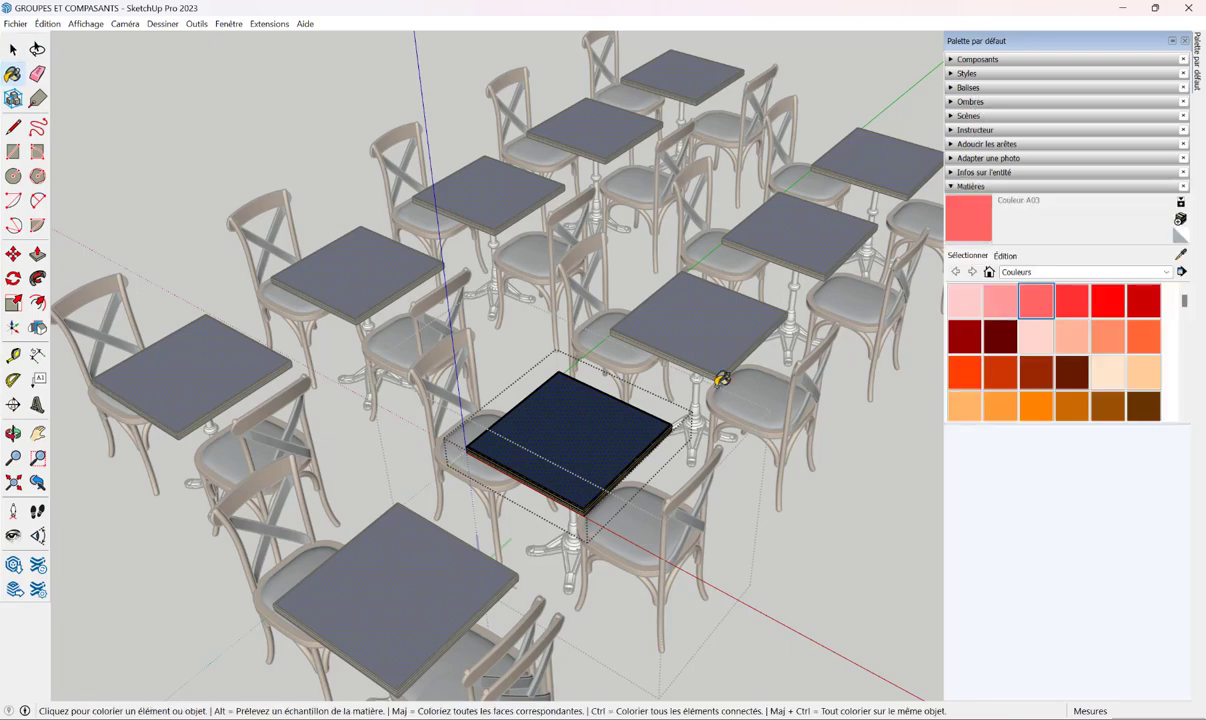
left_click(595, 405)
key("ctrl")
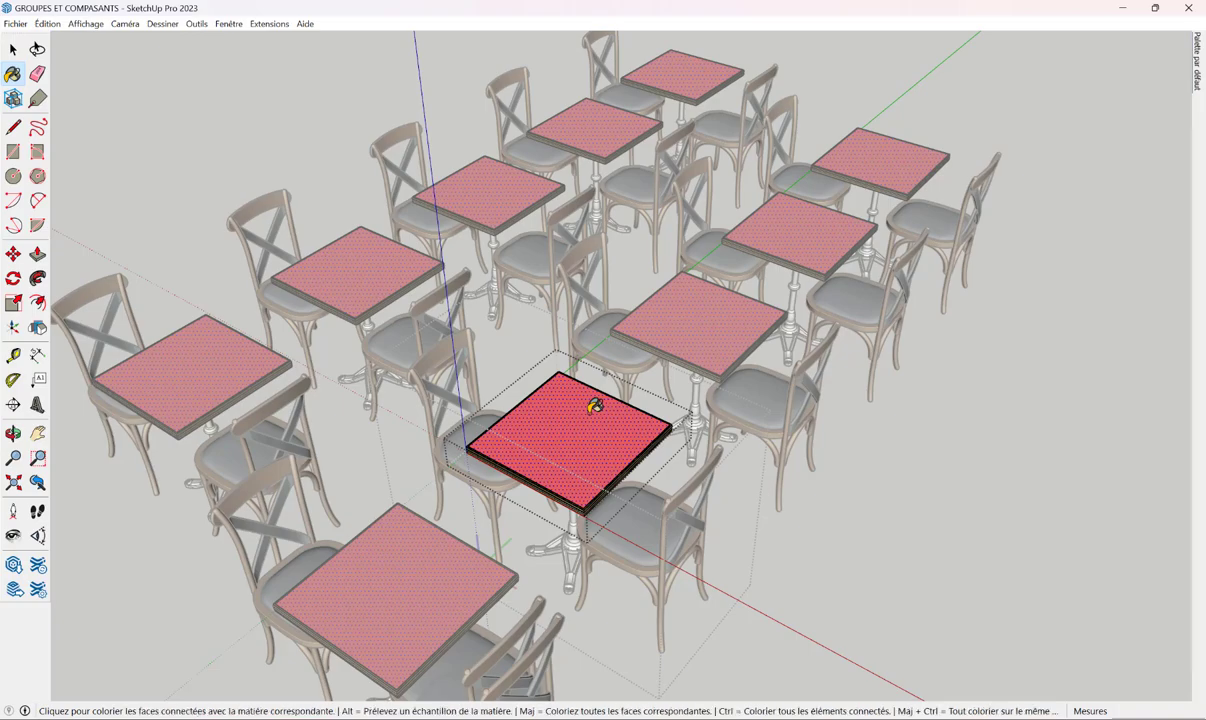
key("ctrl+z")
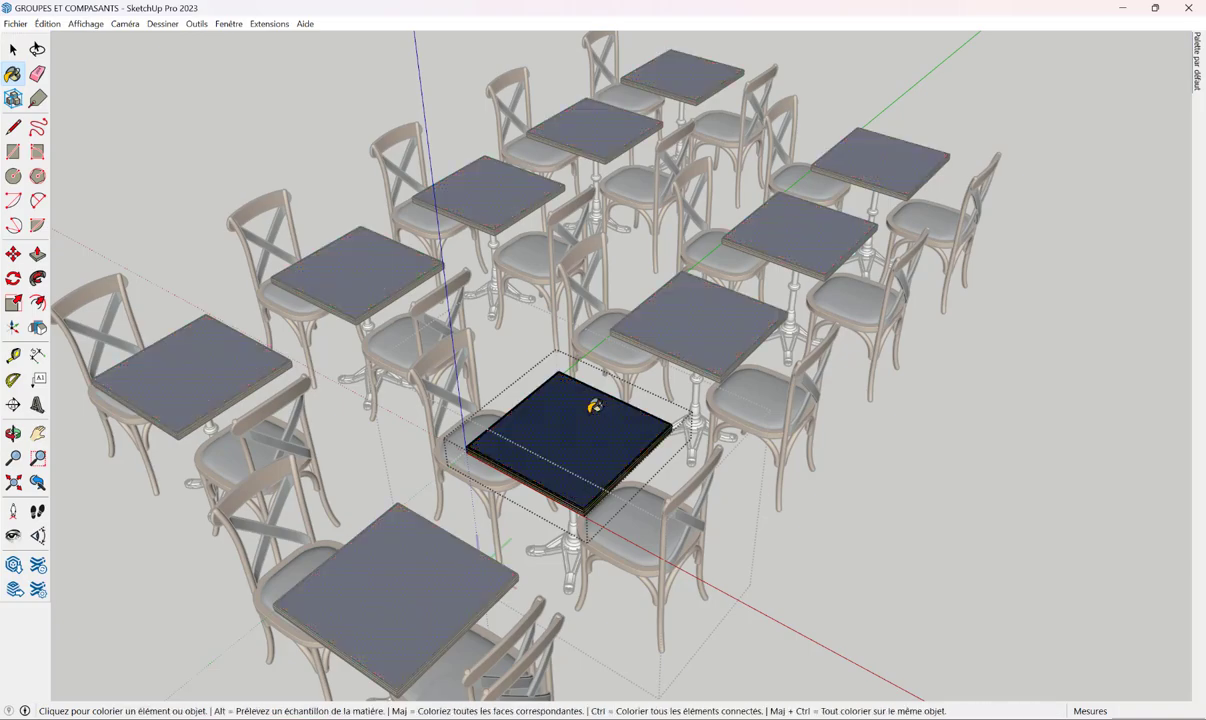
key("Escape")
key("Escape")
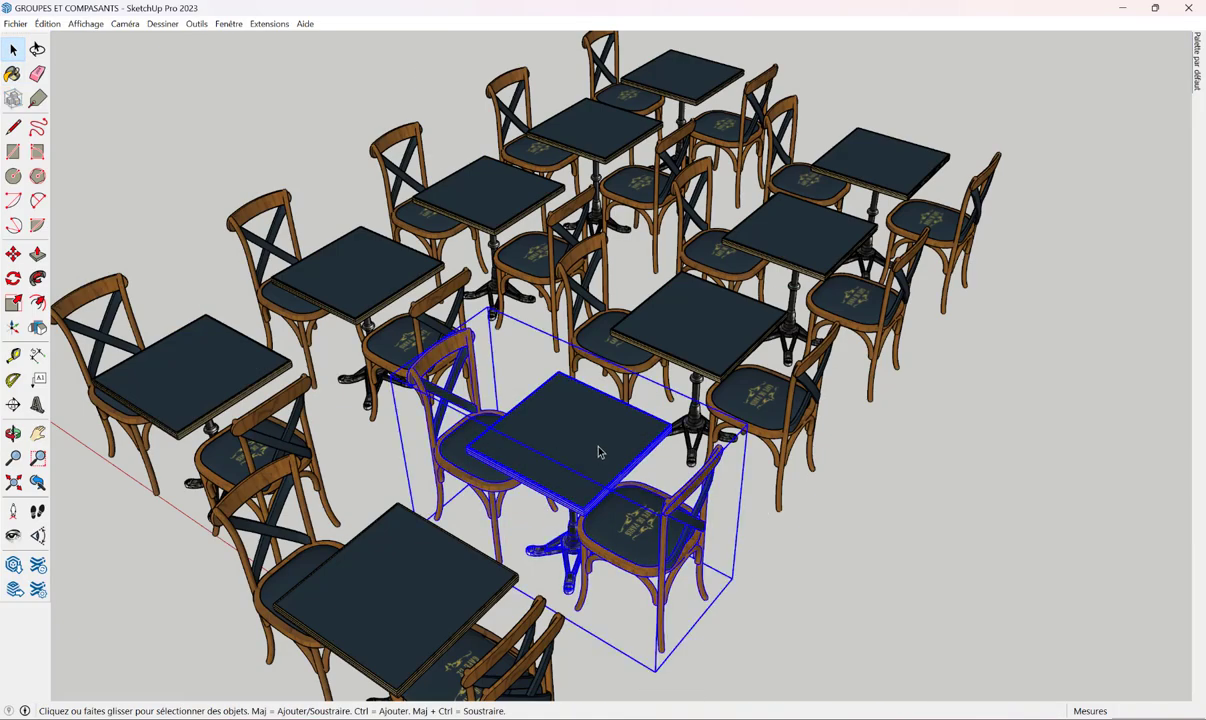
mouse_move(673, 449)
middle_mouse_down()
mouse_move(523, 410)
mouse_move(557, 416)
middle_mouse_up()
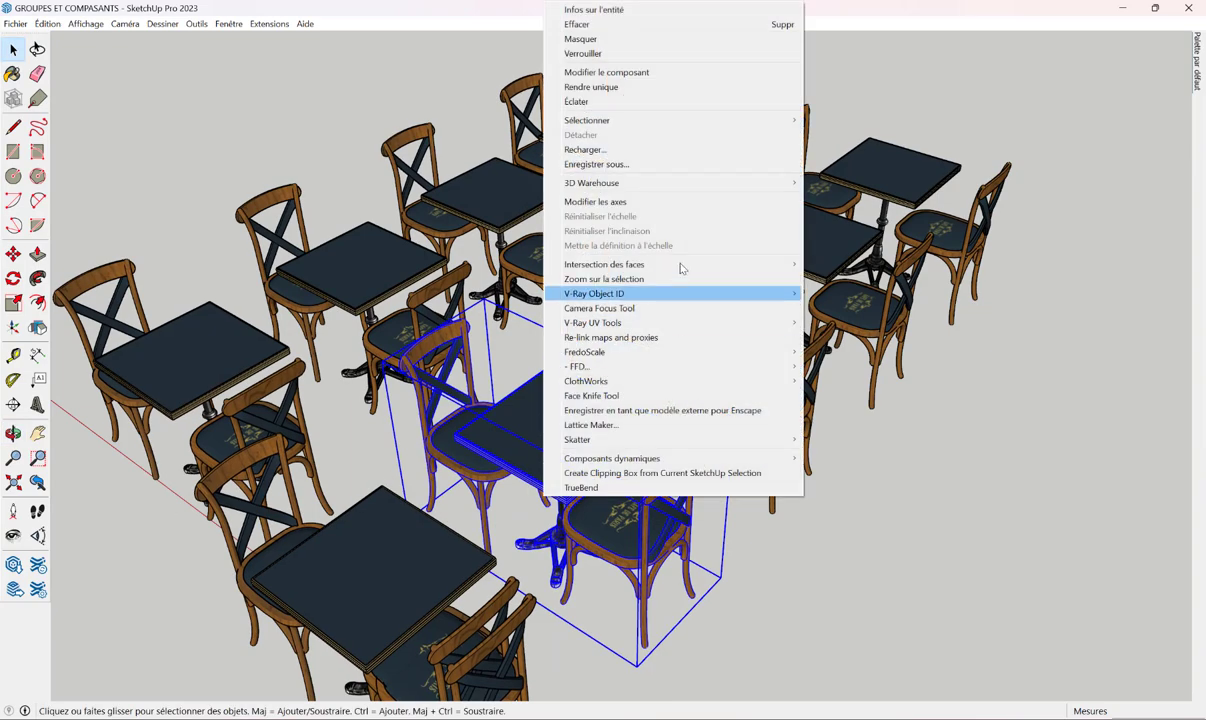
Make this table-and-chairs set unique and open it for editing.
left_click(617, 88)
double_click(567, 428)
left_click(569, 423)
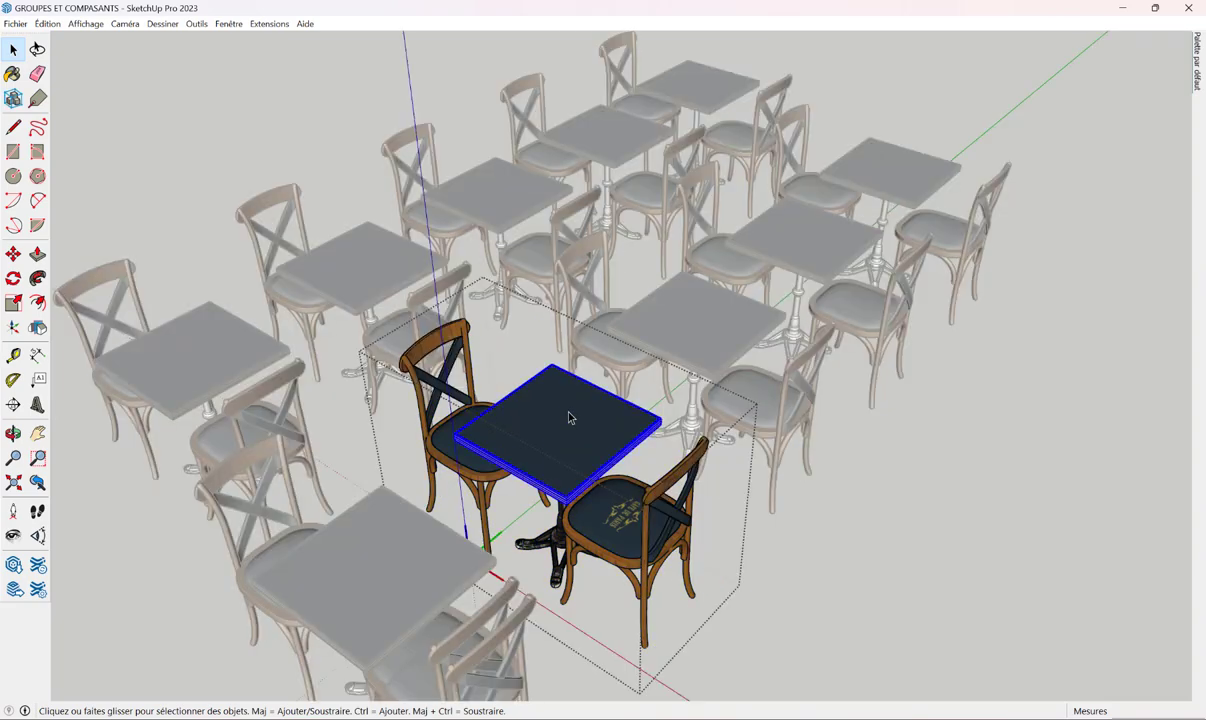
double_click(570, 423)
key("Escape")
Rotate the right chair to face the table and place it on the far side.
left_click(626, 483)
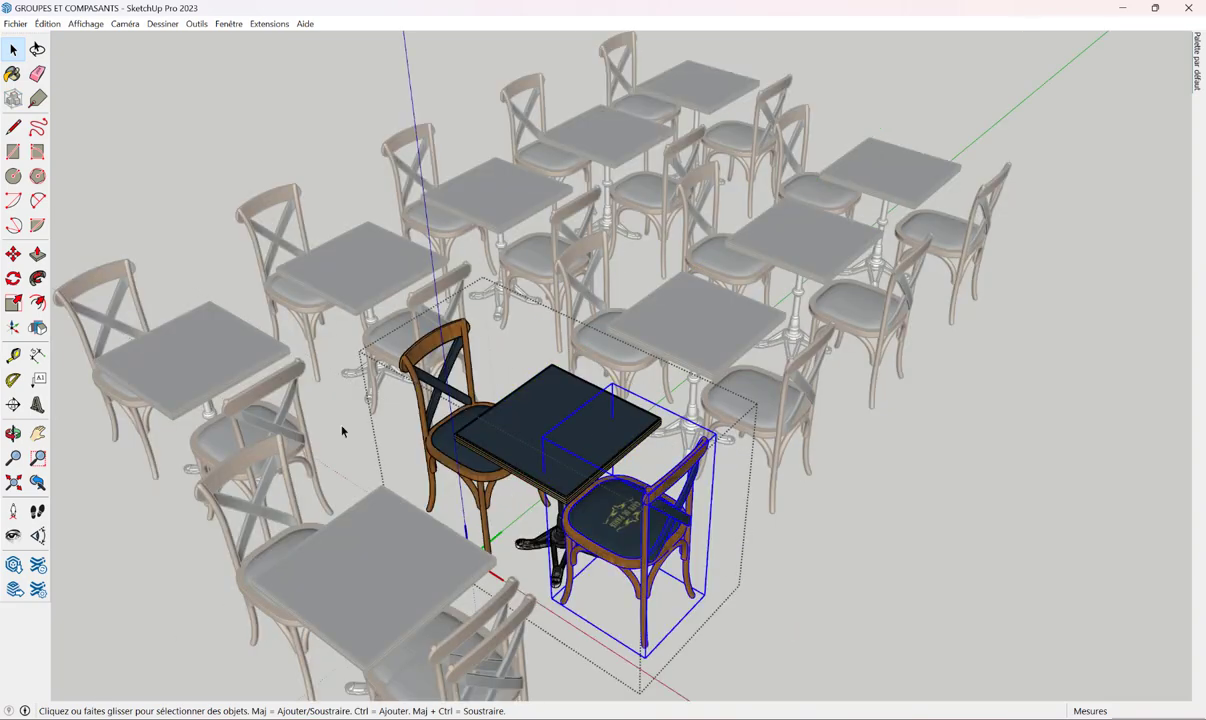
key("m")
middle_click_drag(505, 440, 530, 478)
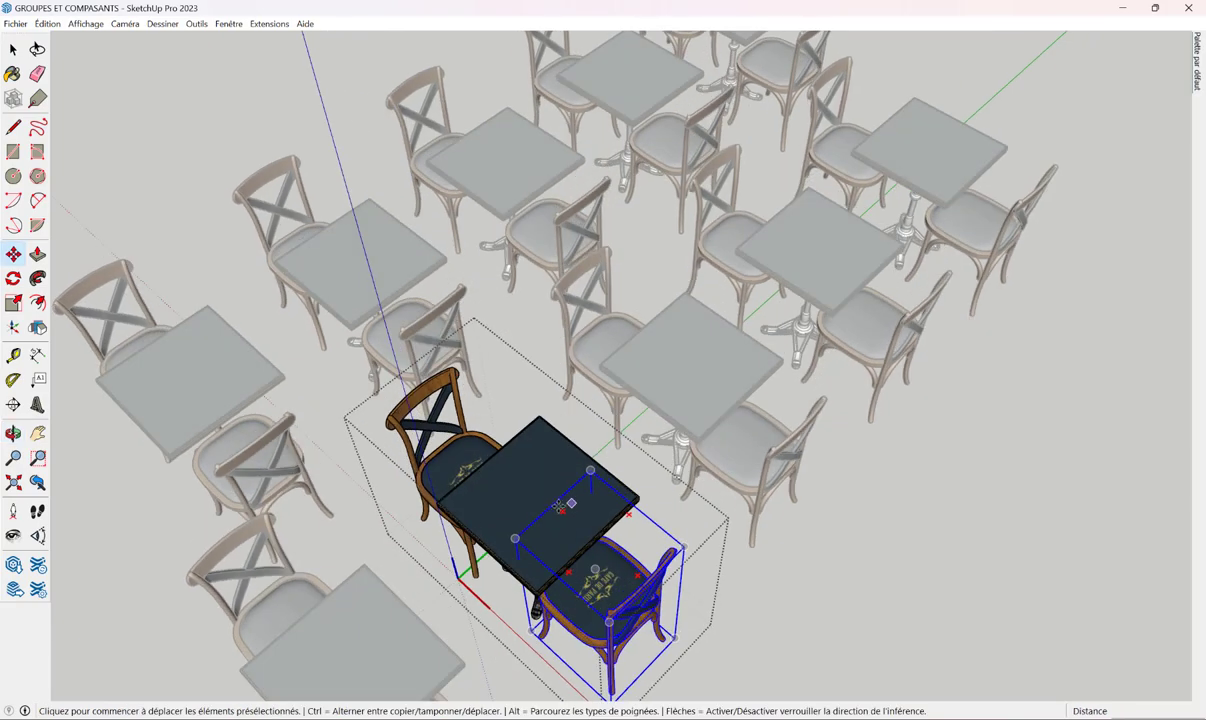
left_click(532, 479)
left_click(536, 511)
left_click(721, 634)
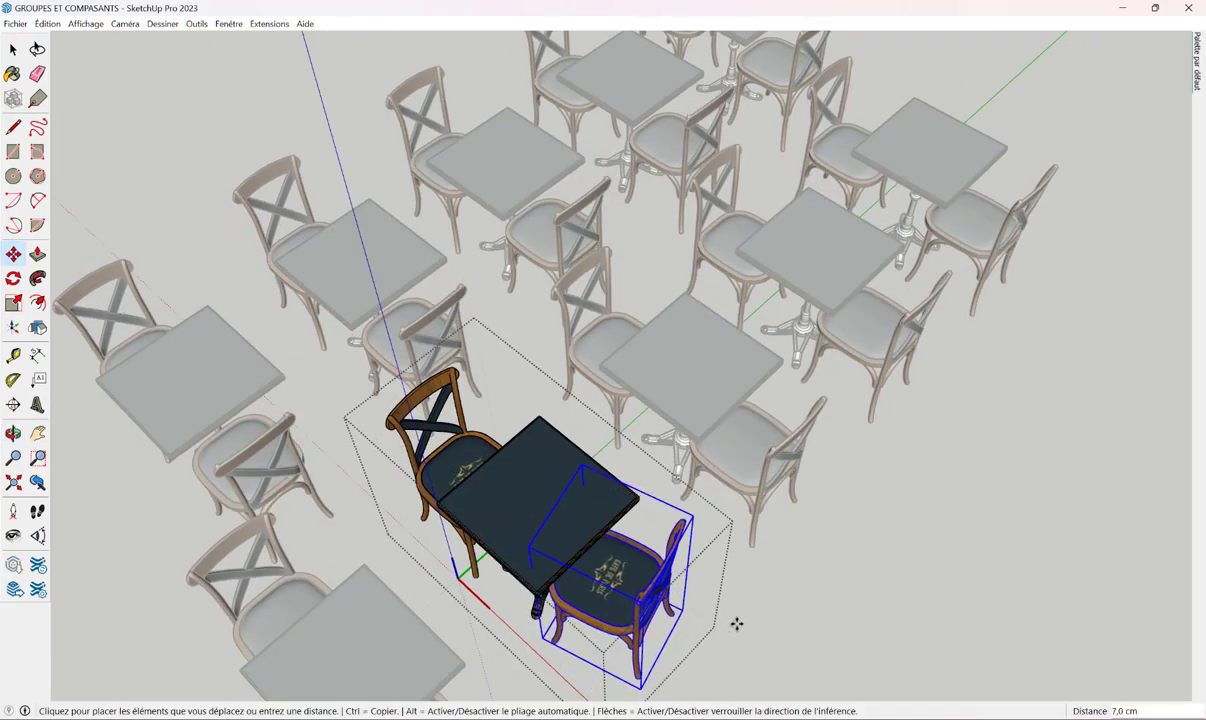
left_click(735, 625)
key("space")
left_click(810, 600)
middle_click_drag(686, 597, 587, 495)
Paint the table top red with the Paint Bucket.
double_click(570, 462)
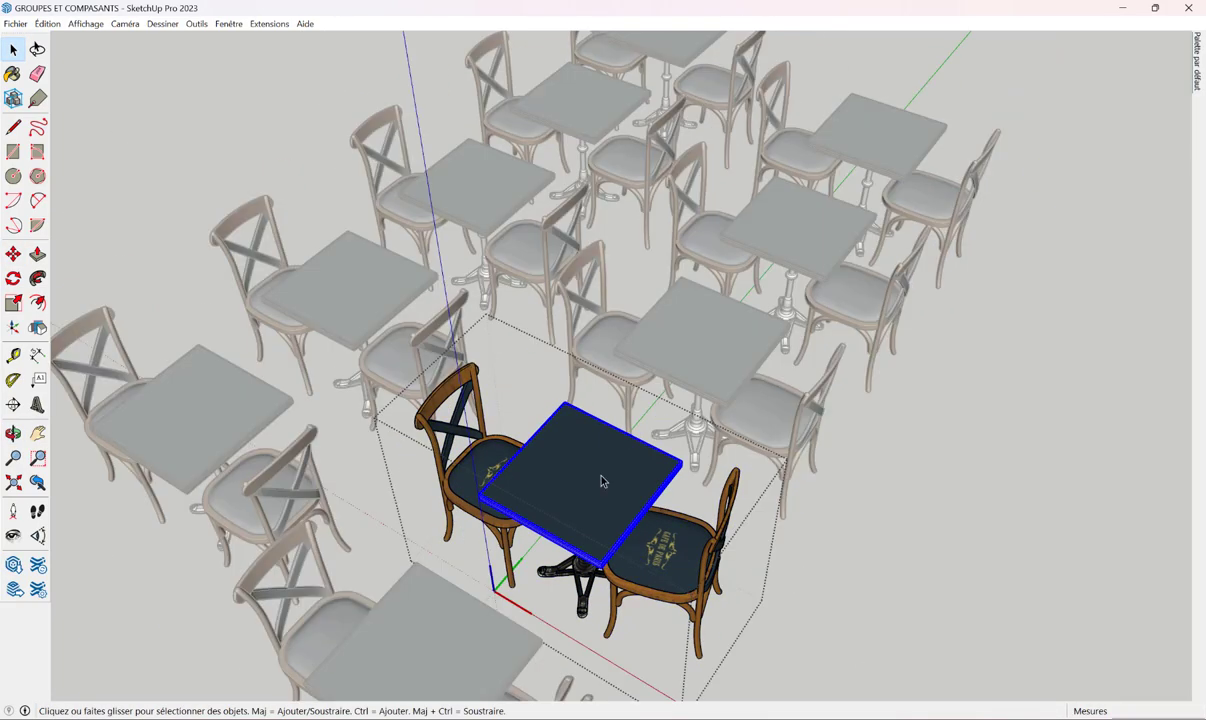
double_click(602, 475)
key("b")
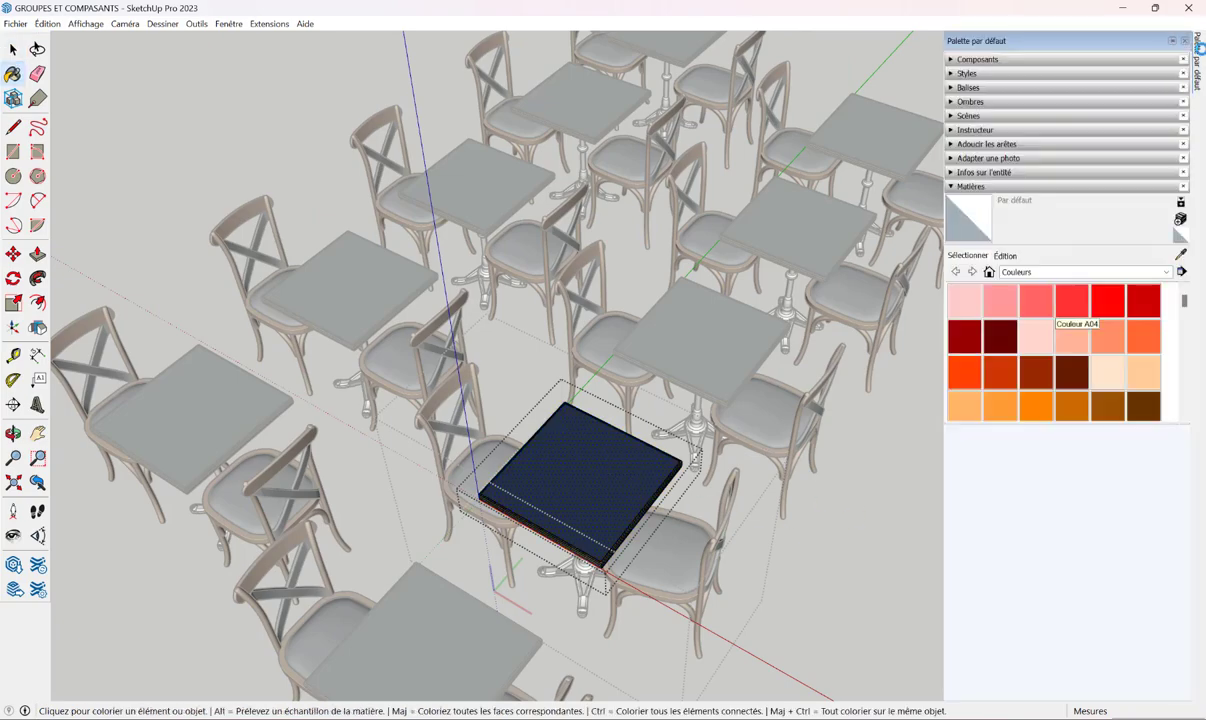
left_click(1074, 314)
left_click(511, 526)
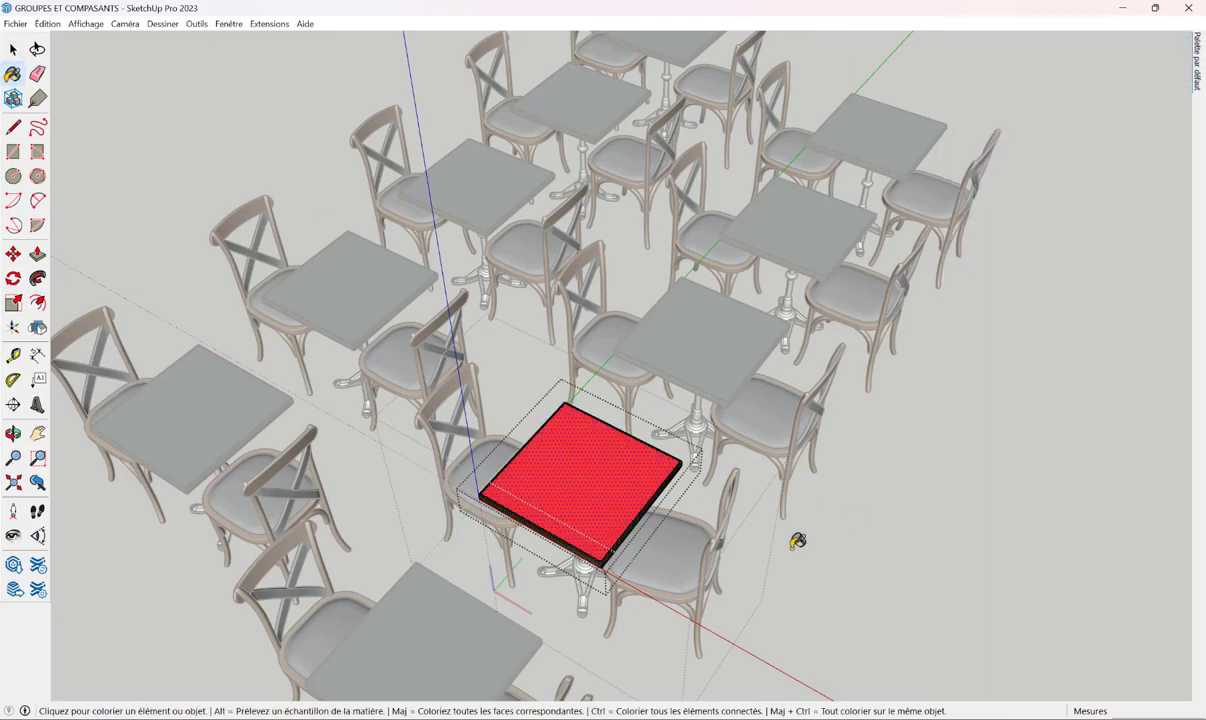
key("space")
left_click(862, 554)
scroll(1055, 367, "down", 5)
mouse_move(1055, 367)
middle_mouse_down()
mouse_move(999, 396)
mouse_move(760, 437)
middle_mouse_up()
Delete the left chair at the red table.
left_click(760, 437)
double_click(793, 458)
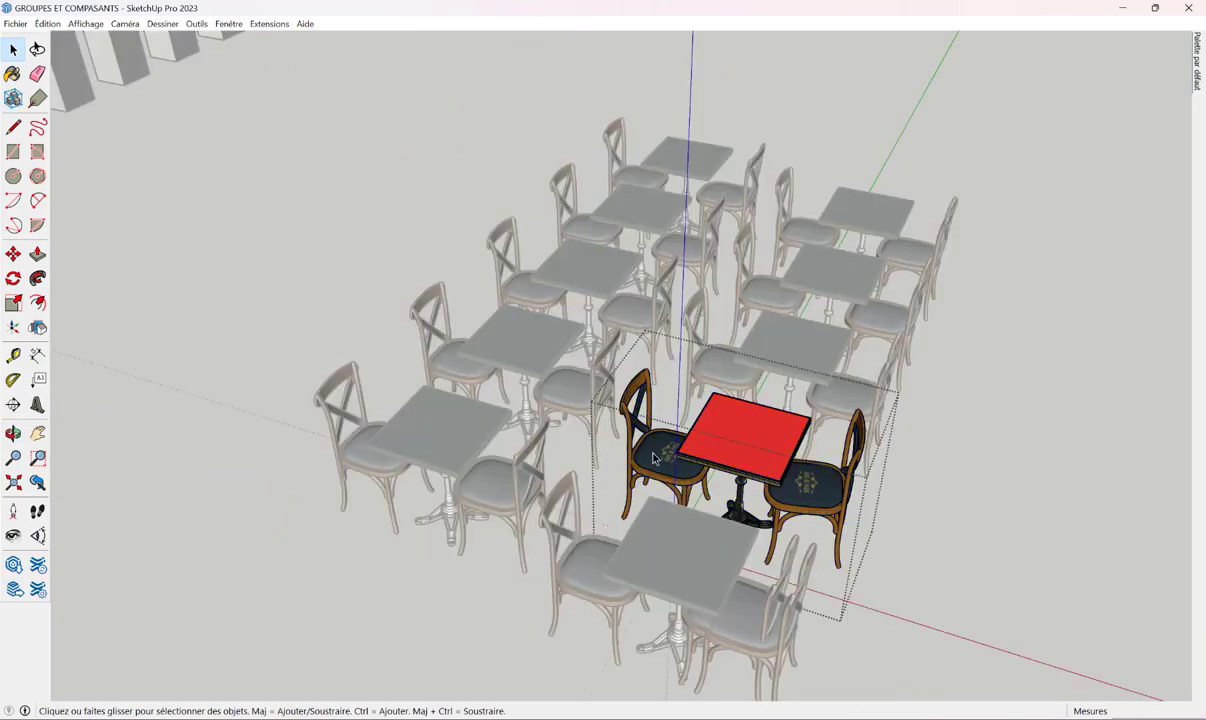
left_click(653, 458)
key("Delete")
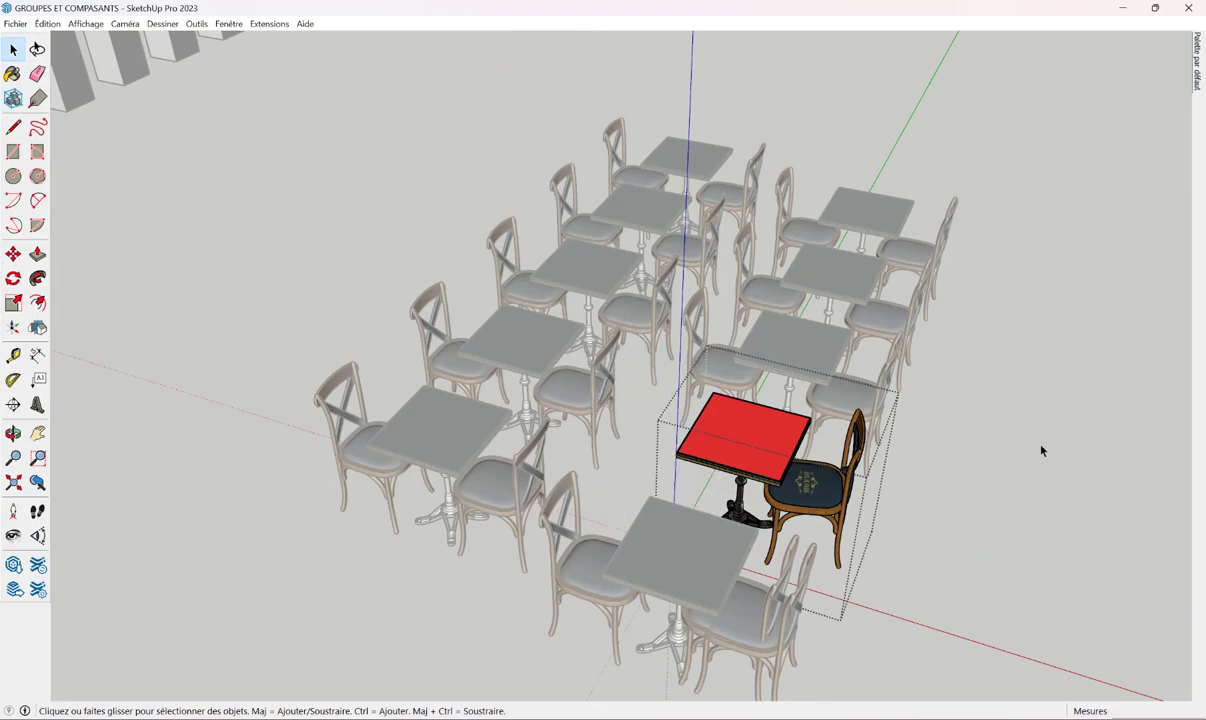
left_click(1007, 488)
mouse_move(1007, 488)
middle_mouse_down()
mouse_move(1097, 459)
mouse_move(851, 466)
middle_mouse_up()
scroll(851, 466, "down", 3)
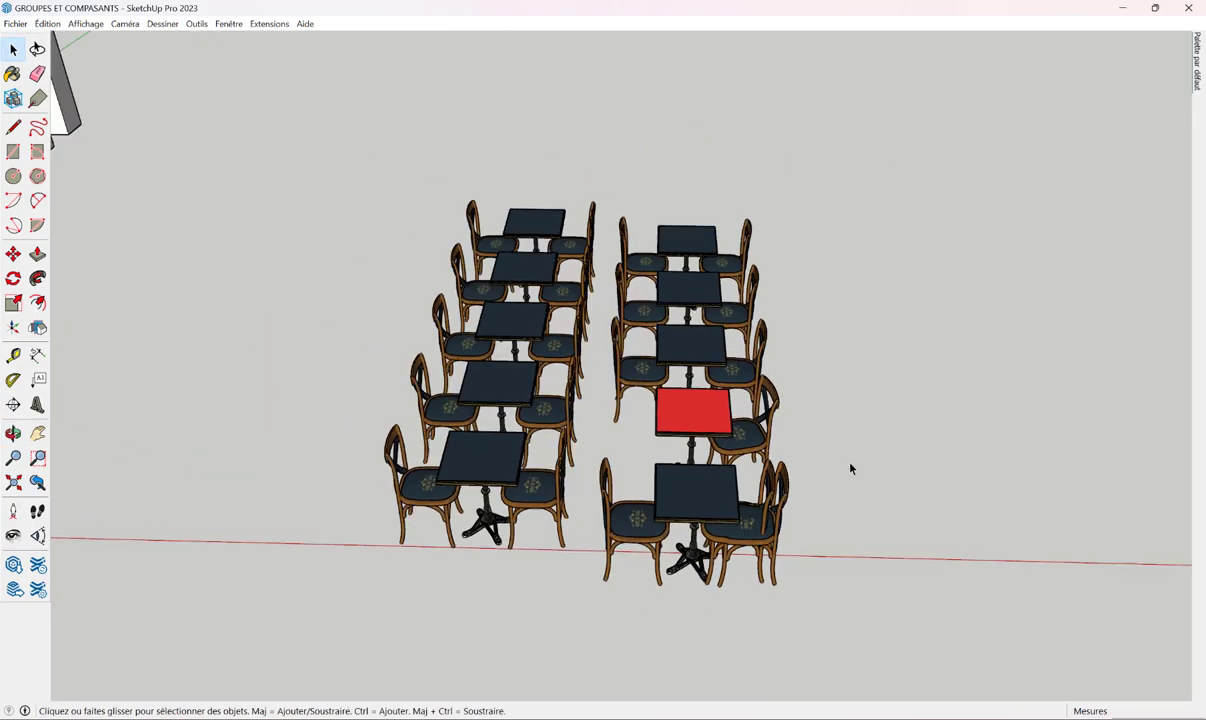
scroll(923, 487, "down", 3)
Cover the first wall opening with a rectangle face and make it a component named fenetre.
mouse_move(923, 487)
middle_mouse_down()
mouse_move(573, 438)
mouse_move(786, 450)
mouse_move(751, 447)
middle_mouse_up()
key("space")
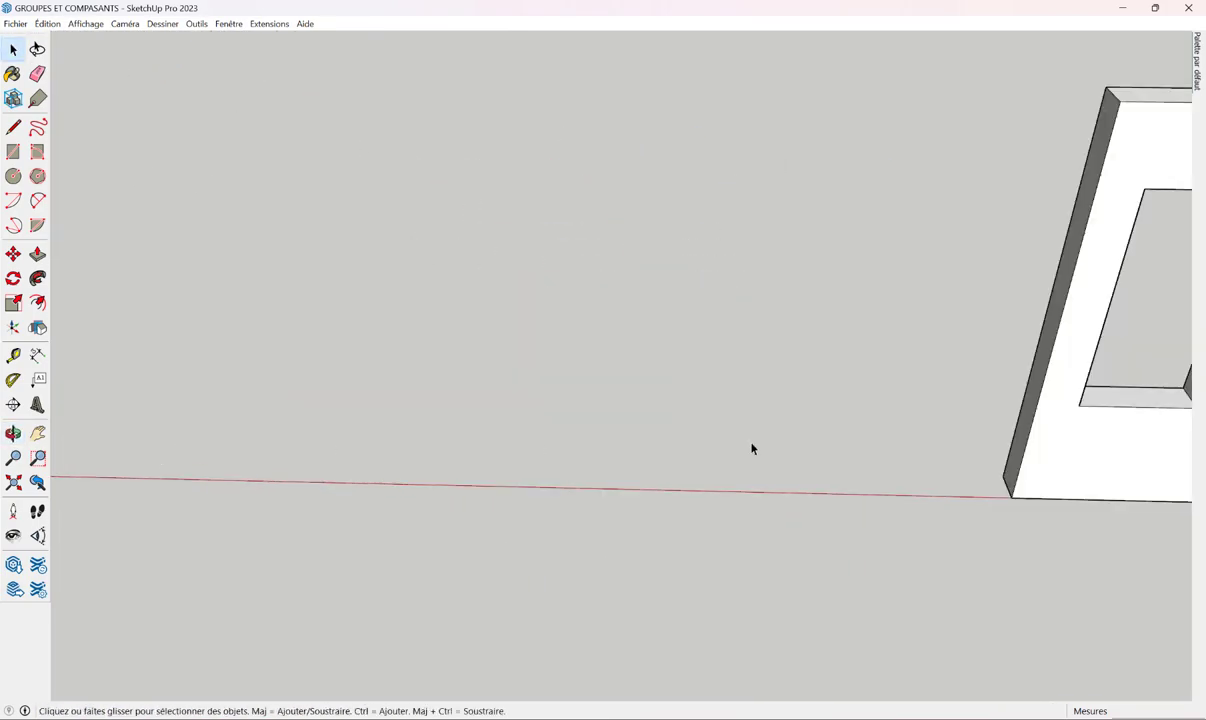
scroll(972, 450, "down", 3)
mouse_move(972, 450)
middle_mouse_down()
mouse_move(609, 470)
mouse_move(466, 406)
middle_mouse_up()
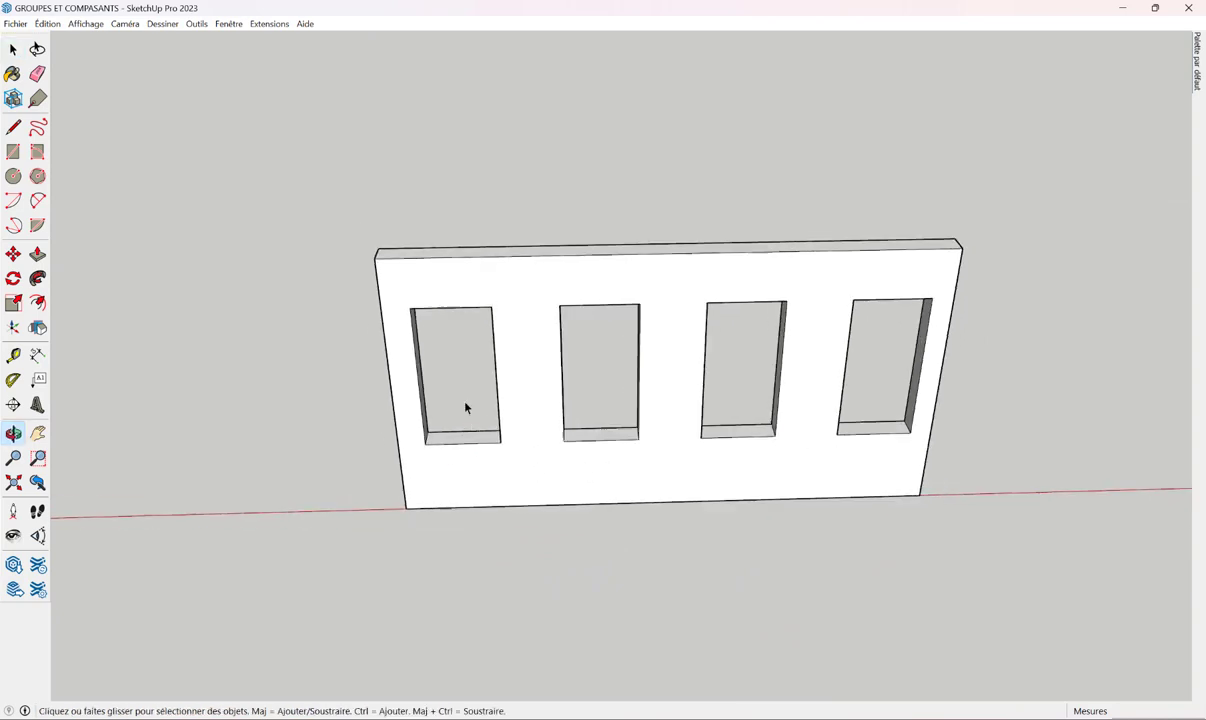
left_click(13, 151)
left_click(413, 311)
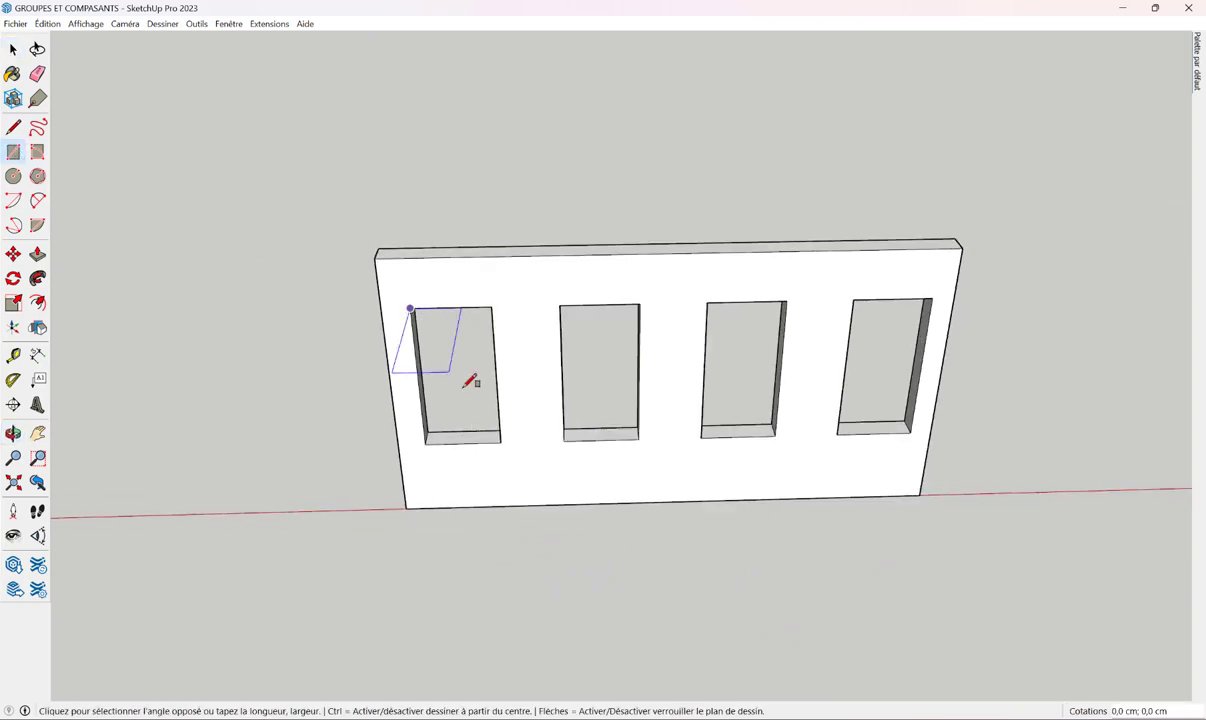
left_click(501, 443)
key("space")
left_click(456, 380)
right_click(457, 378)
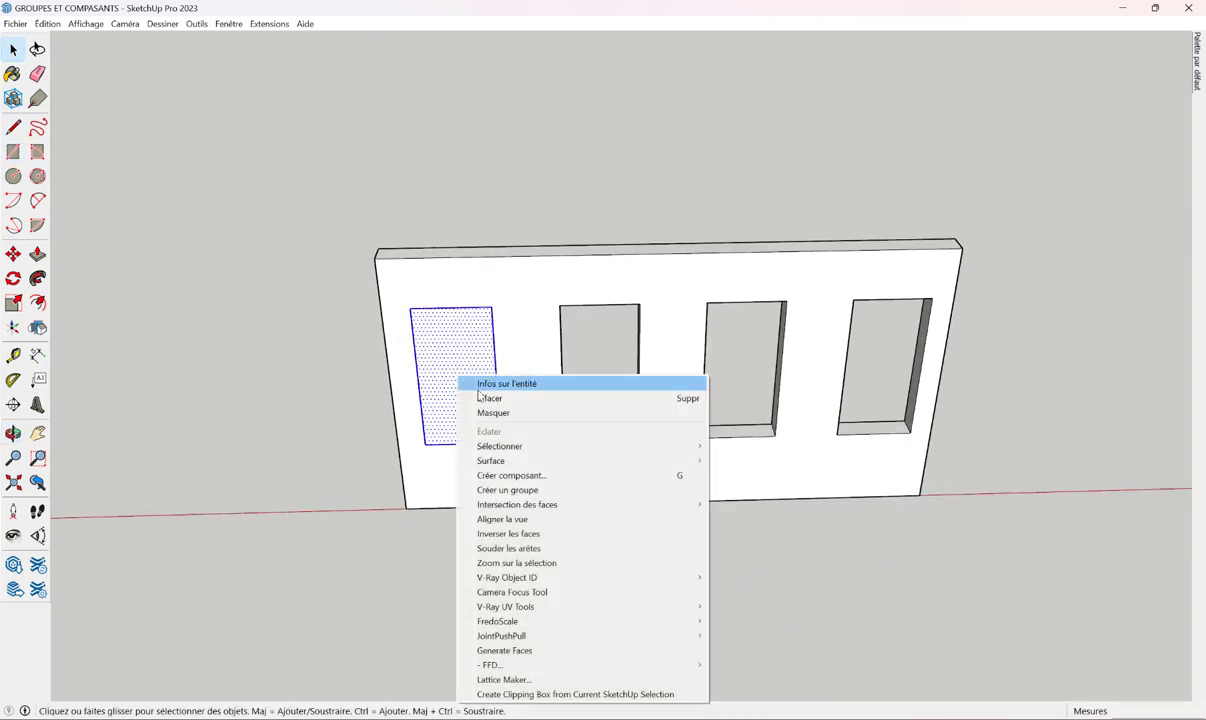
left_click(506, 475)
type("fenetre")
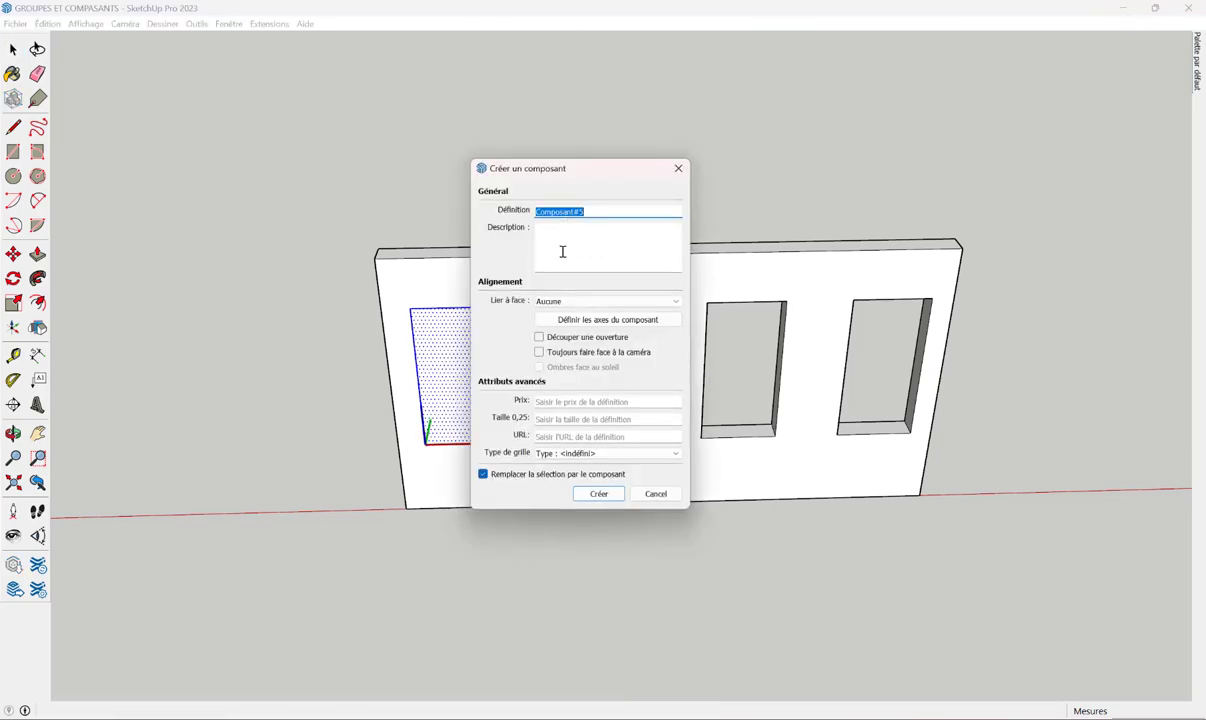
left_click(598, 493)
Copy the fenetre panel into the second opening and repeat it across the remaining openings.
left_click(13, 254)
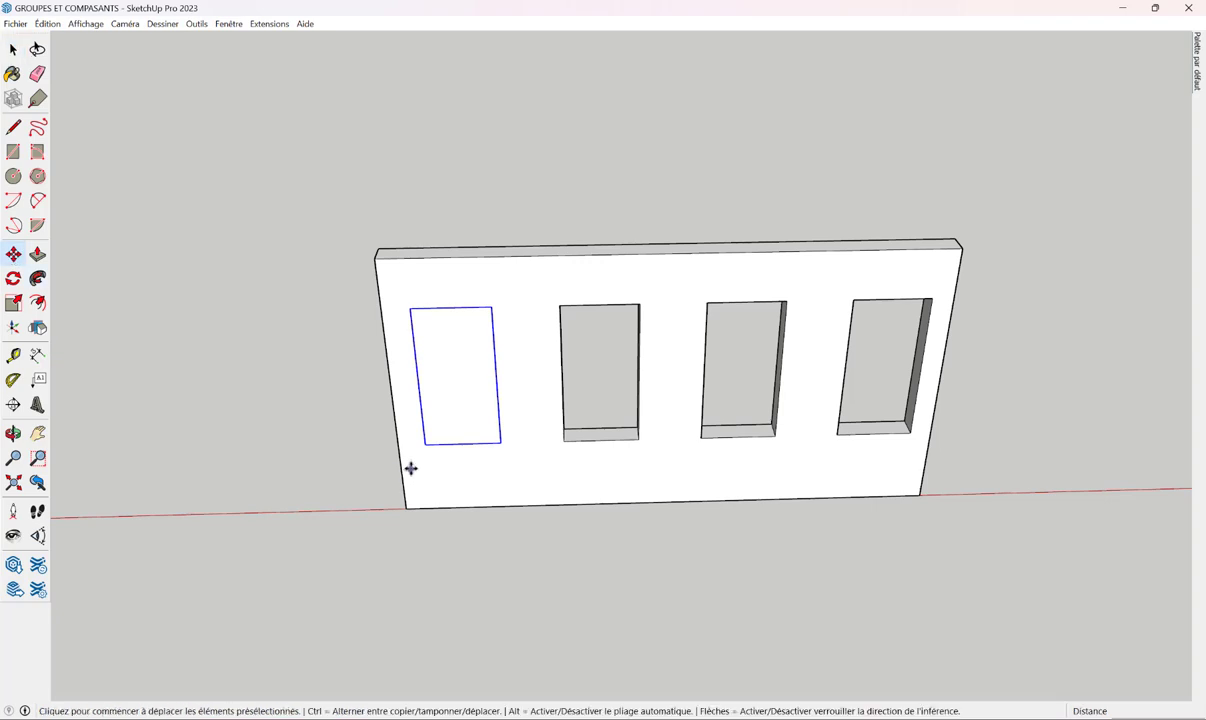
left_click_drag(426, 446, 565, 440, "ctrl")
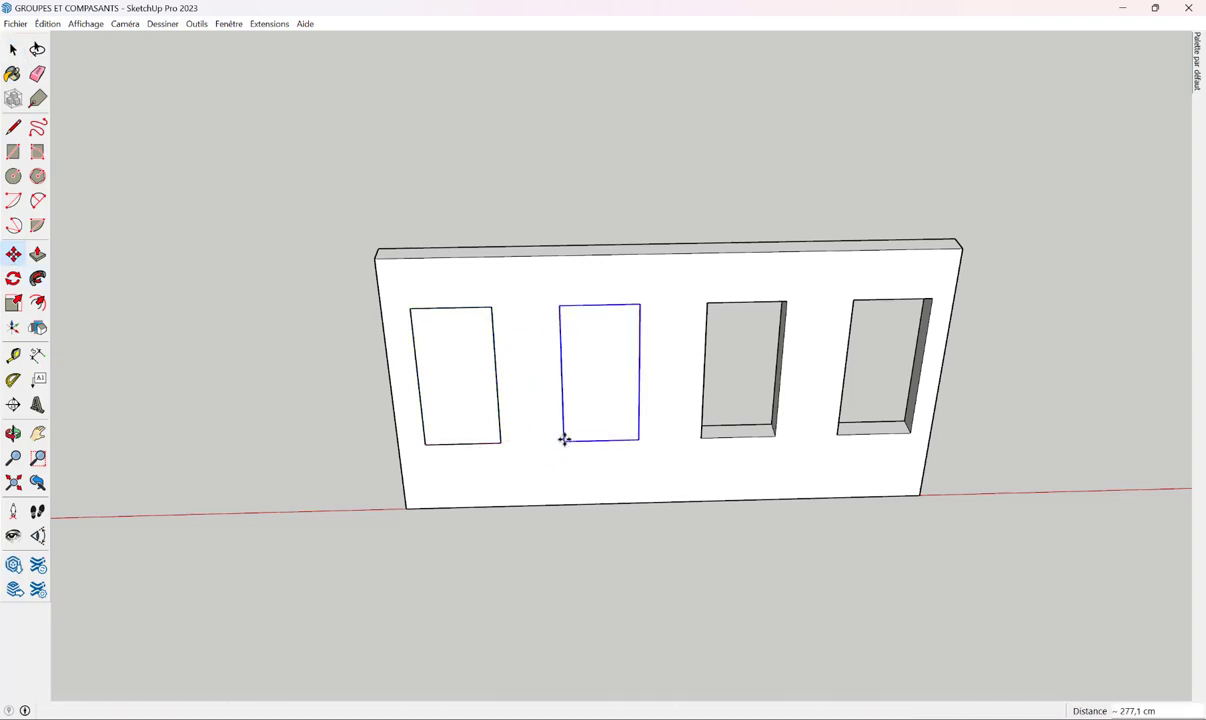
key("Return")
key("space")
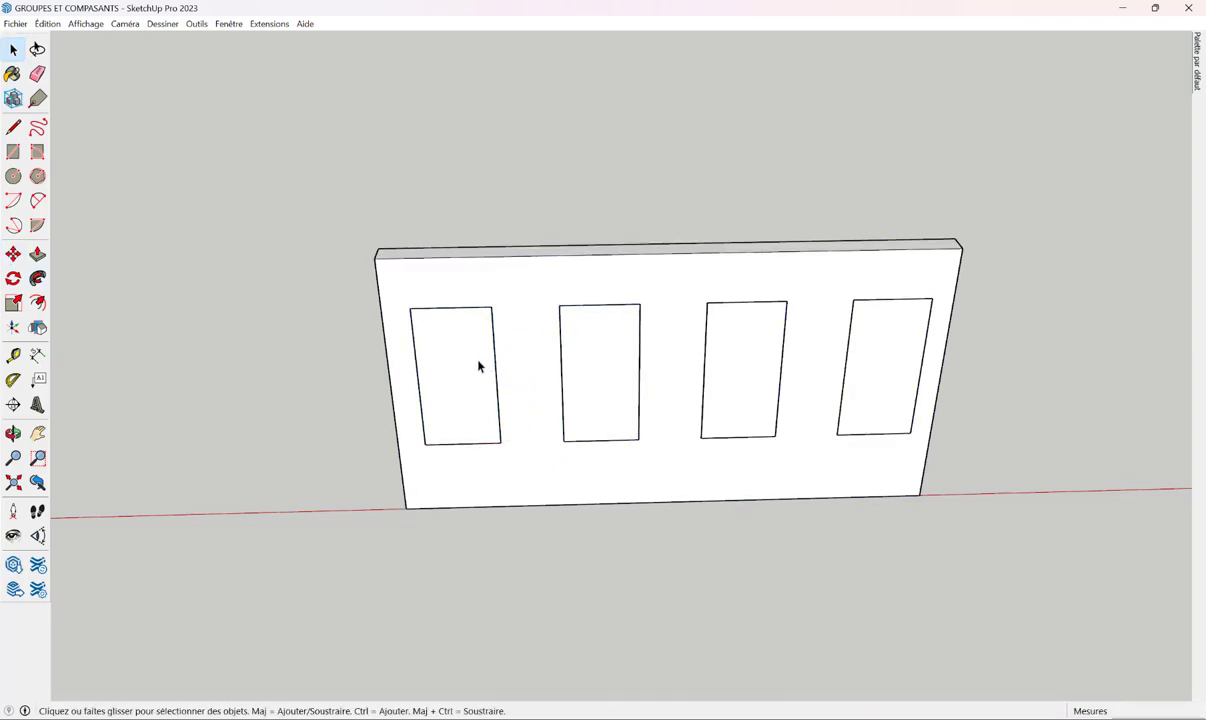
double_click(475, 367)
left_click(467, 358)
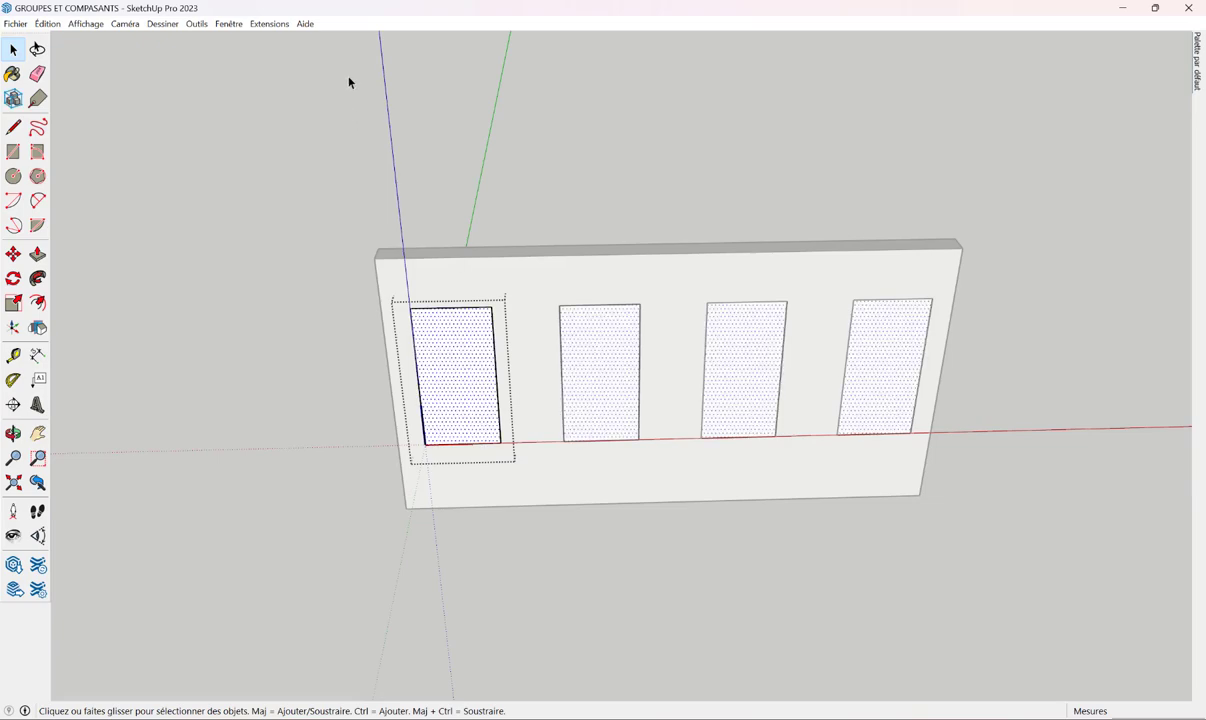
Enable the 1001bit tools toolbar and generate bevelled-edge frames around the window panels.
right_click(18, 82)
left_click(70, 12)
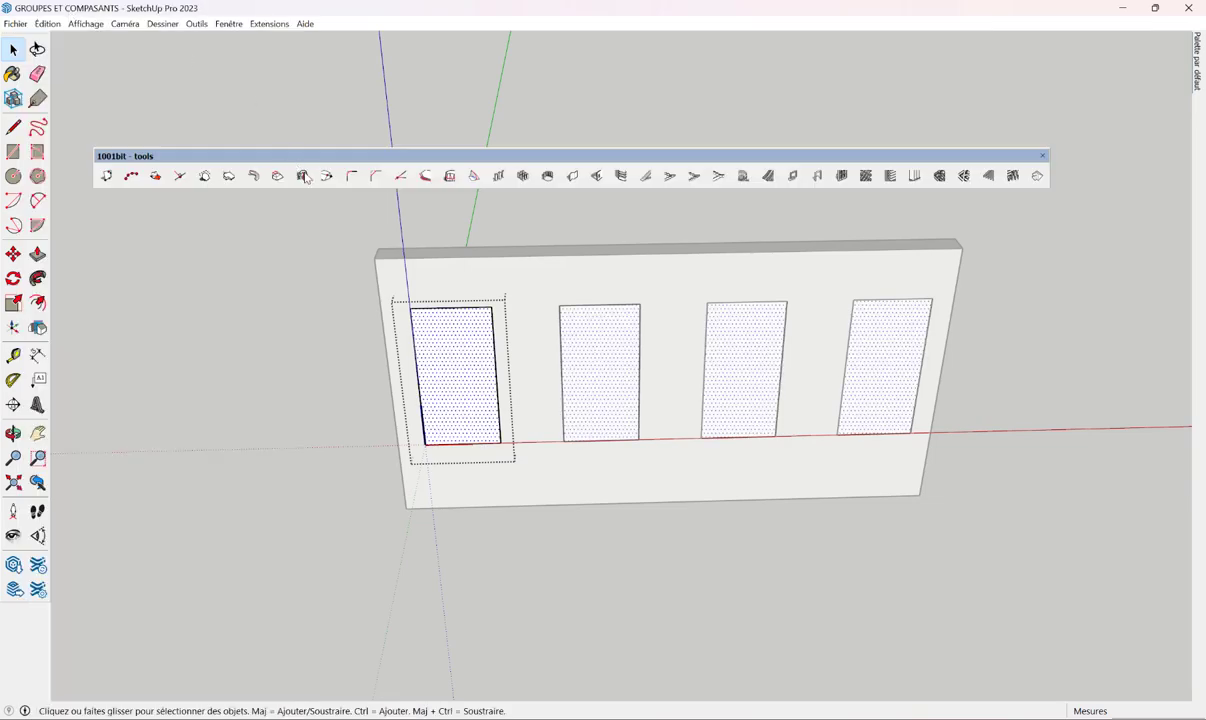
left_click(743, 176)
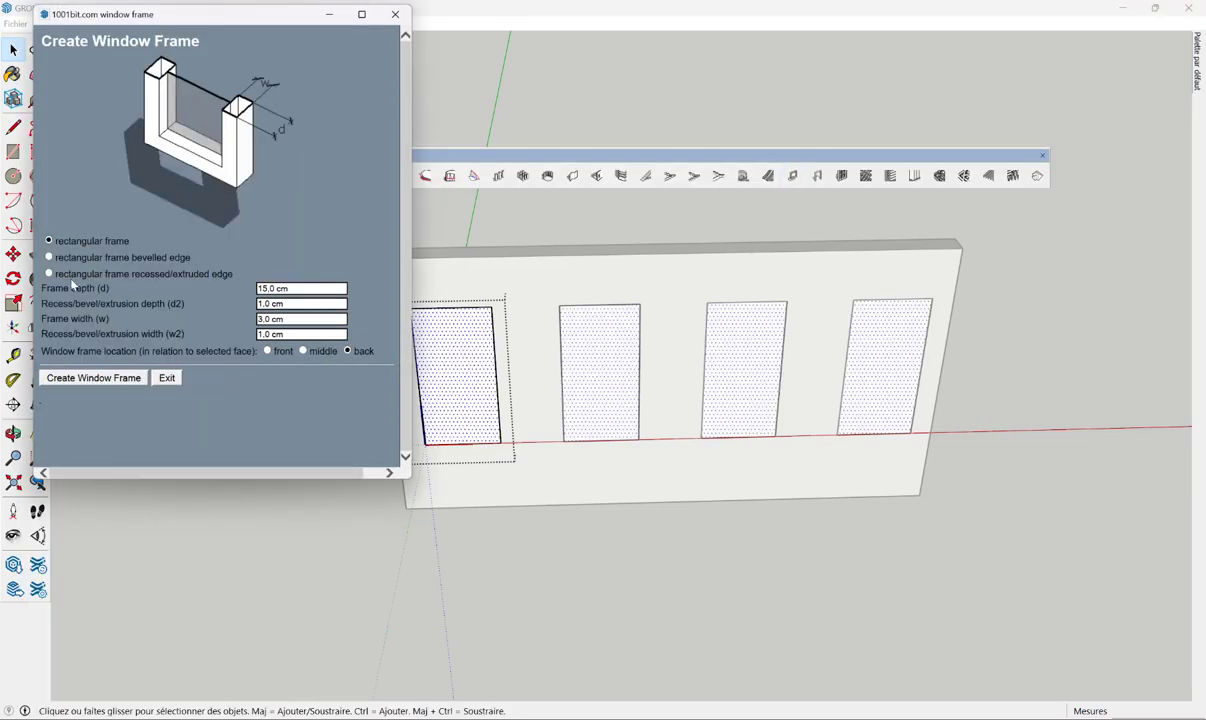
left_click(49, 257)
left_click(93, 378)
scroll(462, 352, "up", 2)
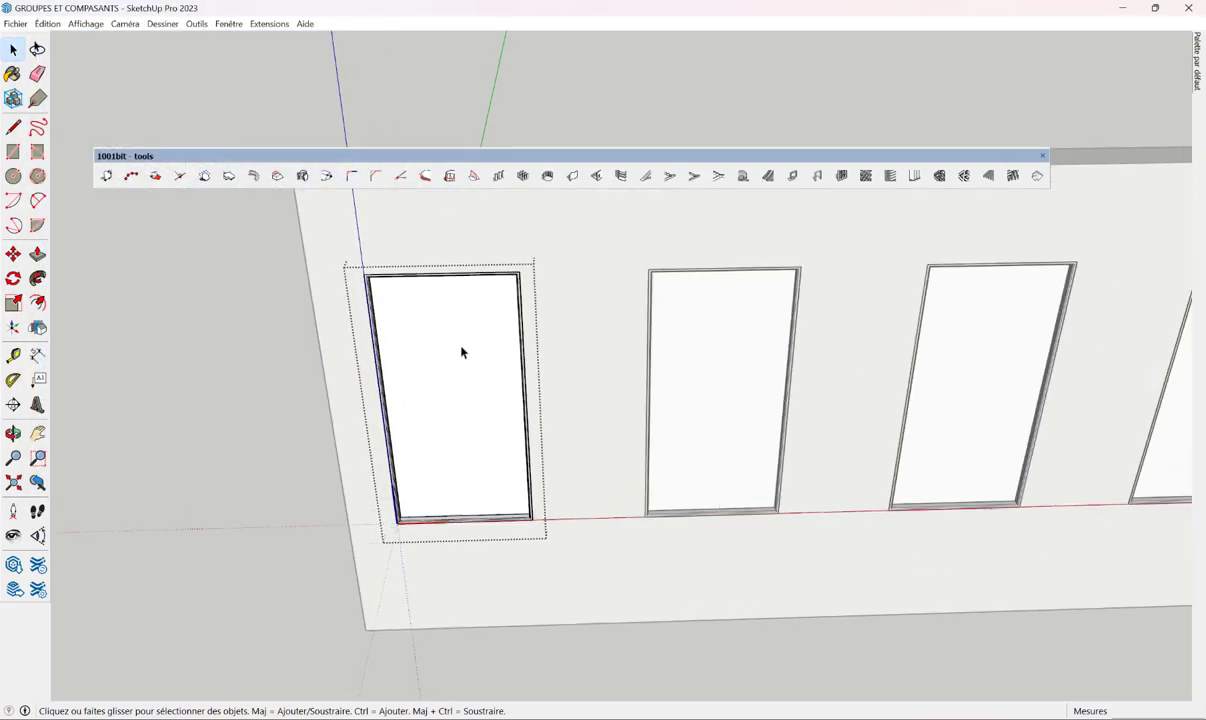
scroll(462, 352, "up", 2)
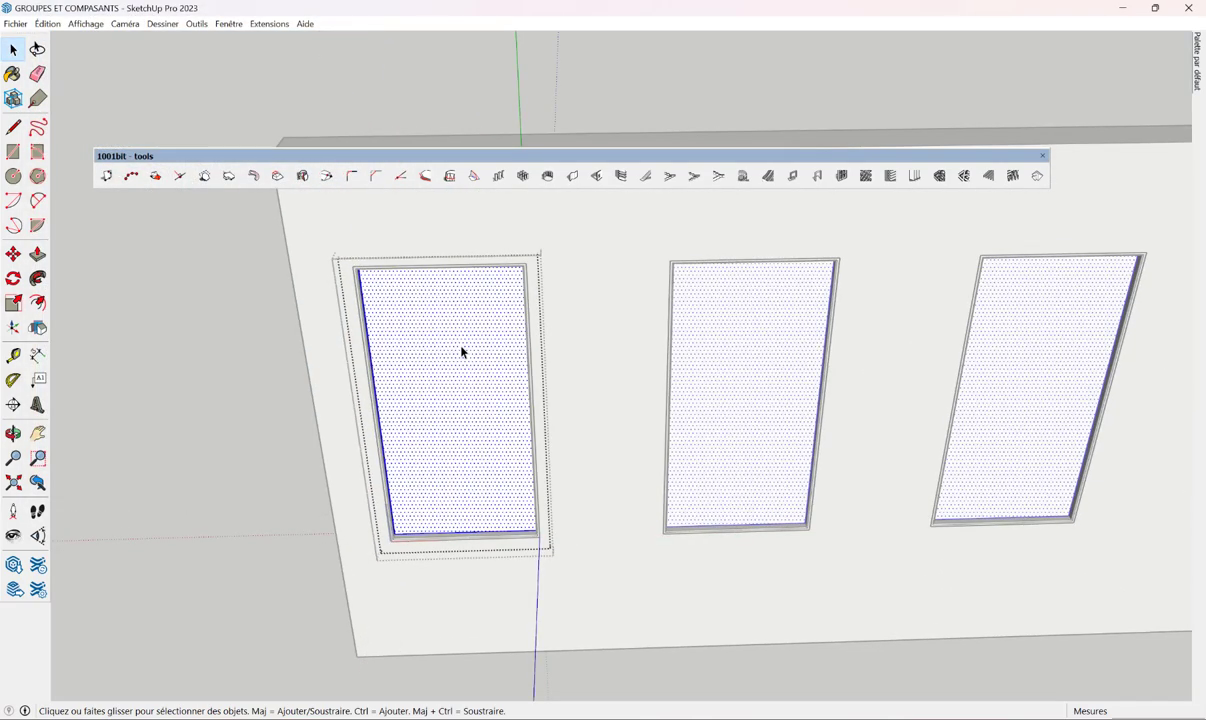
Divide the window glass into 3×3 panes and zoom out to the whole model.
left_click(793, 176)
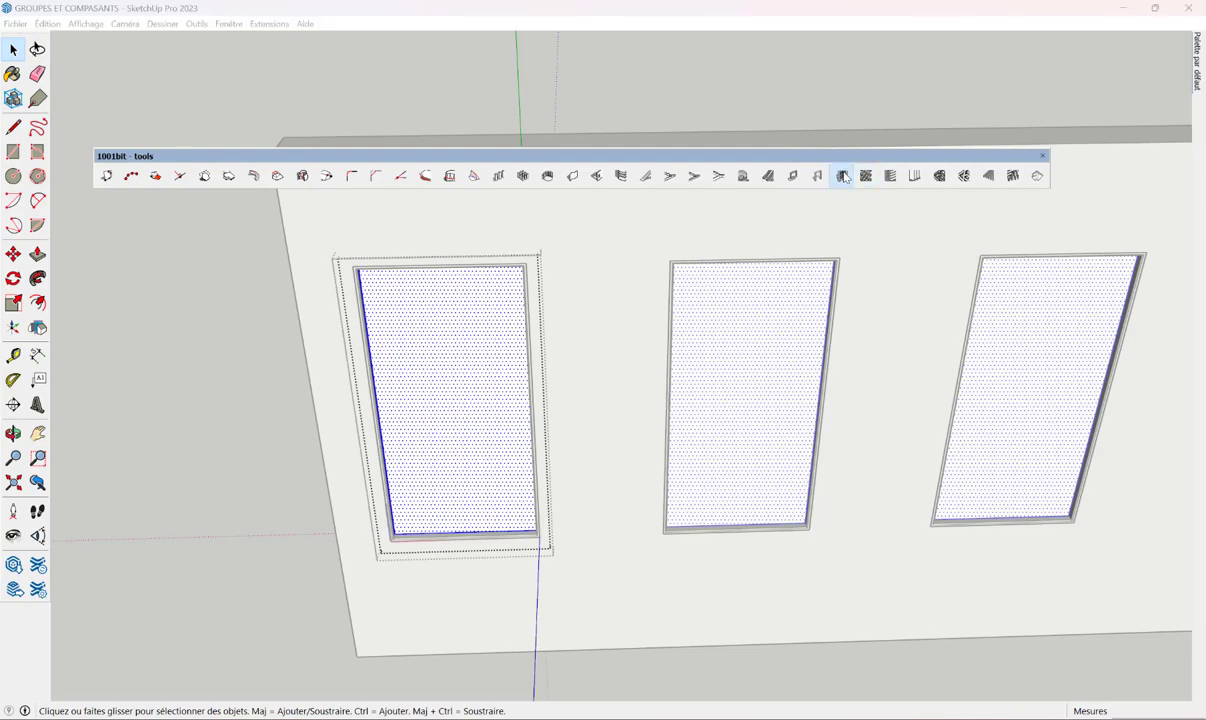
left_click(410, 420)
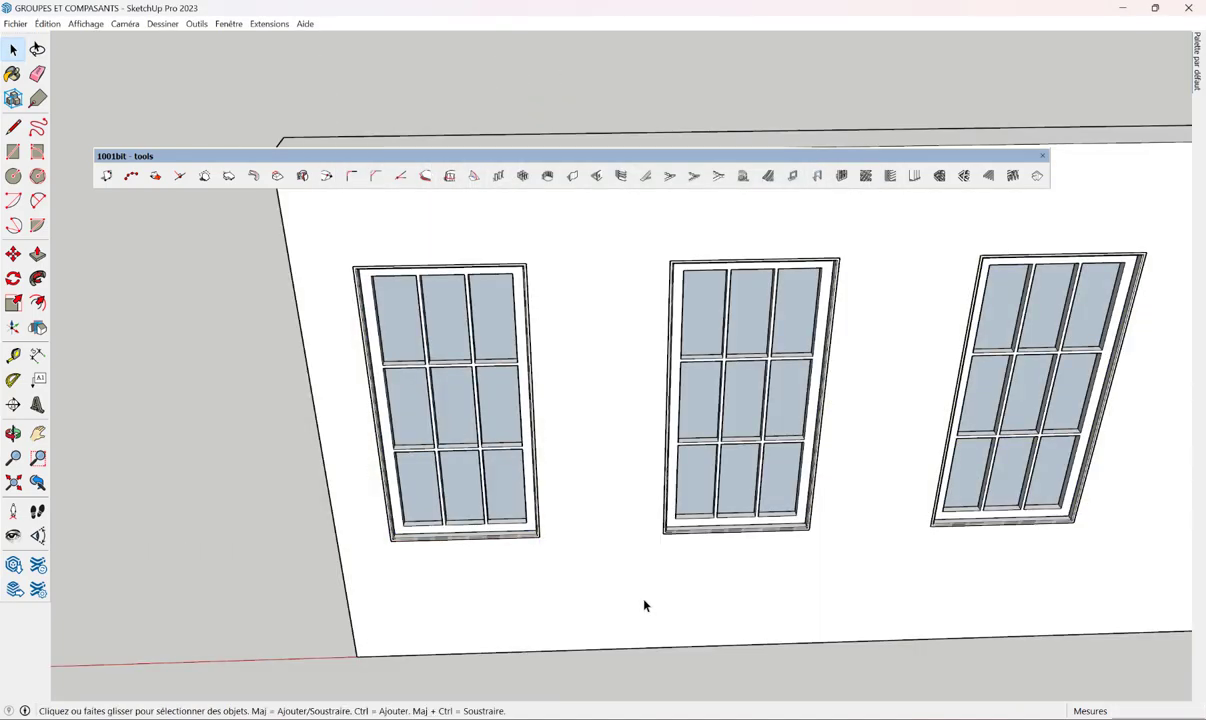
middle_click_drag(643, 603, 626, 510)
key("shift+z")
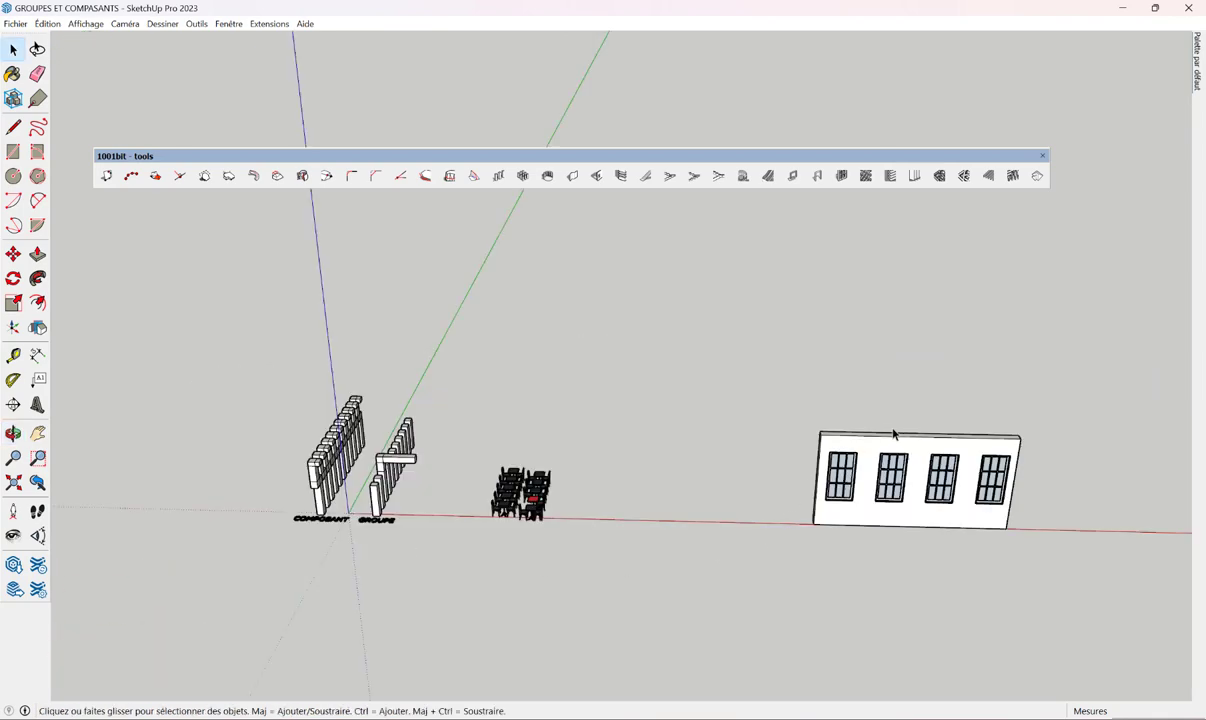
Move the L-shaped frame group into the open space beside the chairs.
middle_click_drag(635, 501, 521, 499)
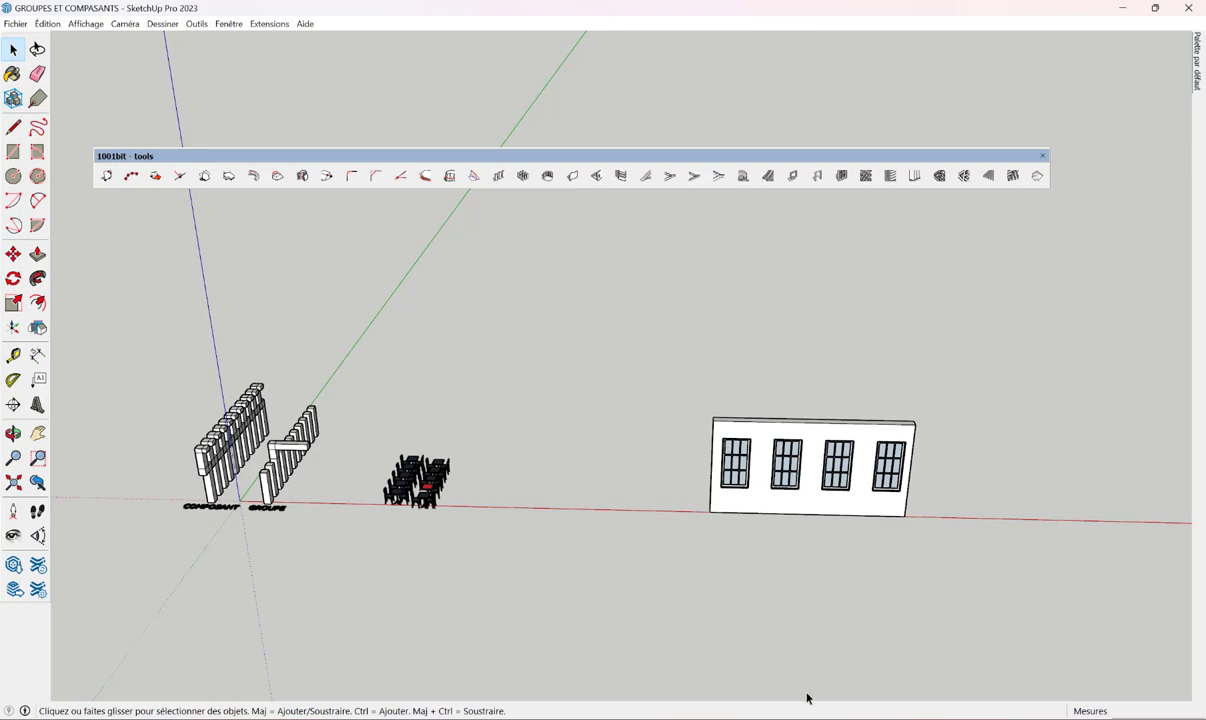
middle_click_drag(606, 415, 597, 393)
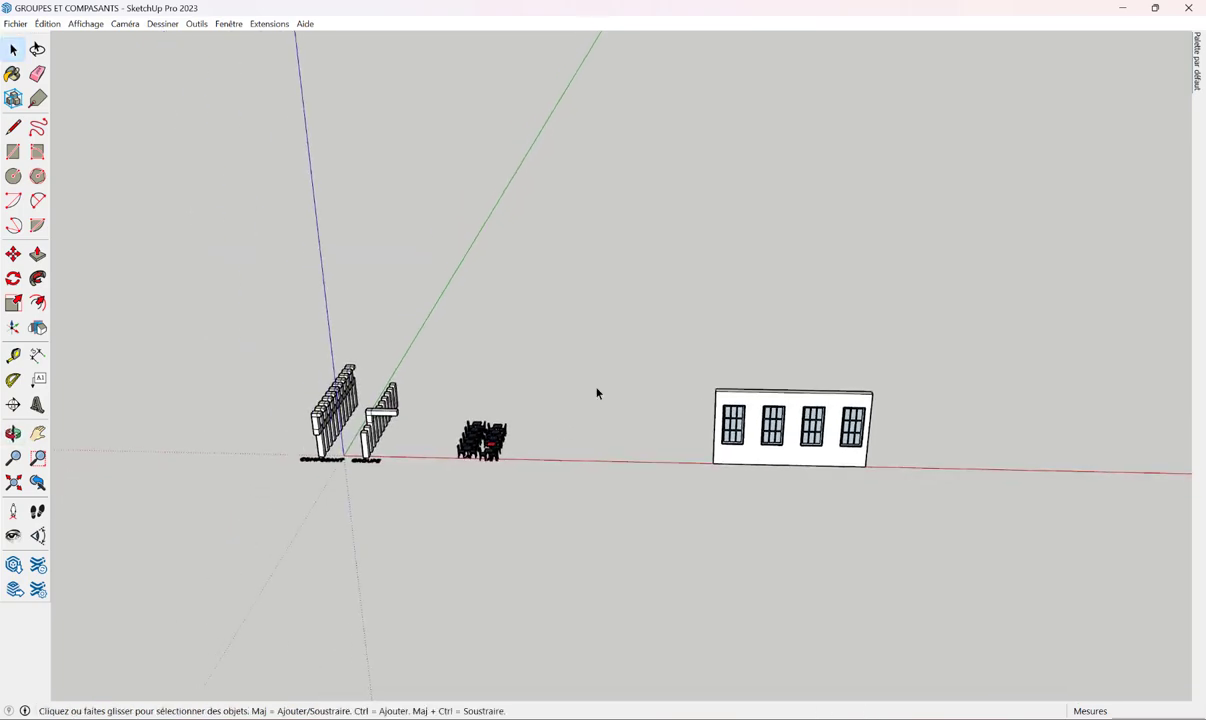
middle_click_drag(568, 438, 568, 457)
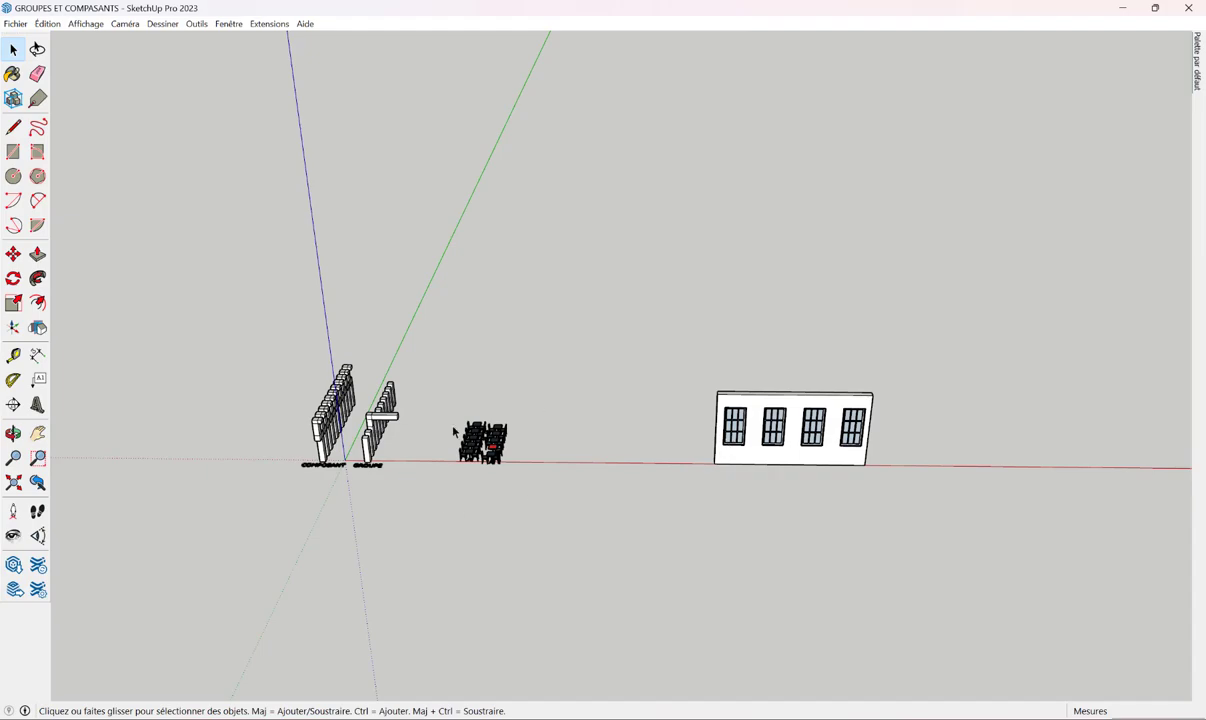
scroll(453, 432, "up", 3)
scroll(453, 432, "up", 3)
scroll(453, 432, "up", 3)
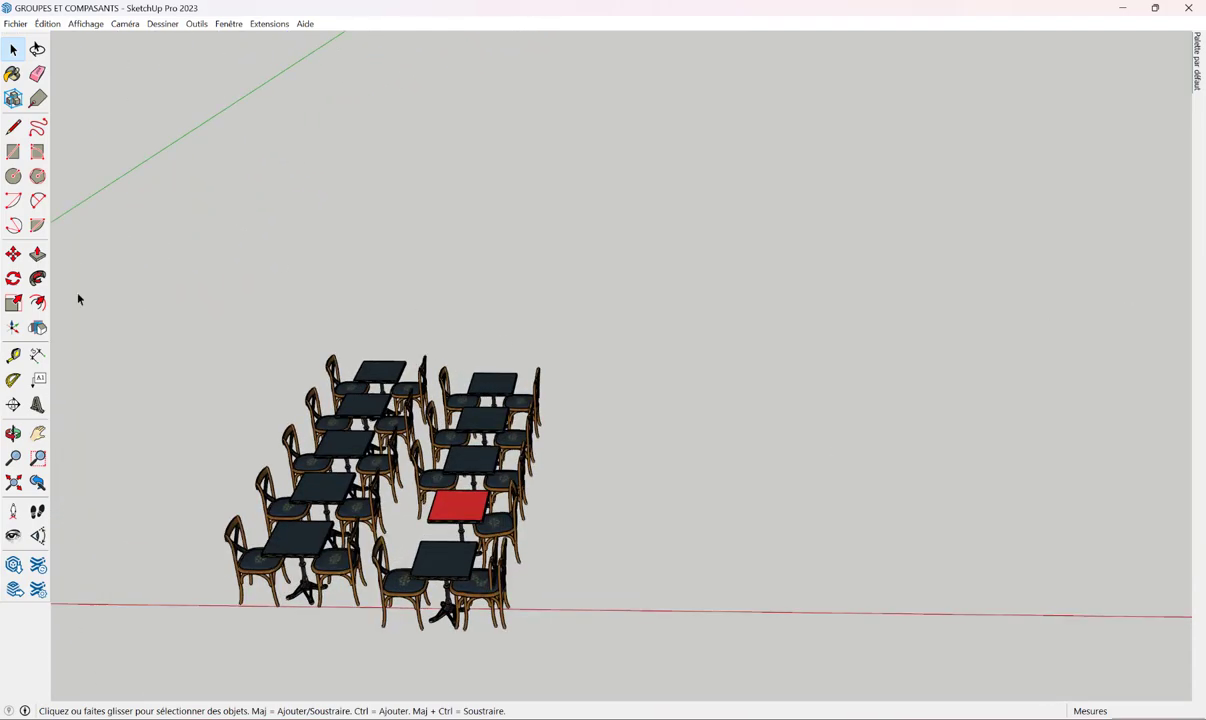
mouse_move(78, 298)
middle_mouse_down()
mouse_move(554, 334)
mouse_move(482, 396)
middle_mouse_up()
scroll(625, 425, "up", 2)
scroll(586, 397, "down", 2)
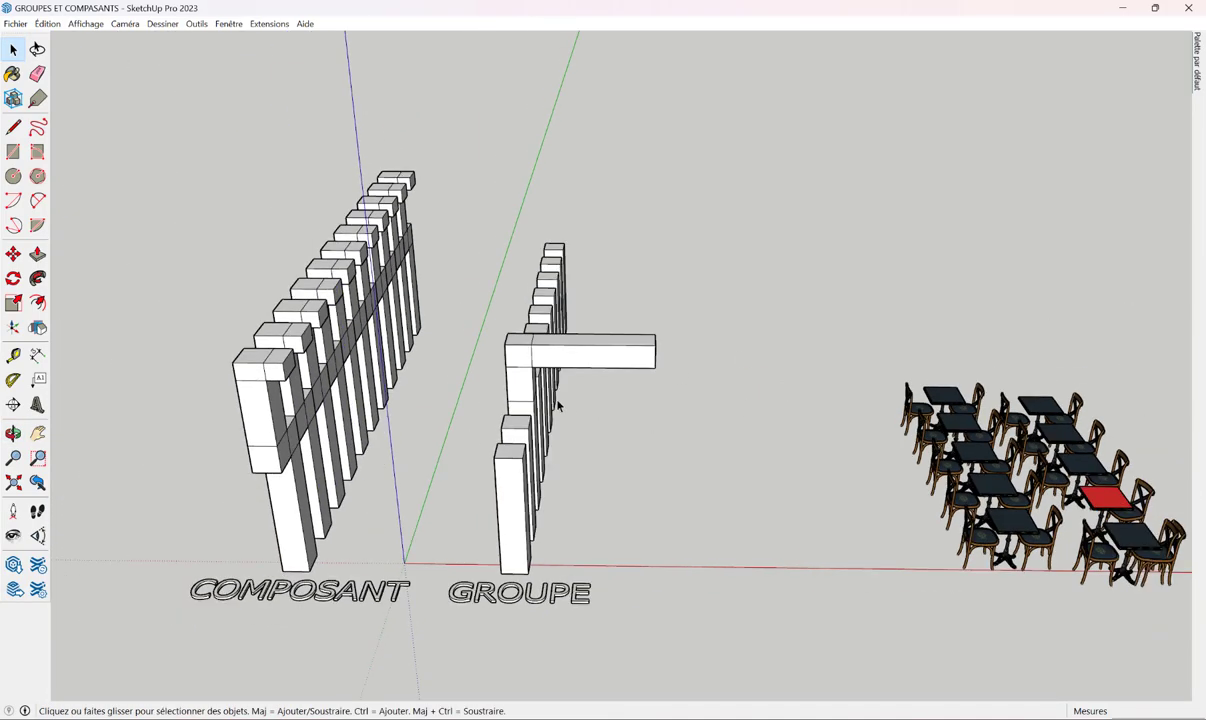
left_click(586, 347)
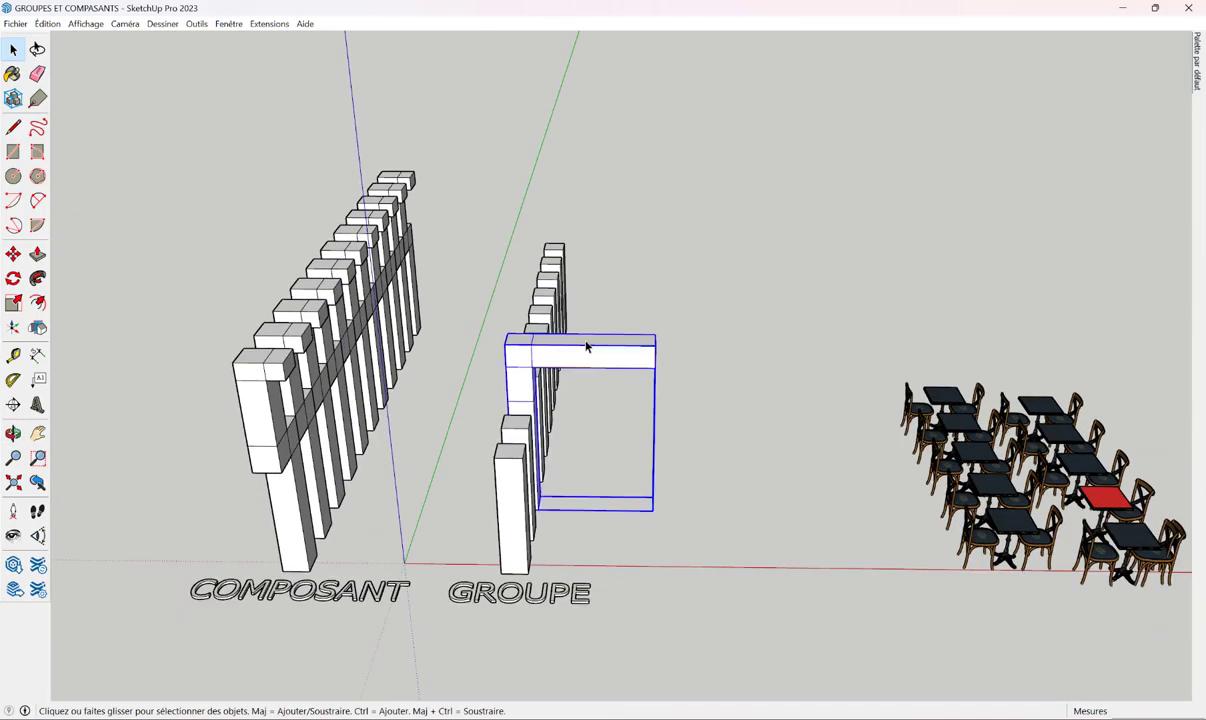
left_click(13, 254)
left_click(565, 224)
left_click(670, 223)
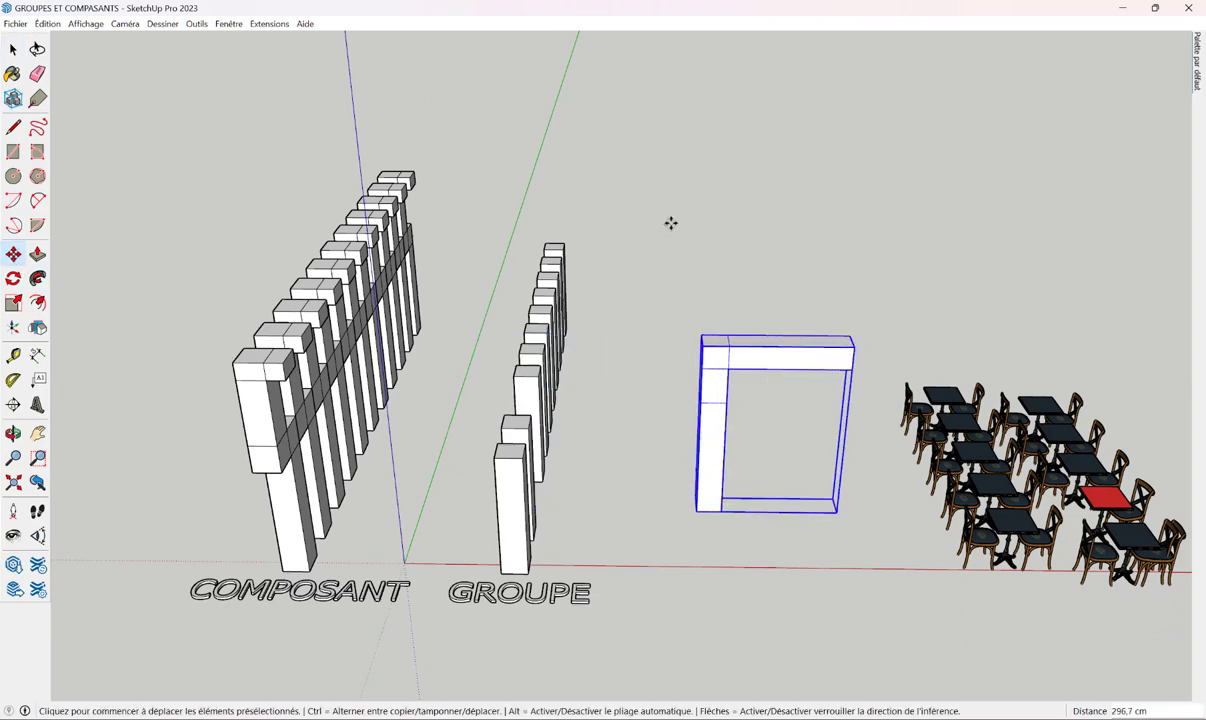
key("space")
Convert the frame group into a component named colonne.
right_click(748, 366)
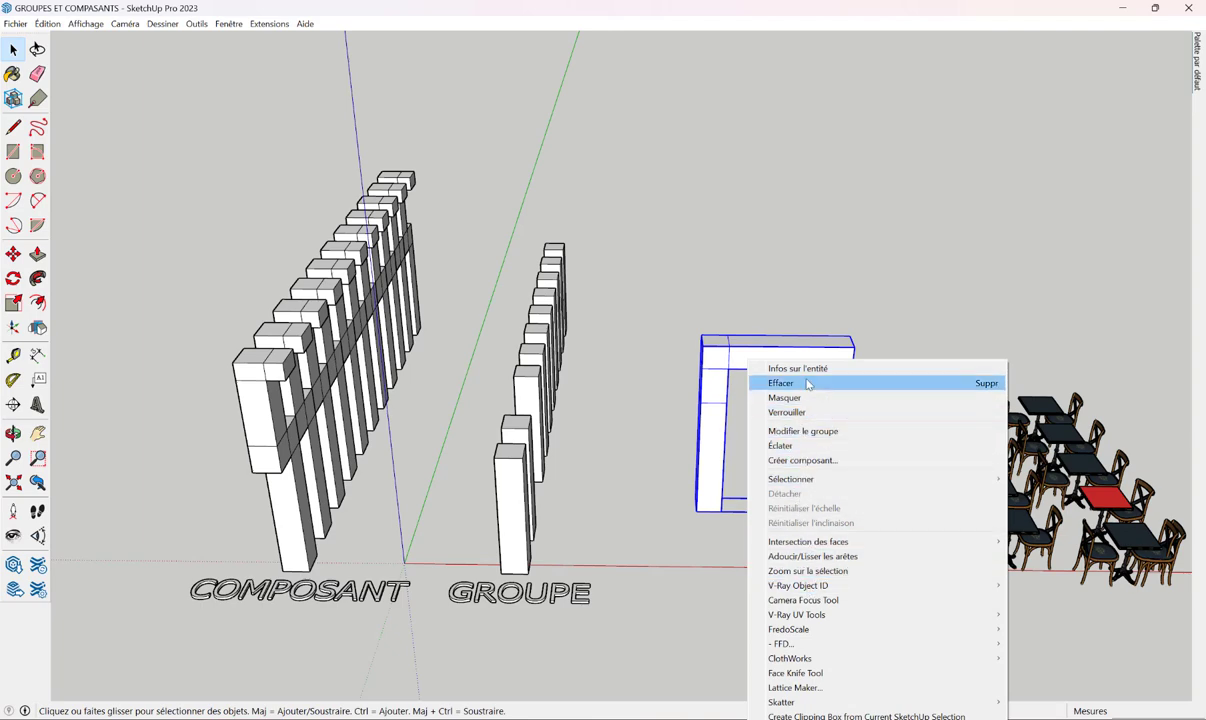
middle_click_drag(634, 375, 696, 358)
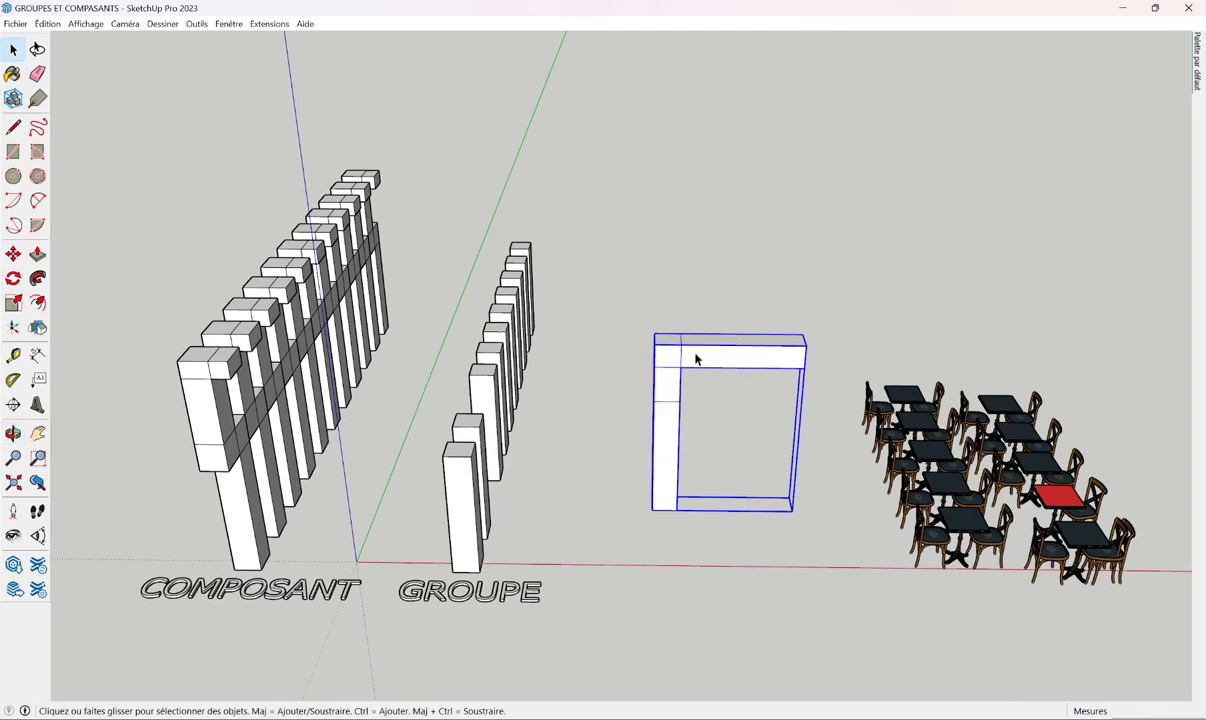
right_click(654, 332)
left_click(758, 453)
type("colonne")
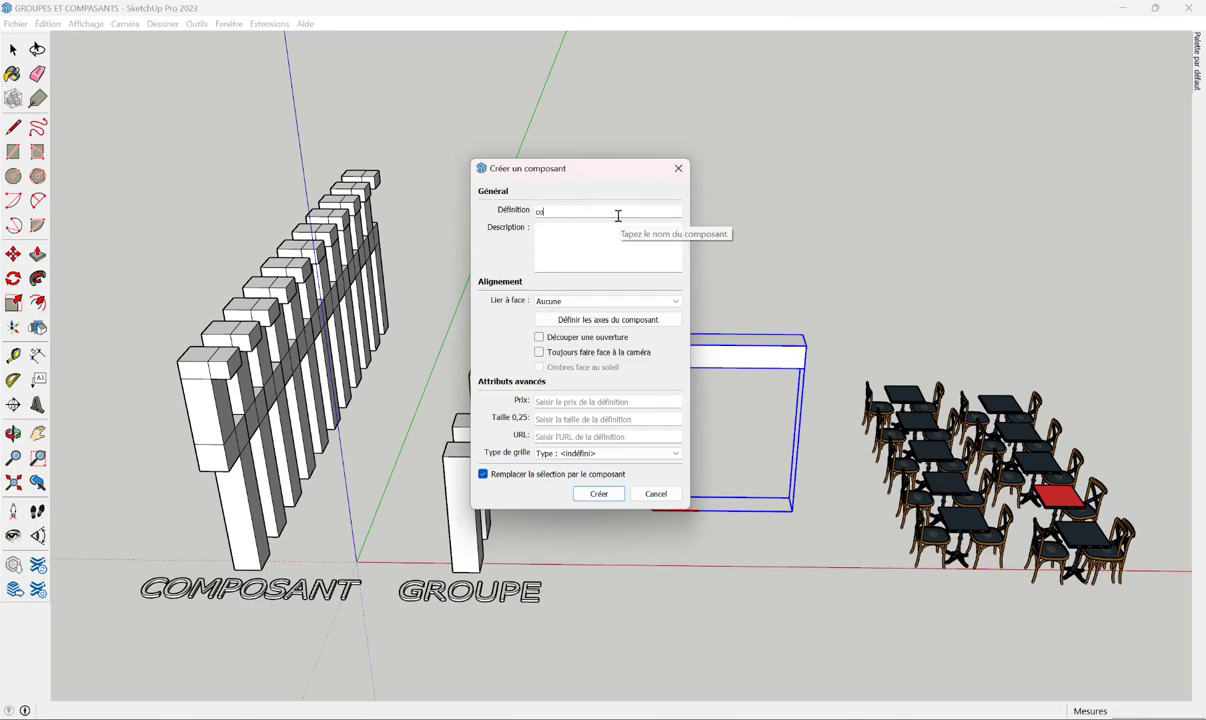
left_click(599, 494)
Save the colonne component out as colonne.skp in the Bureau folder.
right_click(684, 355)
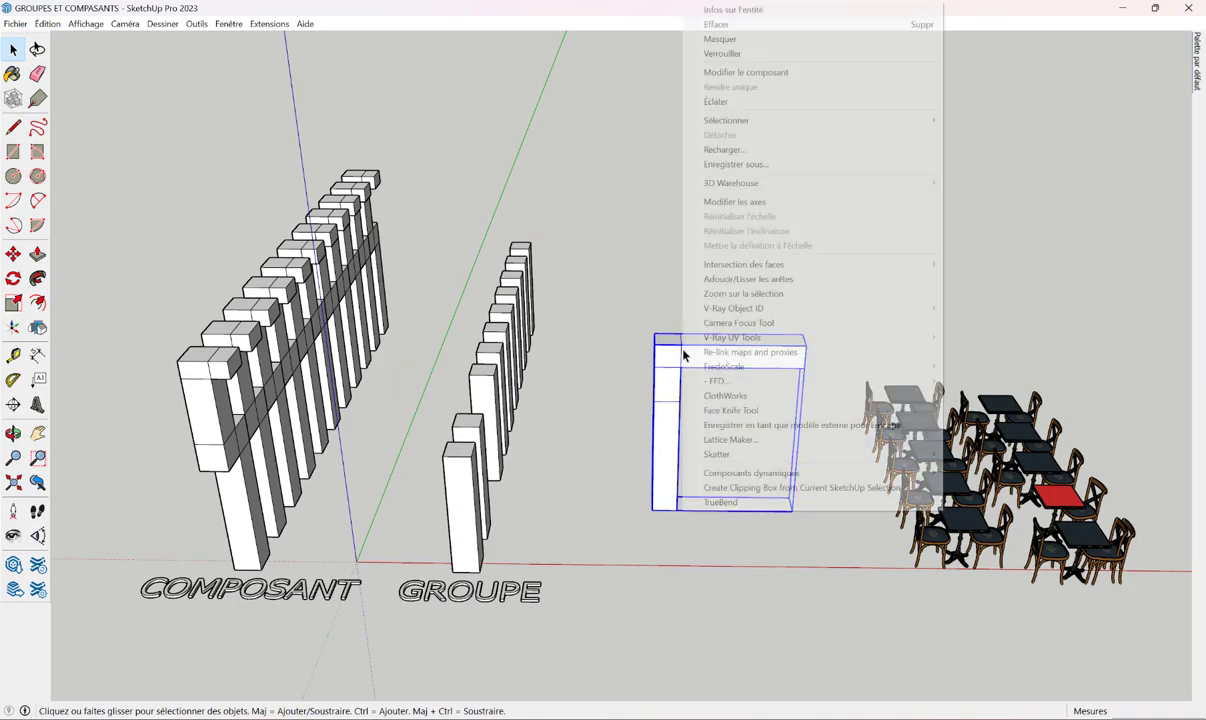
left_click(747, 166)
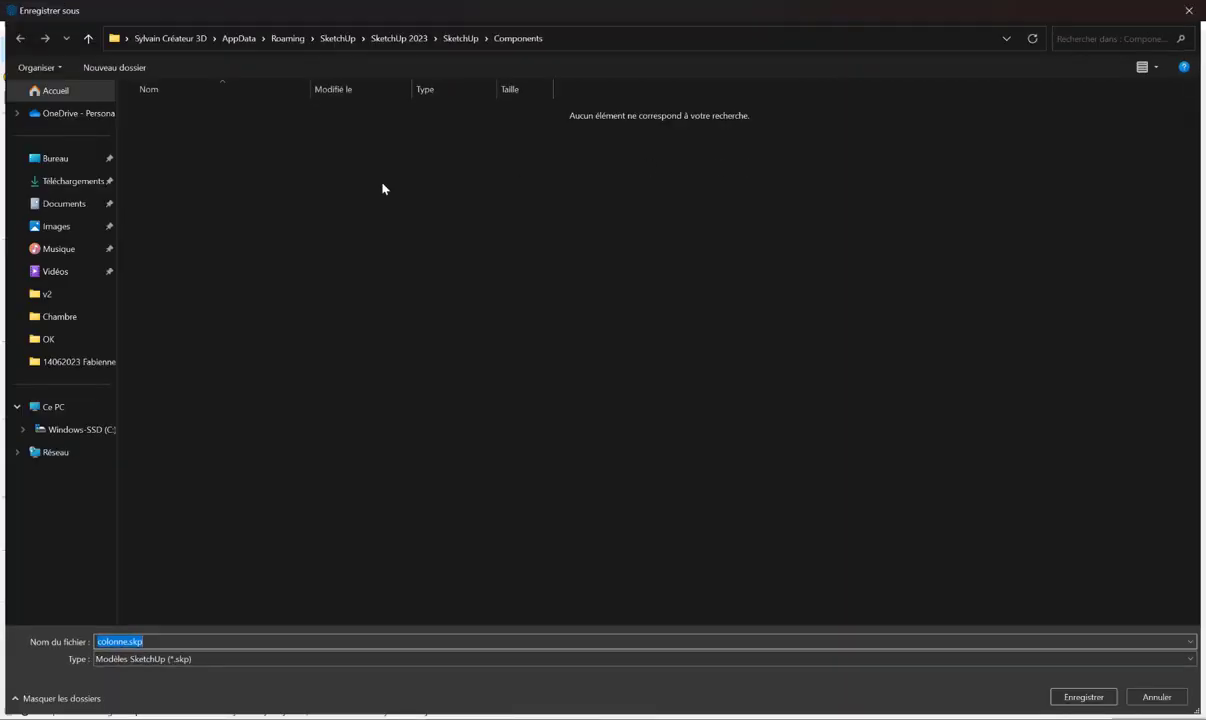
left_click(55, 158)
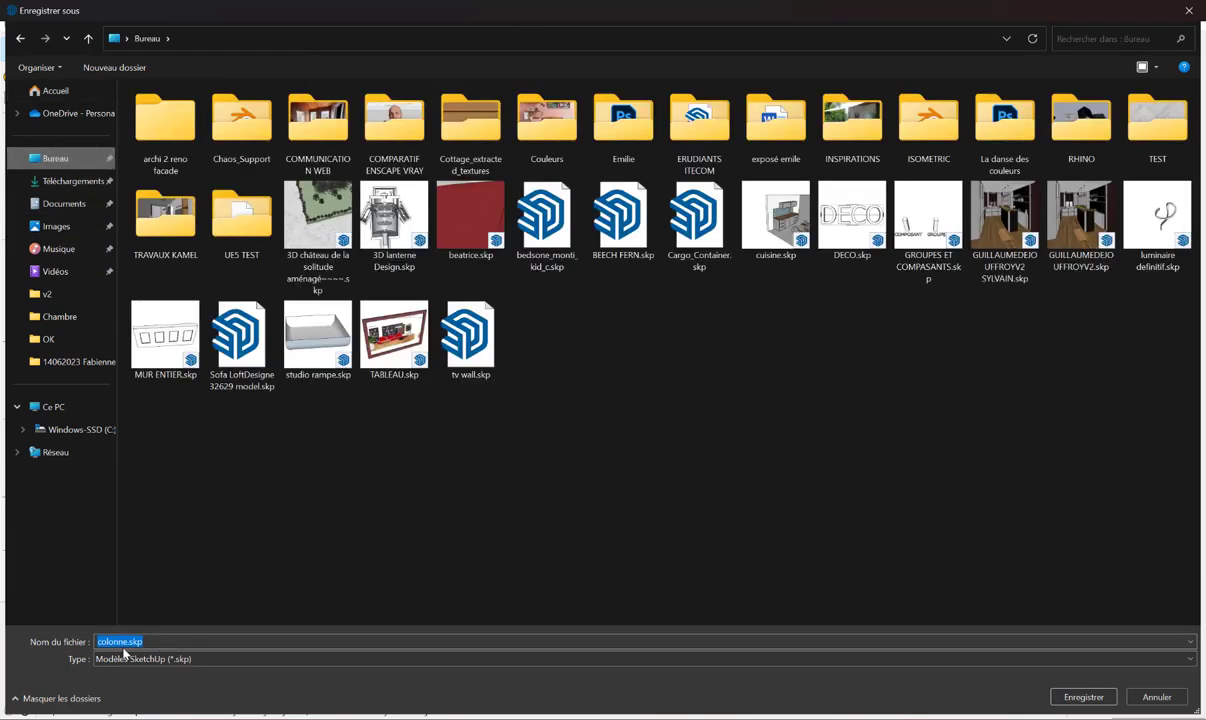
left_click(1068, 700)
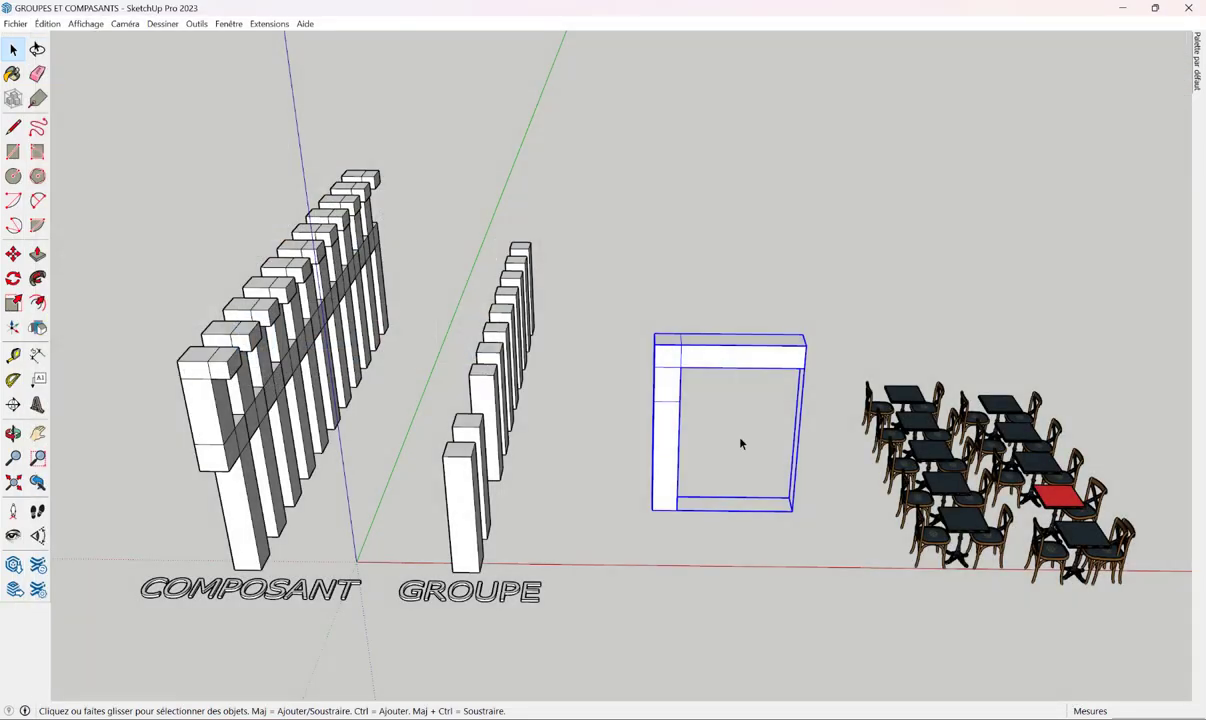
Start a new model, answer the save prompt, and delete the default figure.
left_click(15, 23)
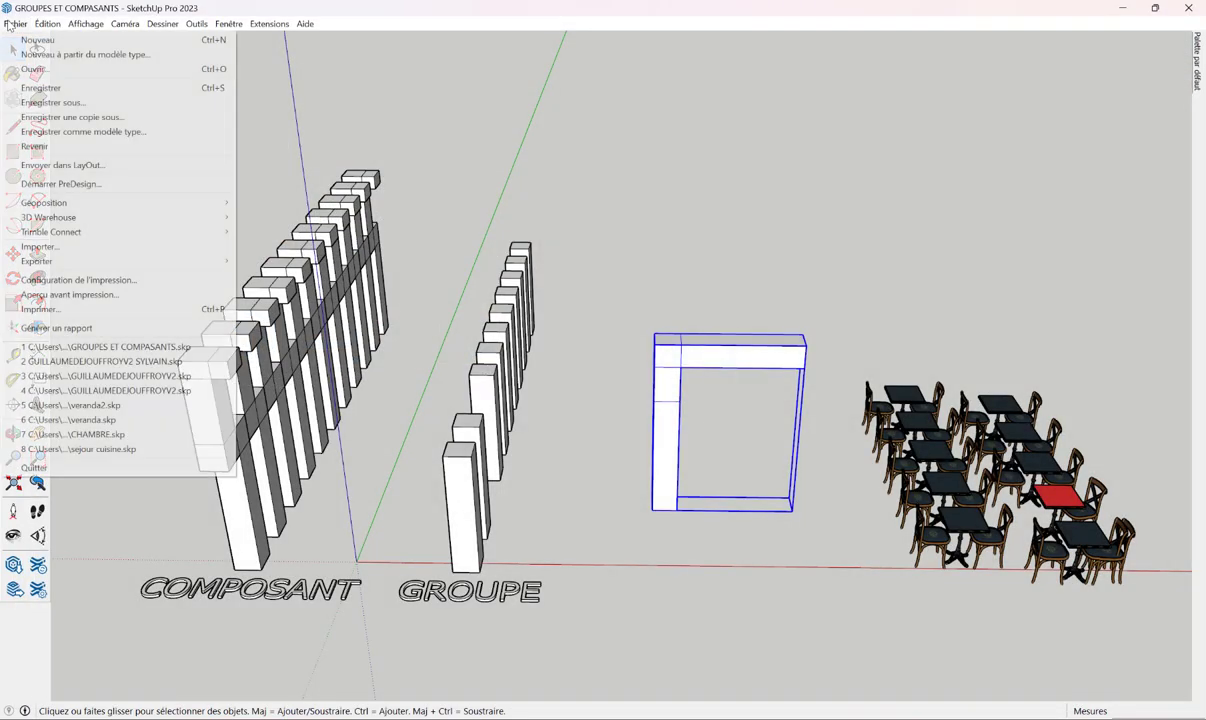
left_click(40, 39)
left_click(619, 385)
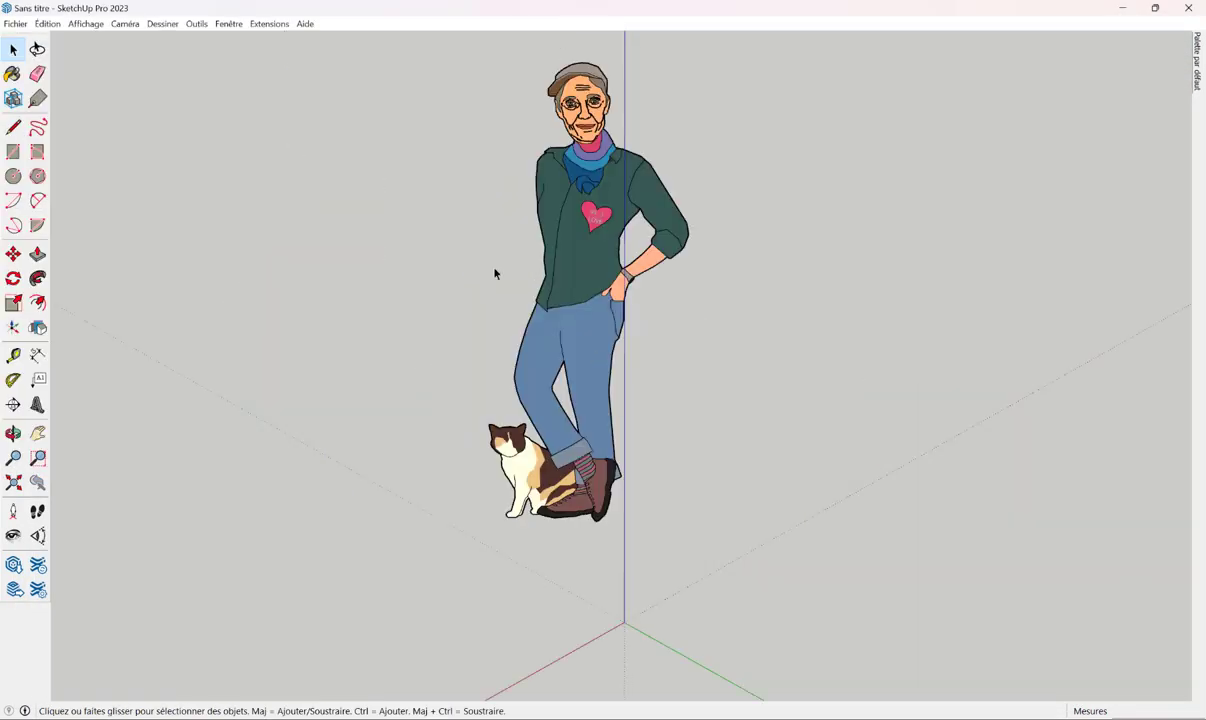
left_click(584, 167)
key("Delete")
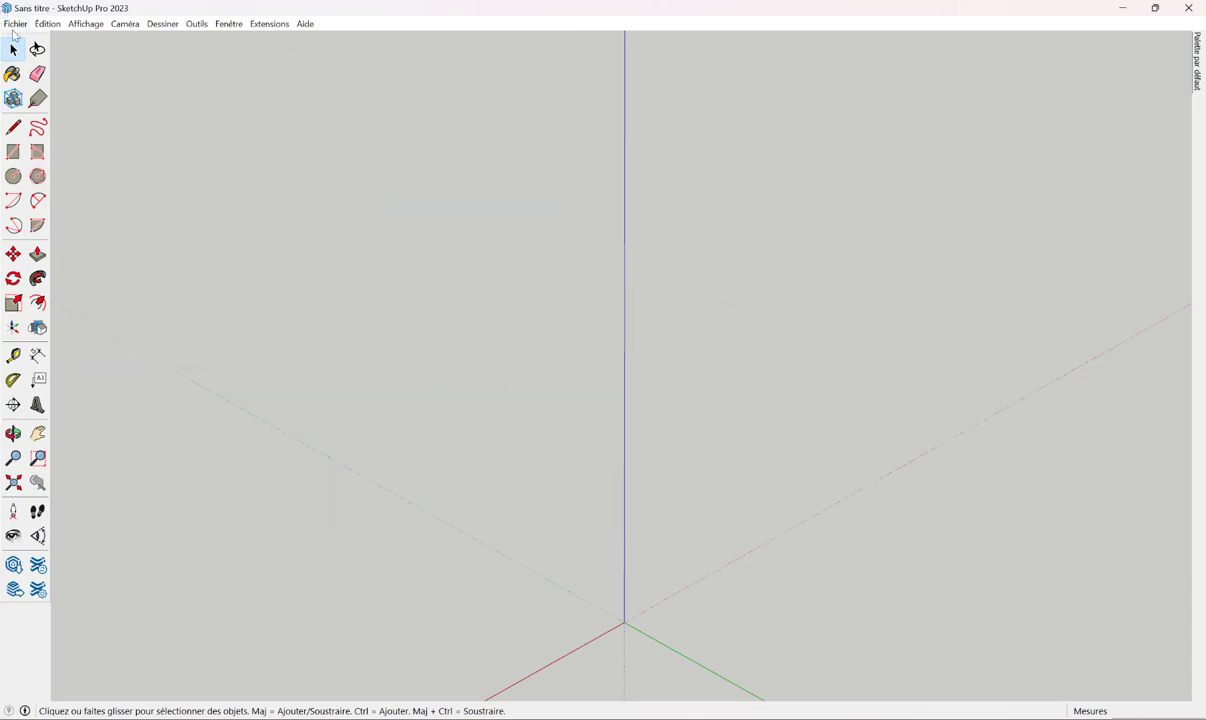
Import colonne.skp from the Bureau folder into the new model.
left_click(15, 24)
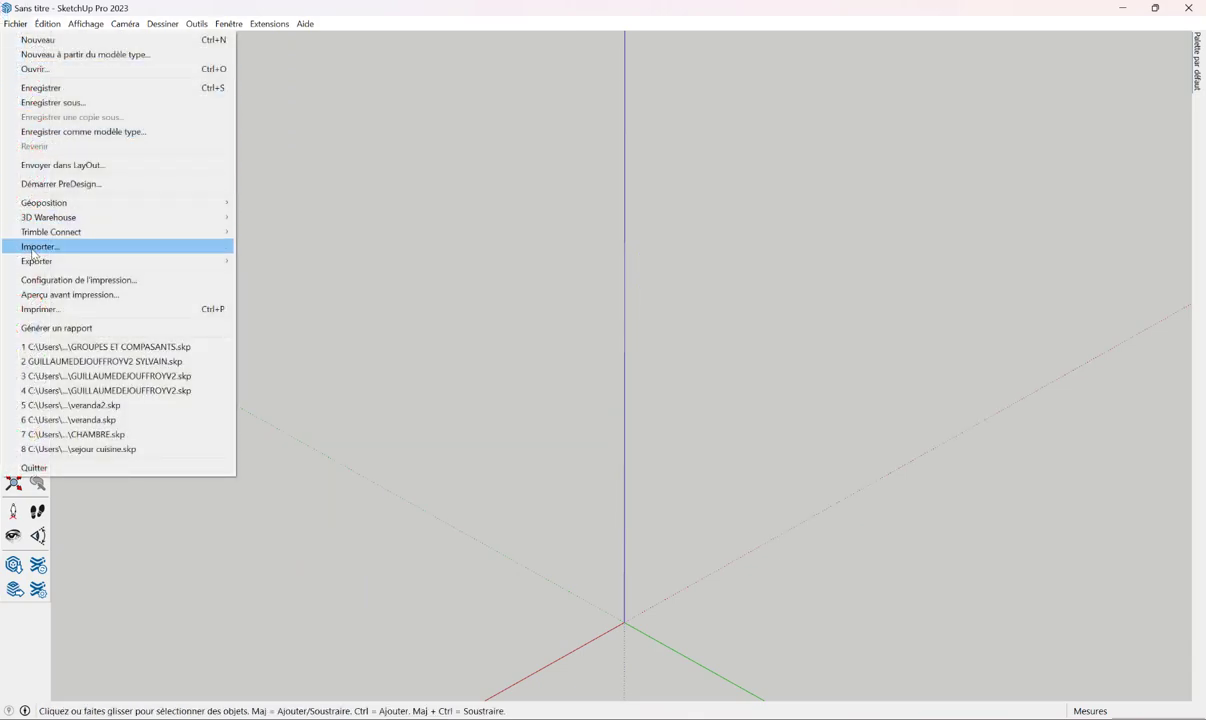
left_click(33, 247)
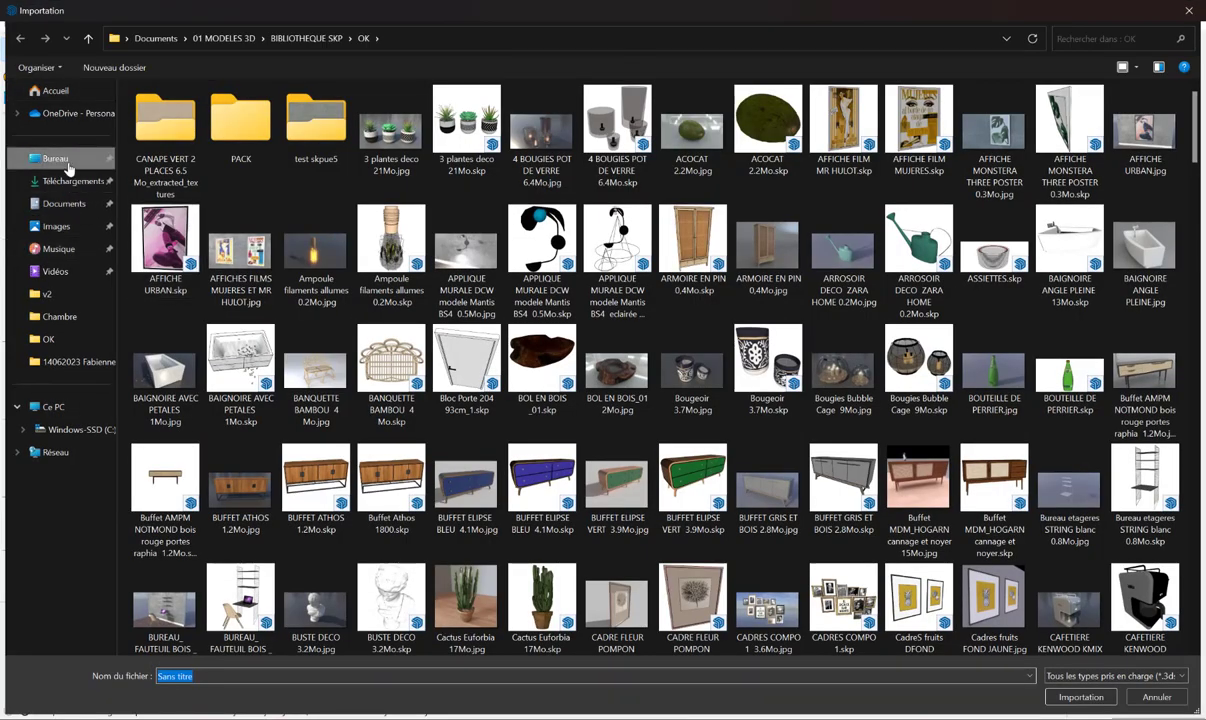
left_click(62, 161)
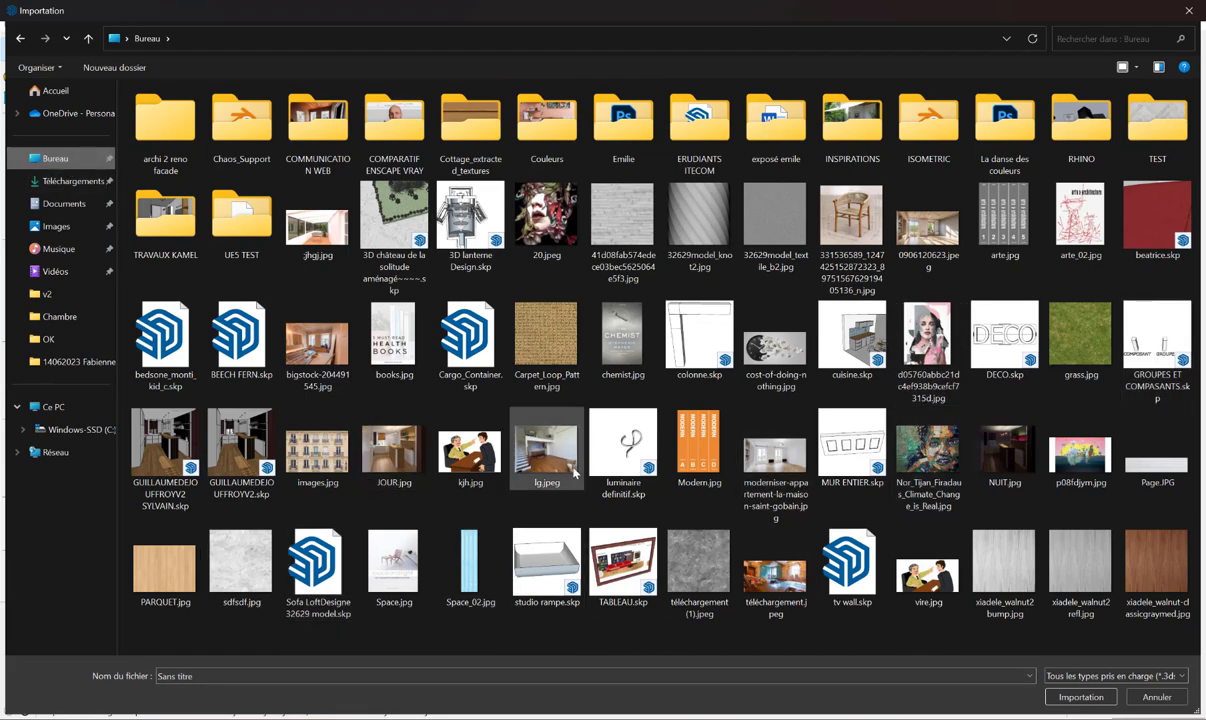
left_click(699, 335)
left_click(1080, 697)
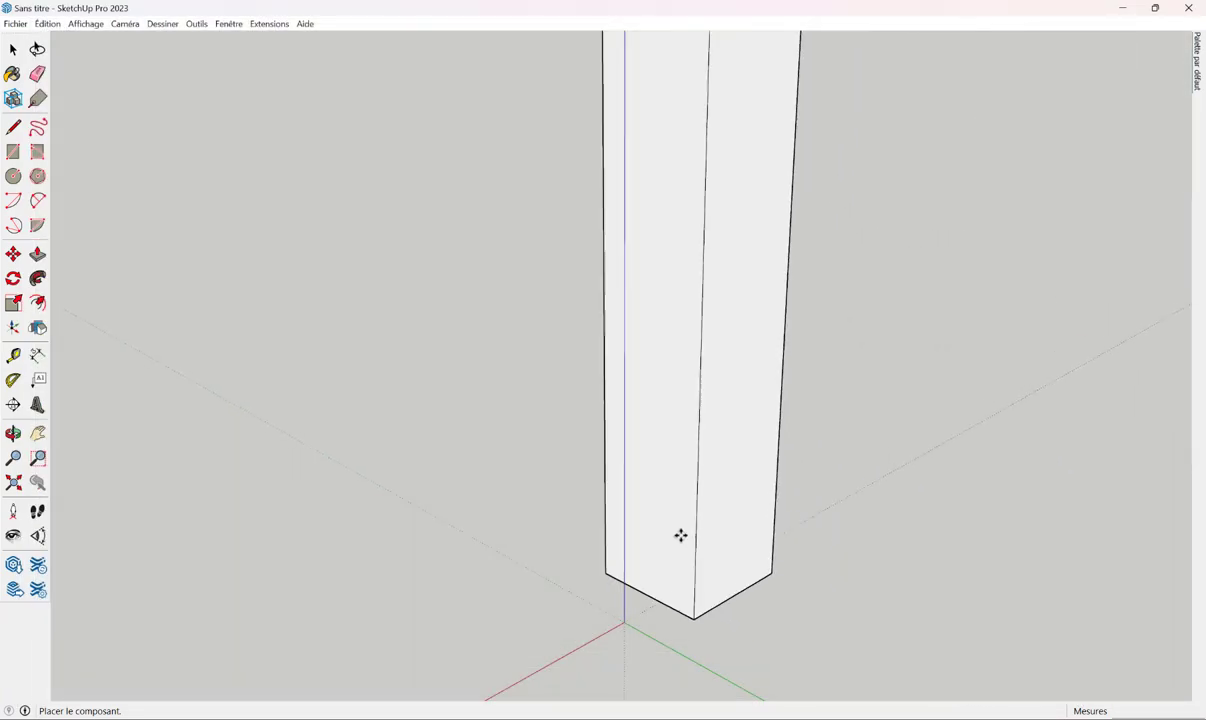
Place the colonne component at the origin and orbit to view its post and arm.
left_click(680, 536)
scroll(676, 540, "down", 5)
mouse_move(654, 552)
middle_mouse_down()
mouse_move(557, 552)
mouse_move(743, 568)
mouse_move(1176, 547)
mouse_move(711, 499)
mouse_move(964, 495)
mouse_move(731, 481)
middle_mouse_up()
key("space")
left_click(743, 568)
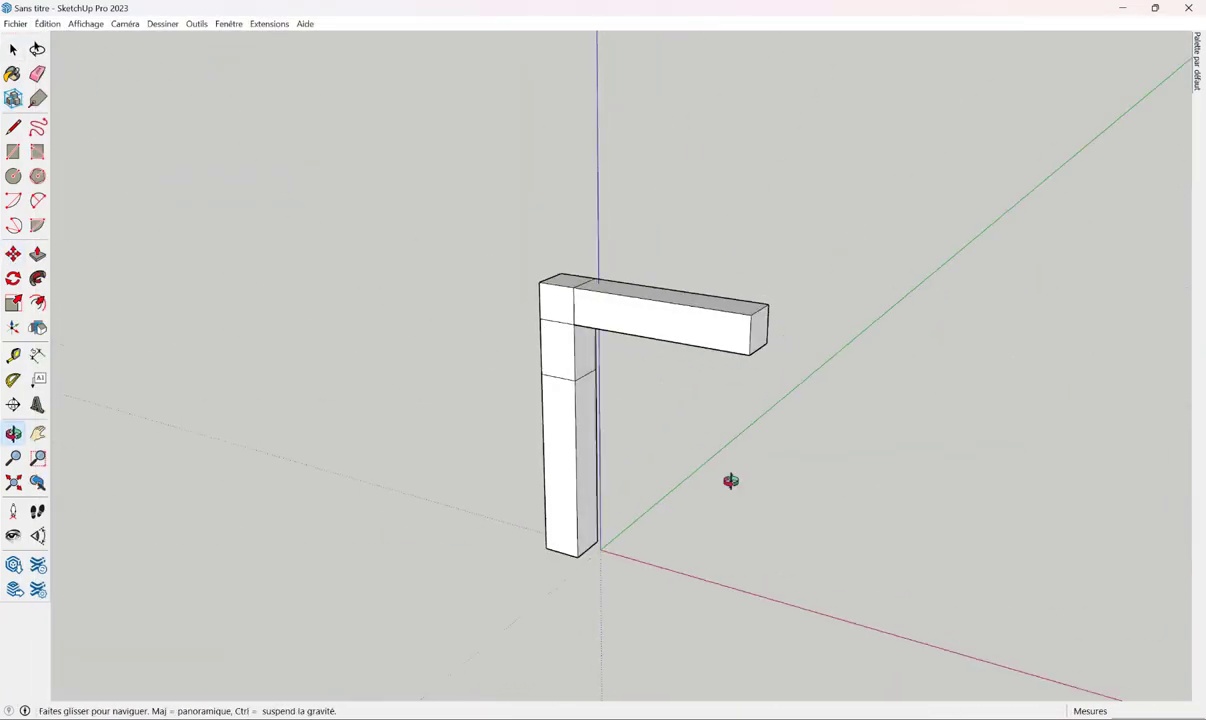
key("space")
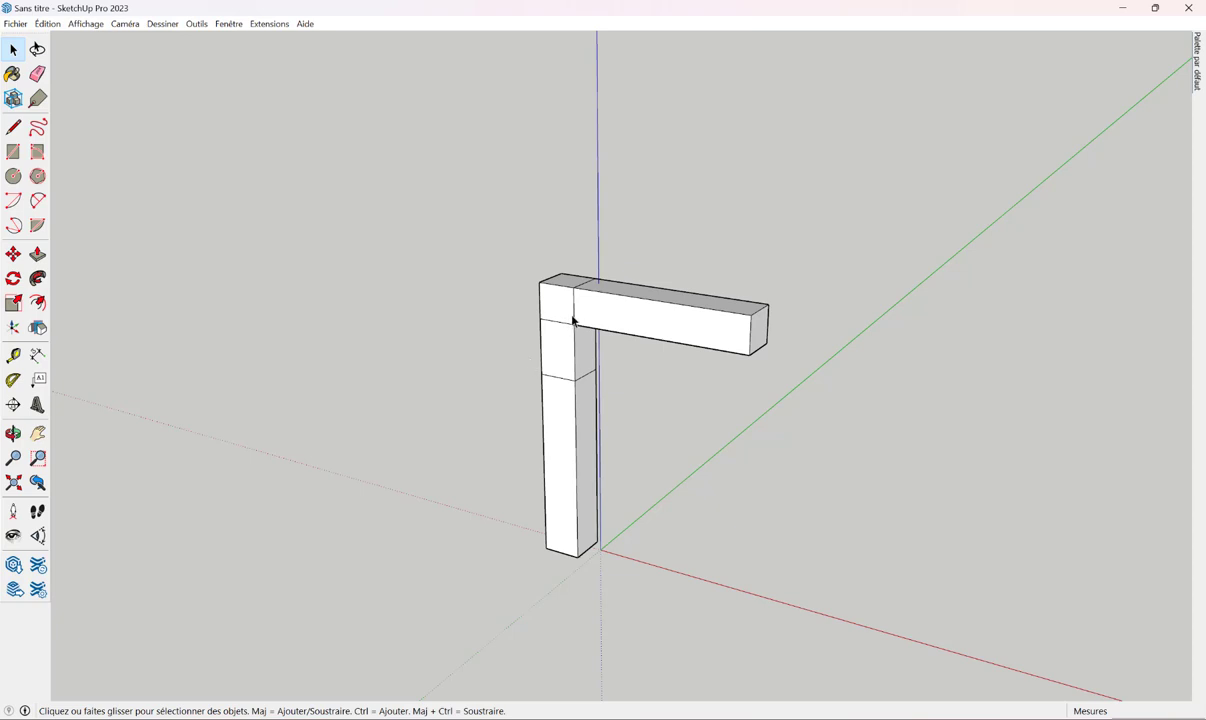
key("ctrl+z")
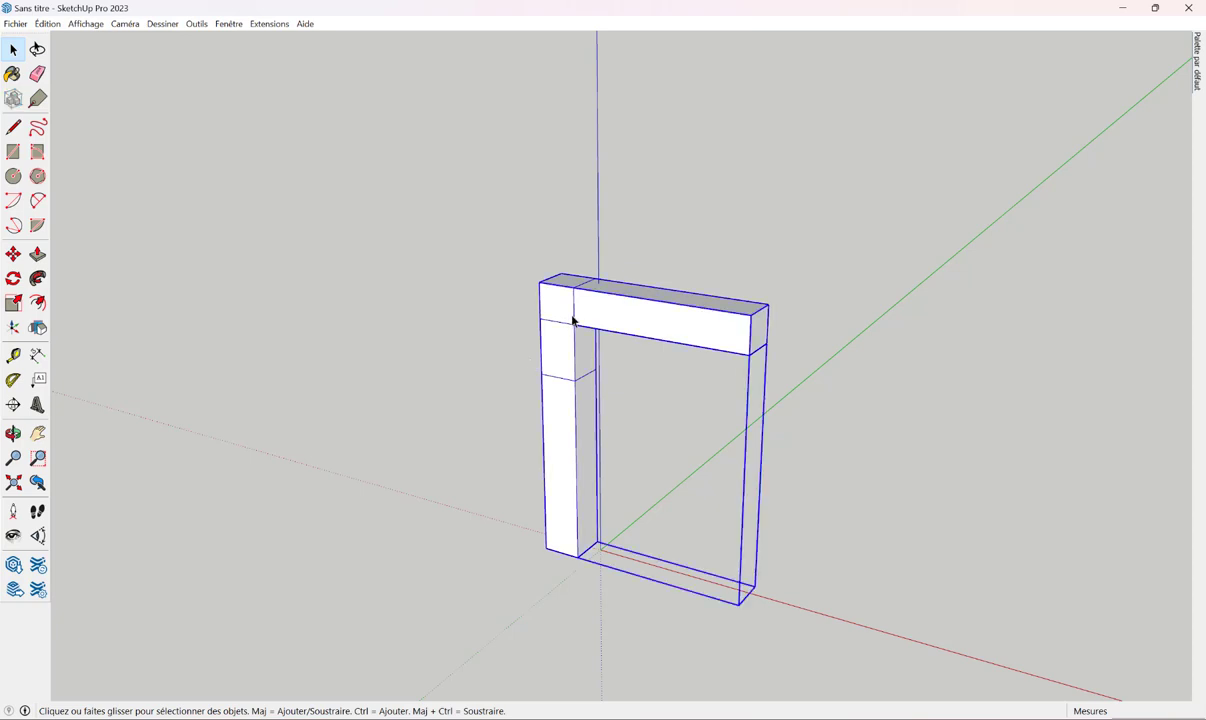
Bring in the PORTE VITREE door from Documents > 01 MODELES 3D > BIBLIOTHEQUE SKP > OK.
right_click(572, 320)
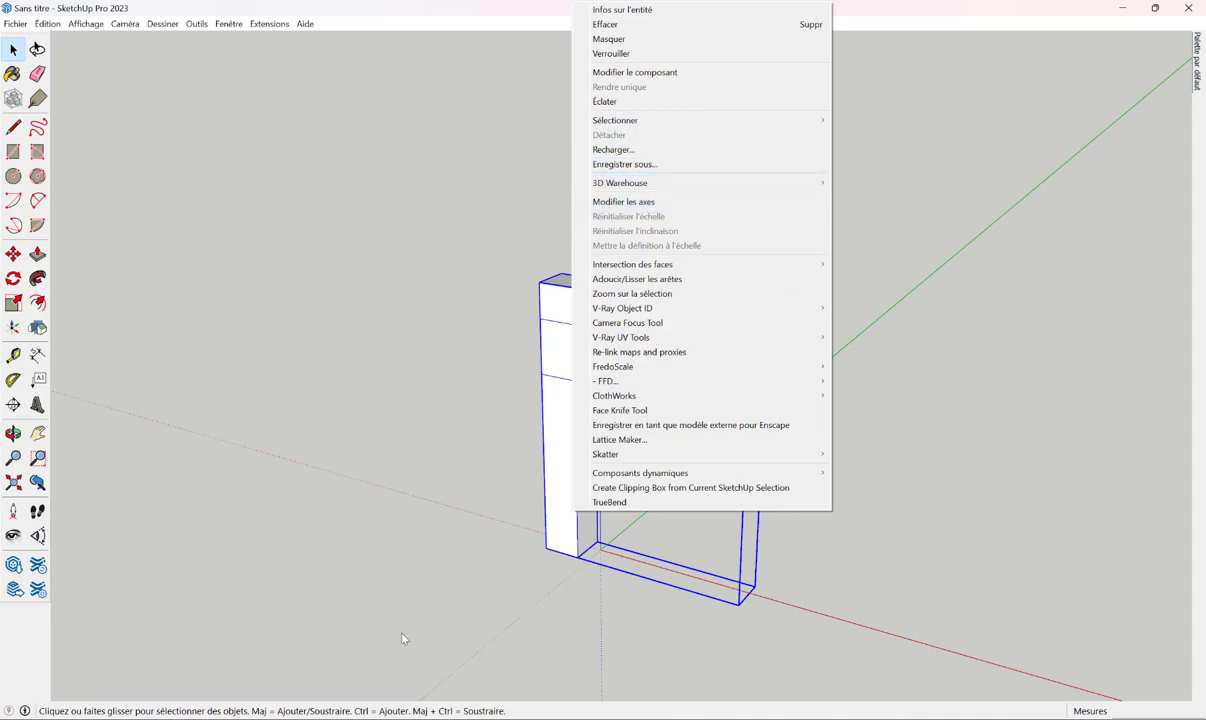
left_click(49, 41)
left_click(15, 23)
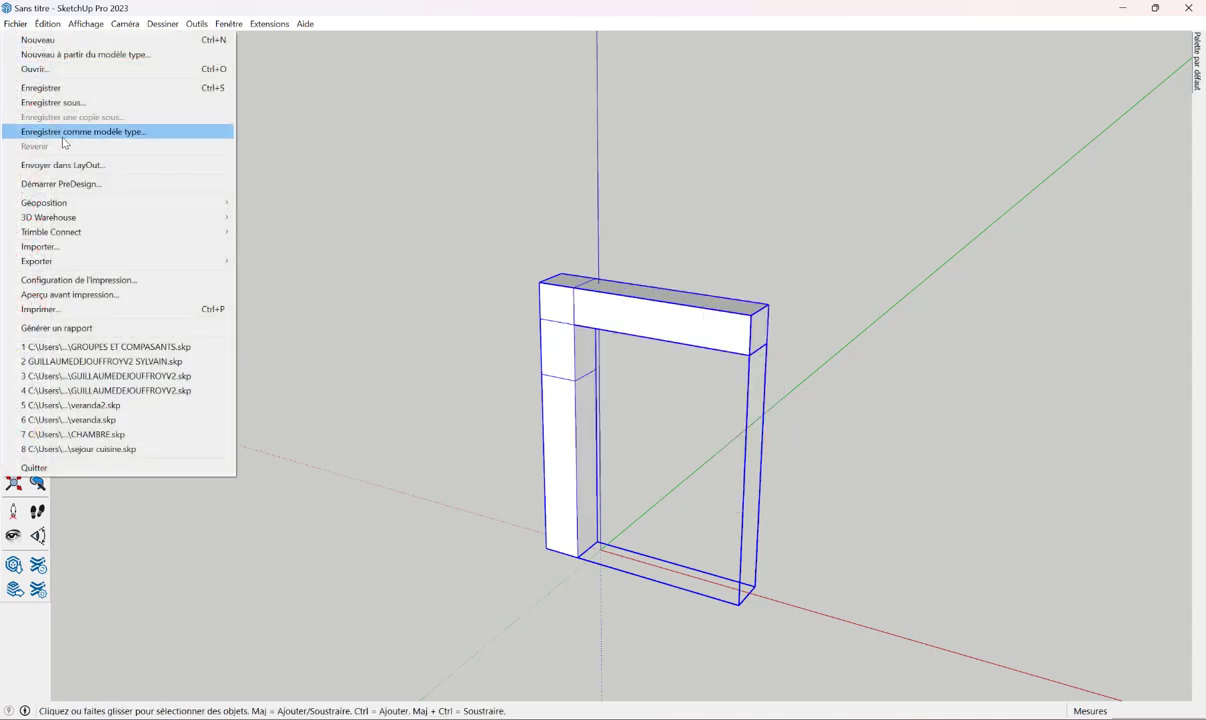
left_click(64, 105)
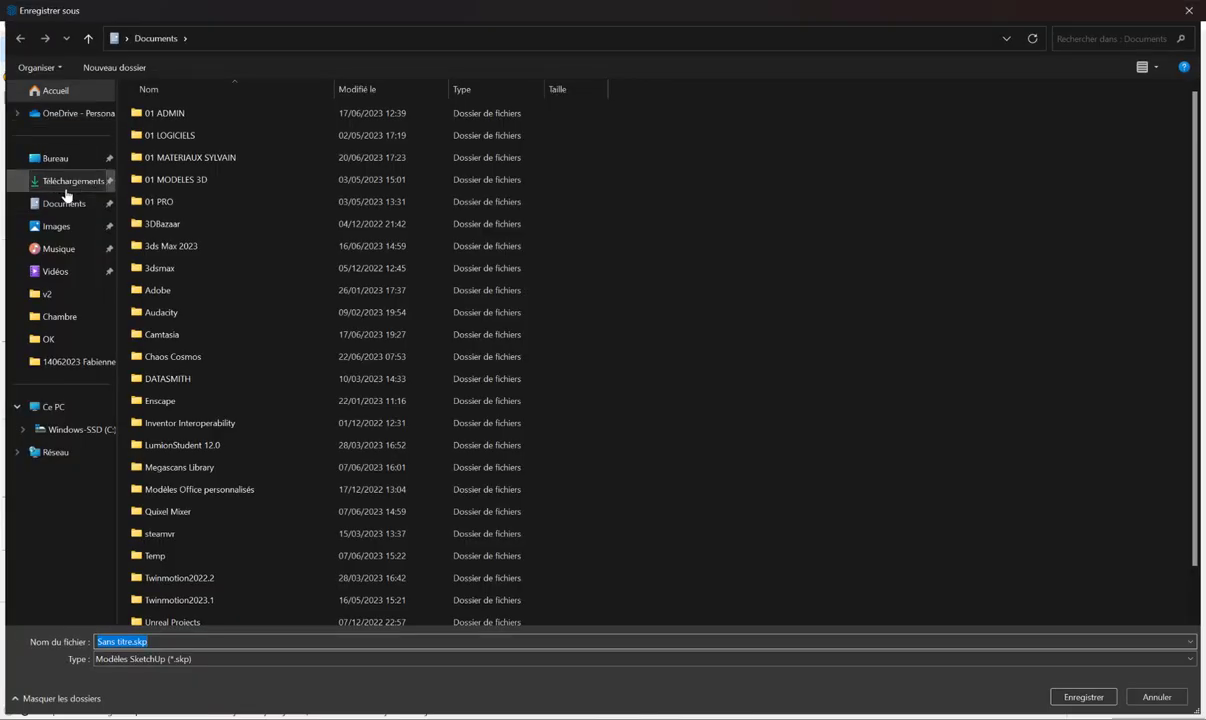
double_click(178, 179)
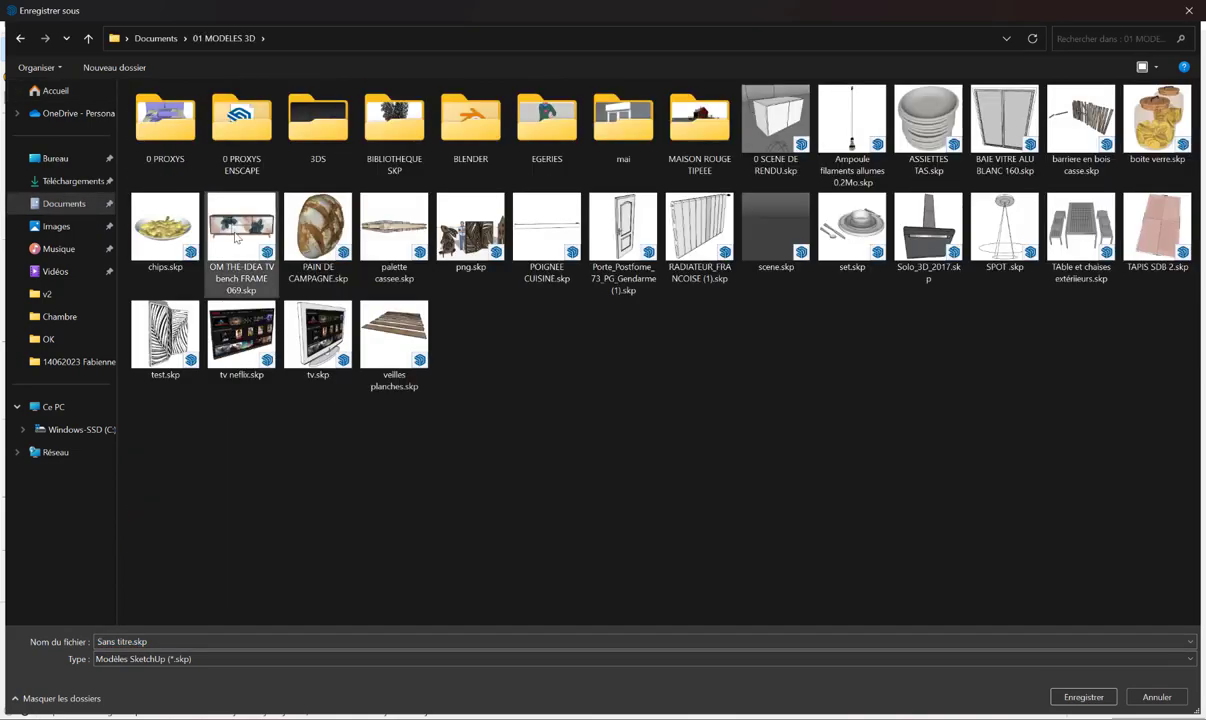
double_click(394, 120)
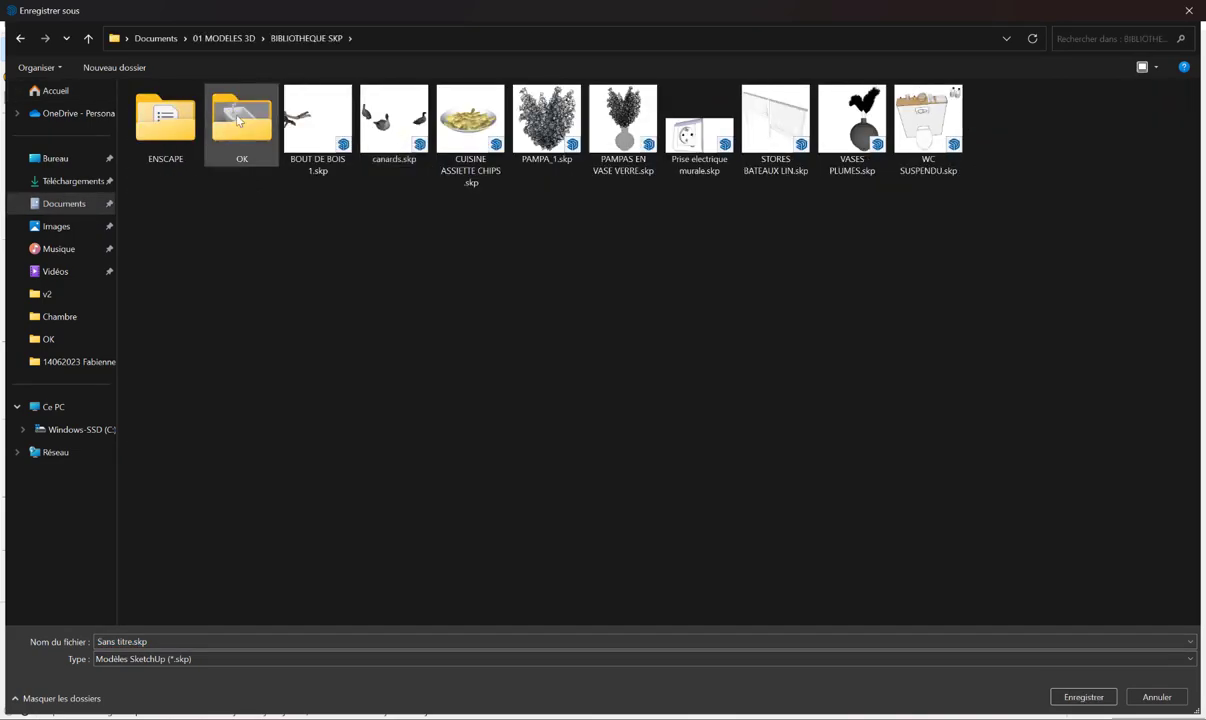
double_click(241, 120)
scroll(600, 300, "down", 5)
scroll(617, 310, "down", 5)
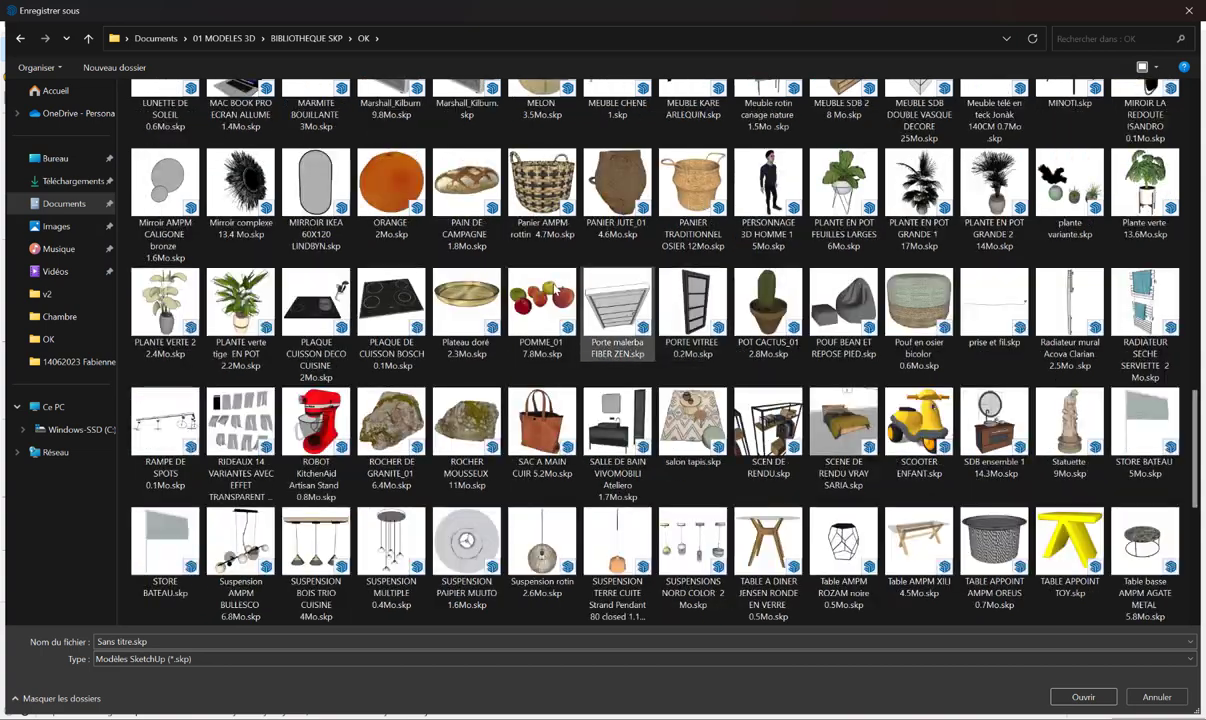
left_click(689, 311)
left_click(1089, 704)
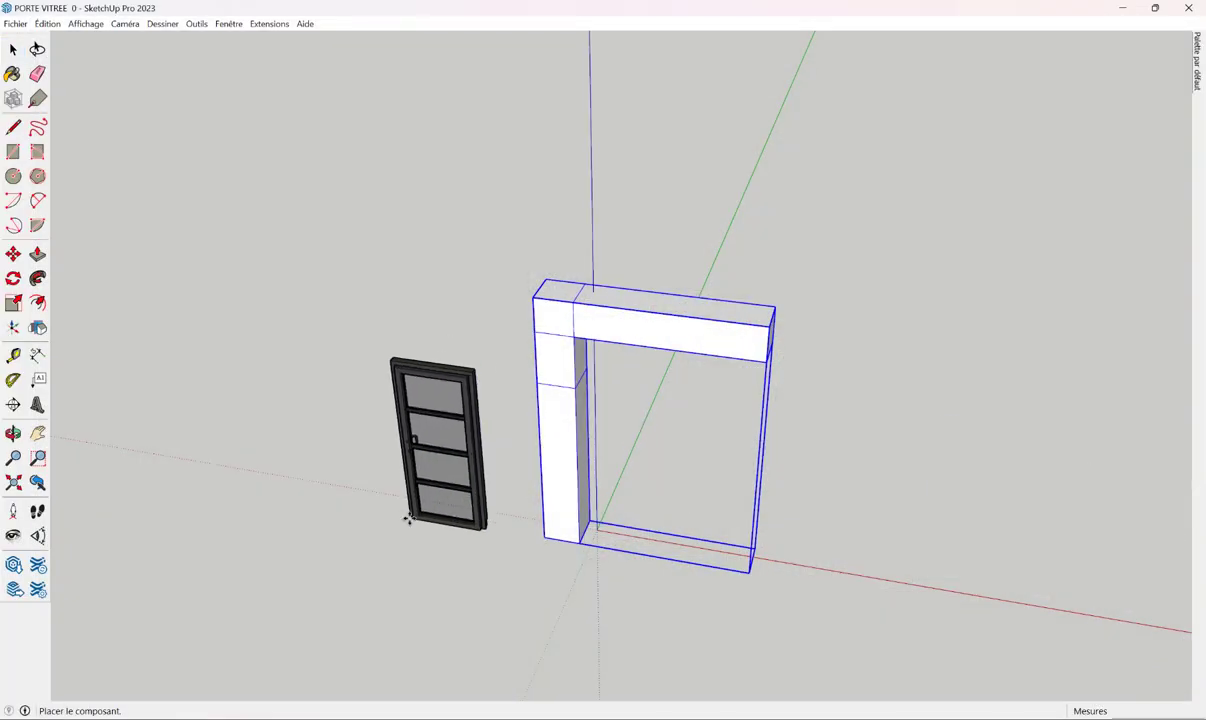
Rotate the glass door 90° so it stands upright.
scroll(429, 427, "up", 5)
middle_click_drag(429, 427, 368, 182)
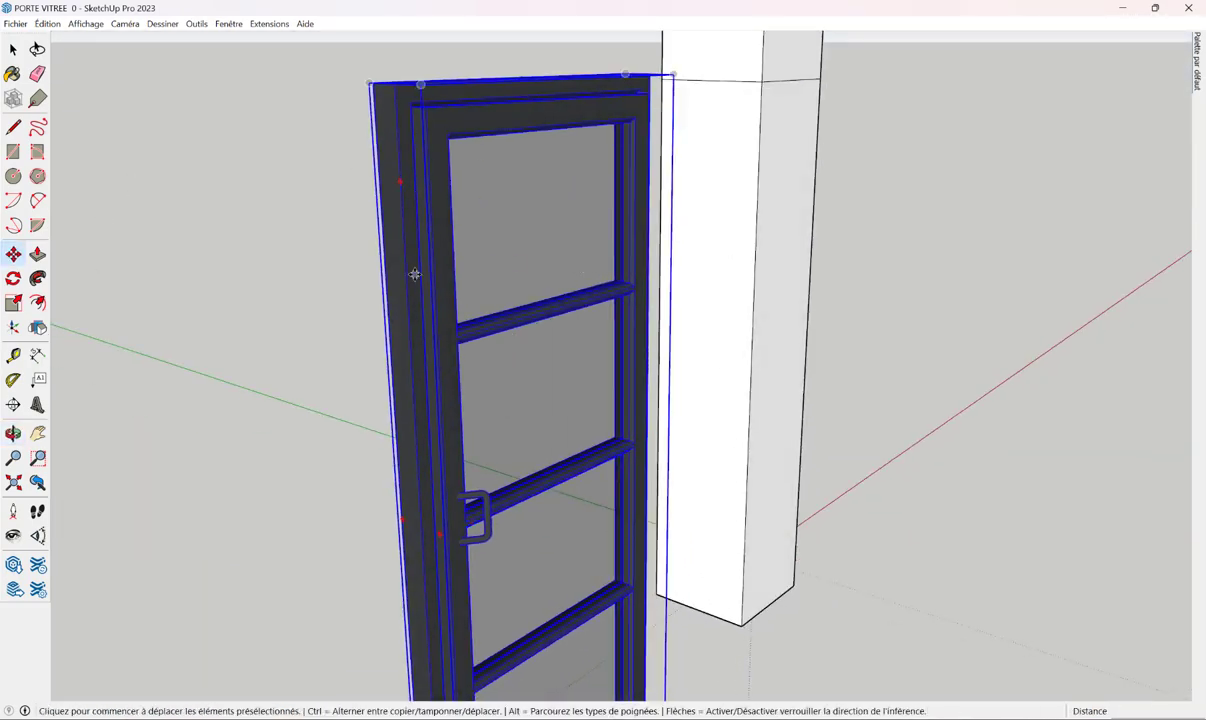
mouse_move(393, 214)
middle_mouse_down()
mouse_move(396, 244)
mouse_move(524, 259)
middle_mouse_up()
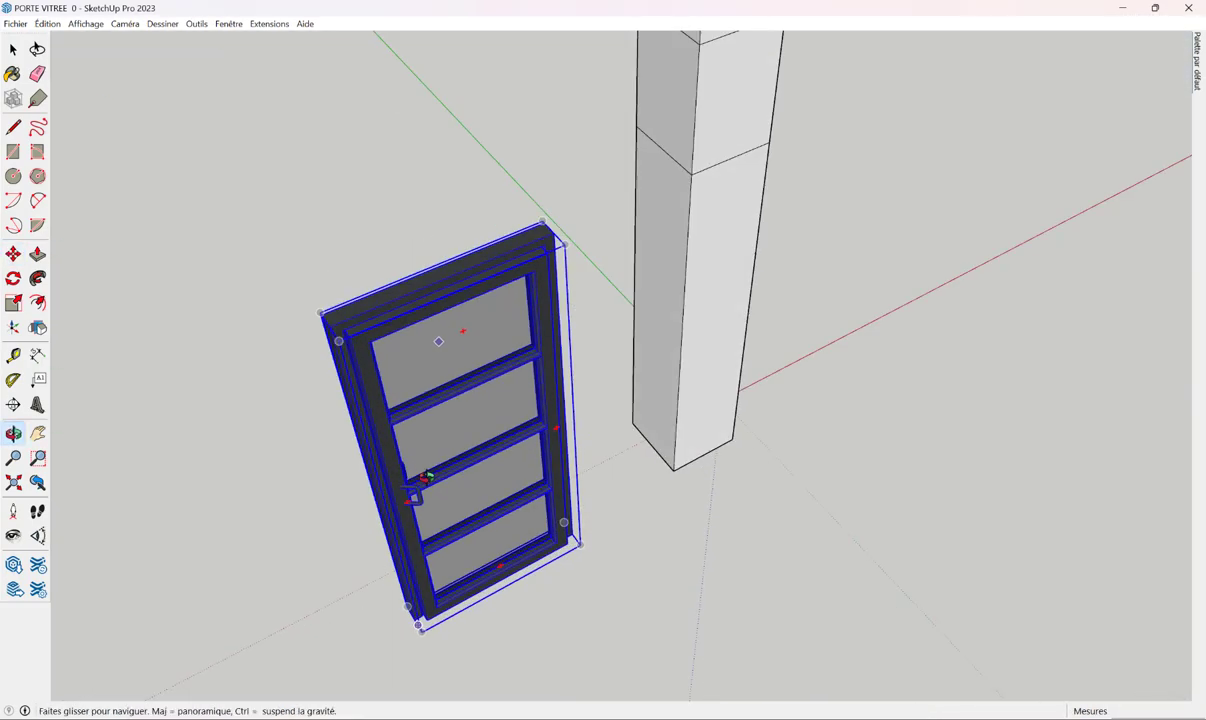
left_click(527, 244)
left_click(538, 383)
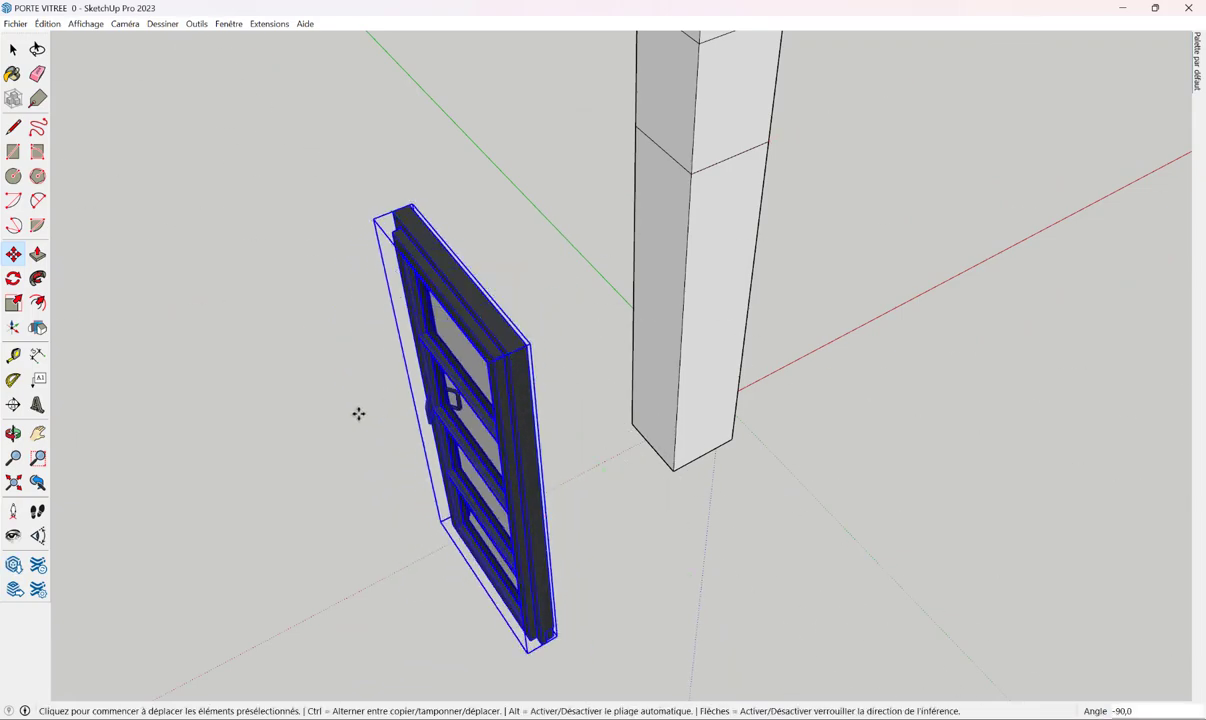
mouse_move(358, 413)
middle_mouse_down()
mouse_move(547, 286)
mouse_move(466, 38)
middle_mouse_up()
Import the rattan chair model and place it in the scene.
left_click(15, 23)
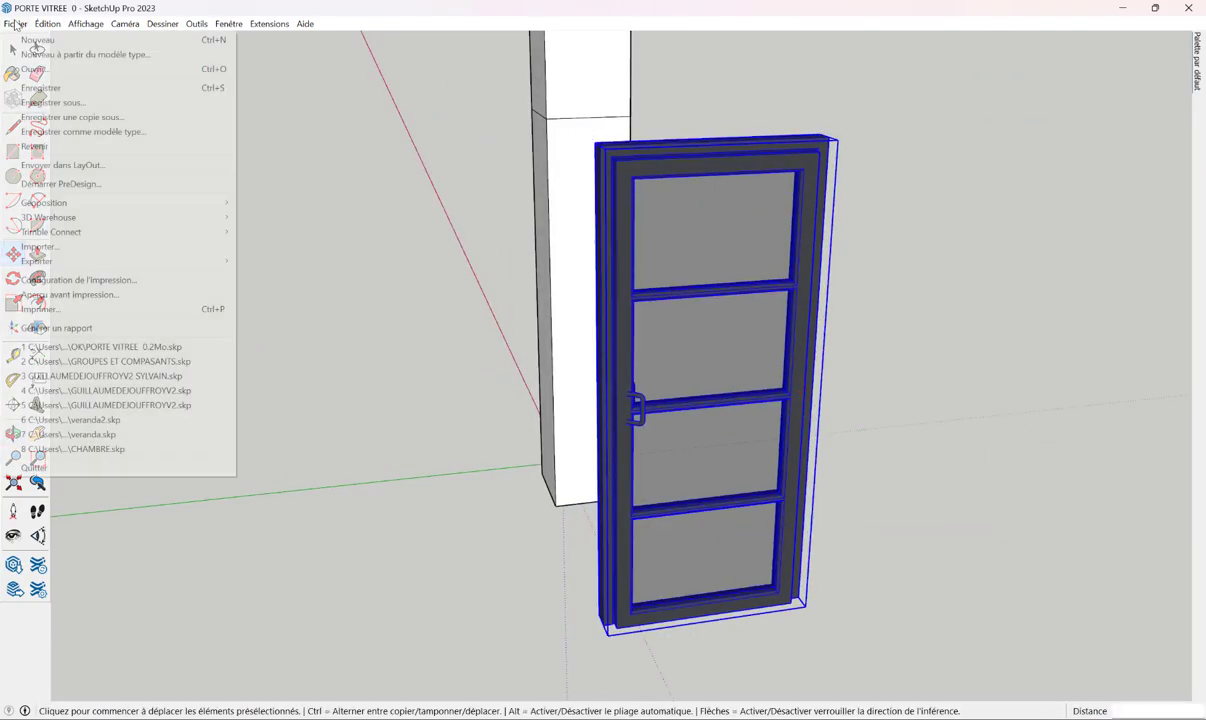
left_click(40, 246)
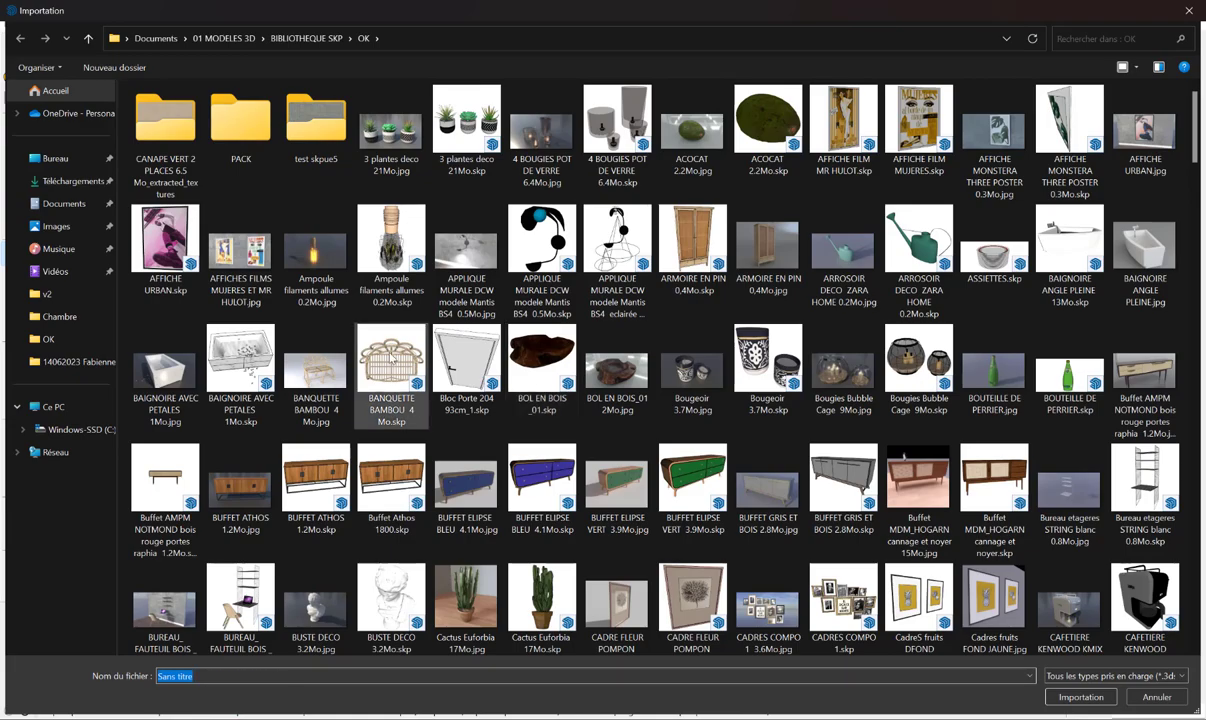
left_click(1080, 697)
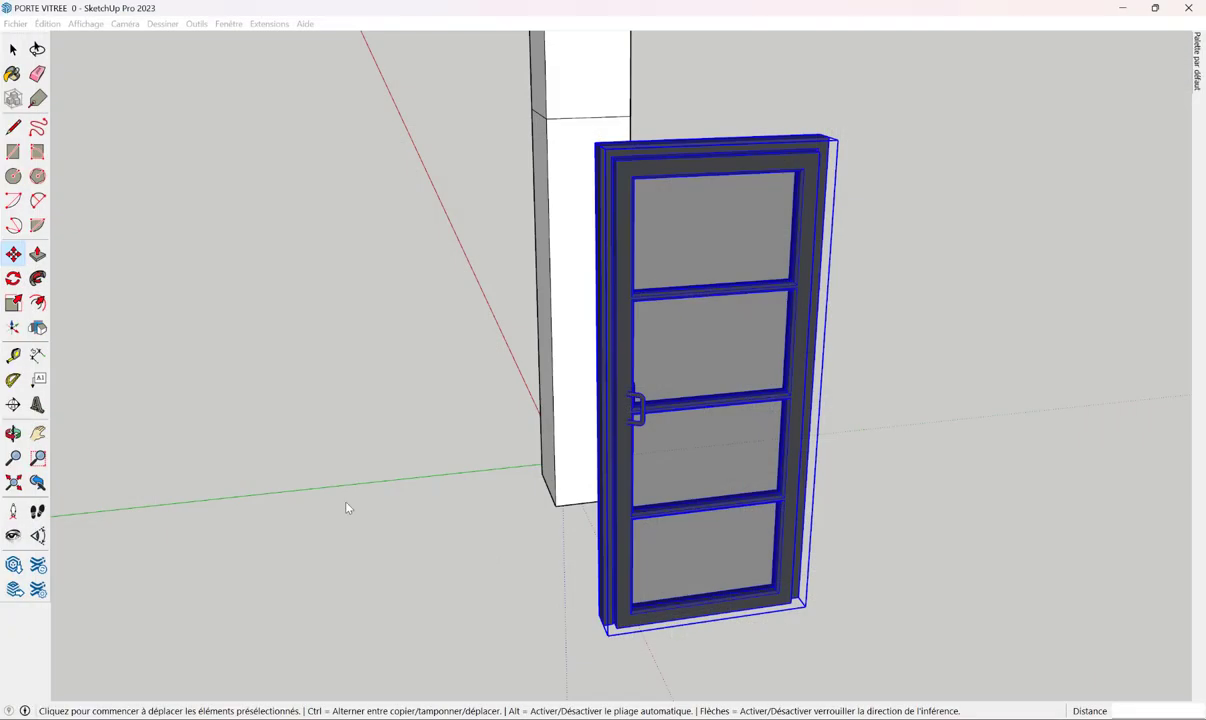
left_click(348, 490)
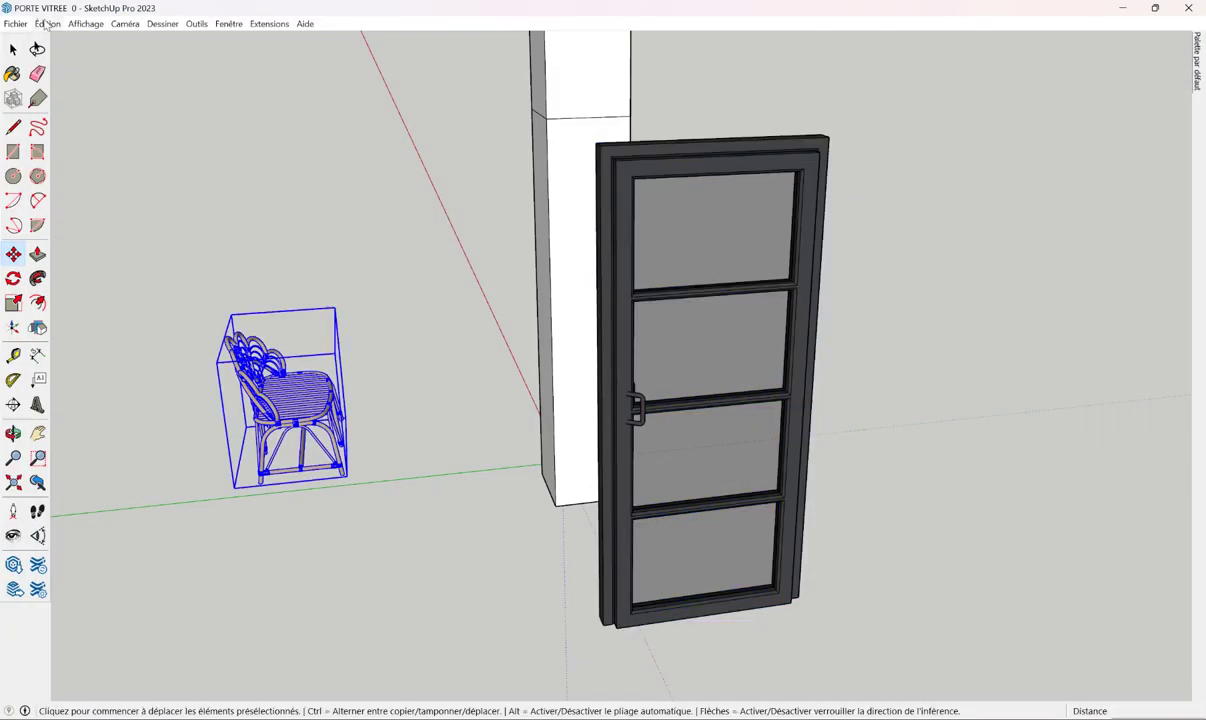
Import the Cuisine Angle corner kitchen model and place it in the scene.
left_click(15, 23)
left_click(40, 244)
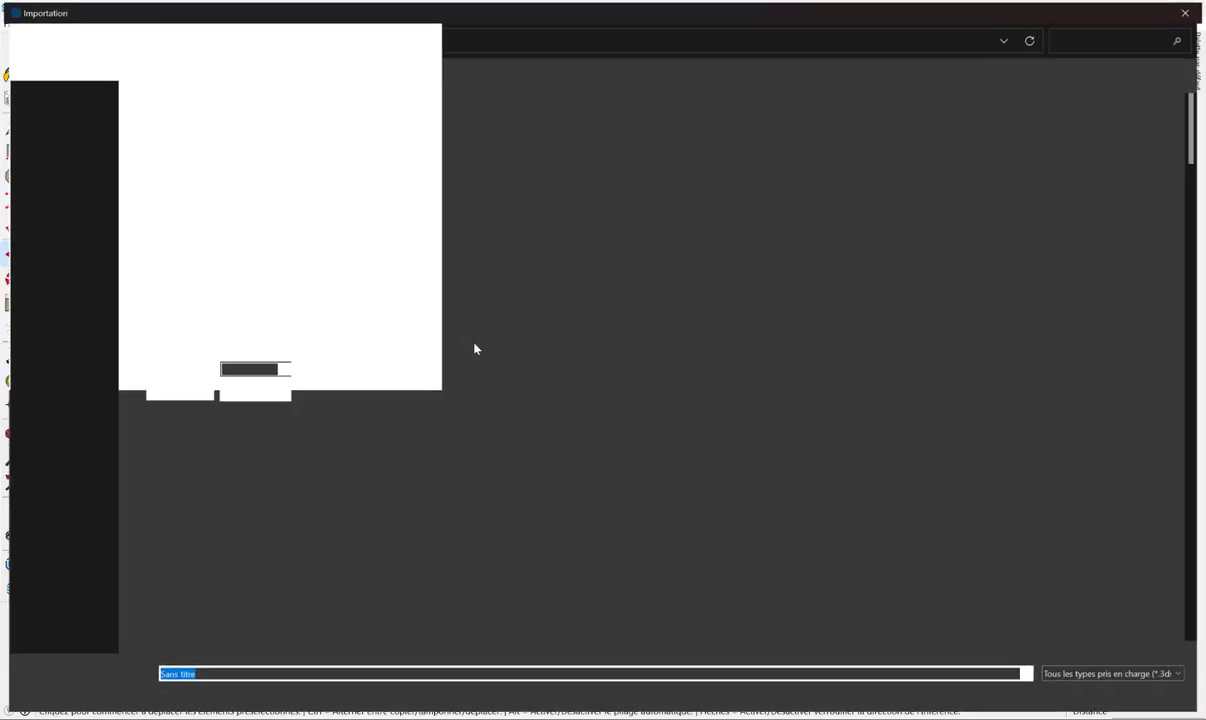
scroll(568, 372, "down", 5)
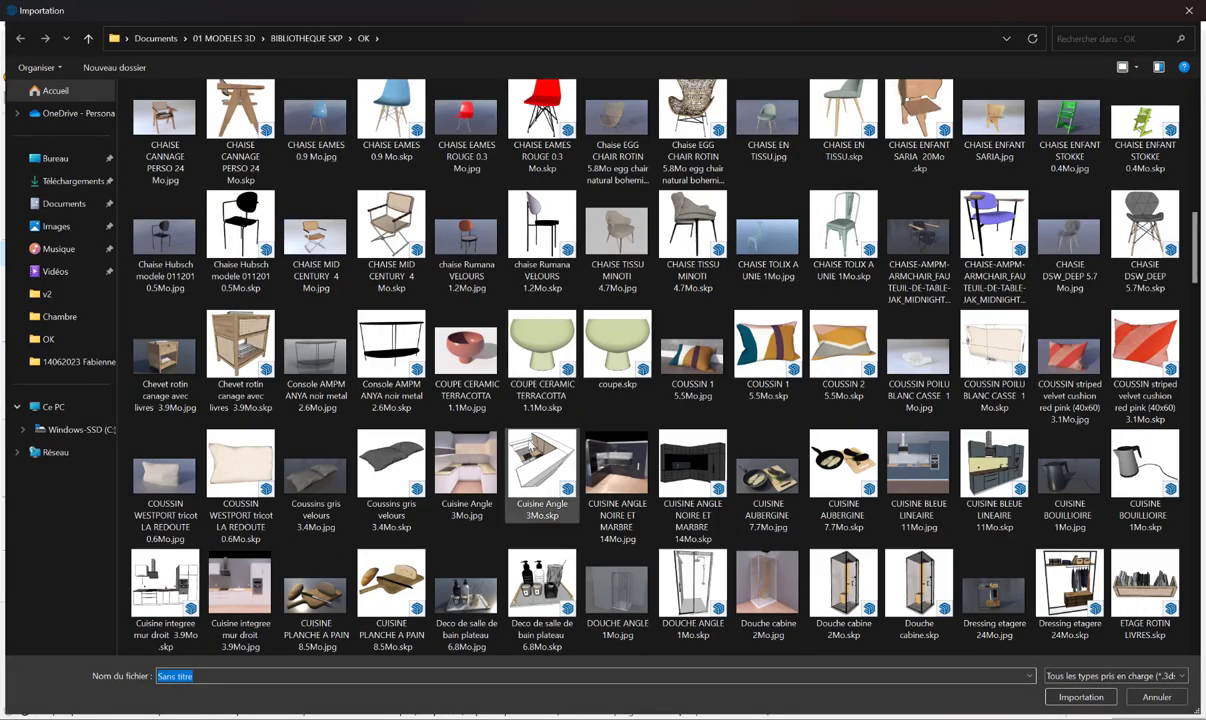
left_click(543, 465)
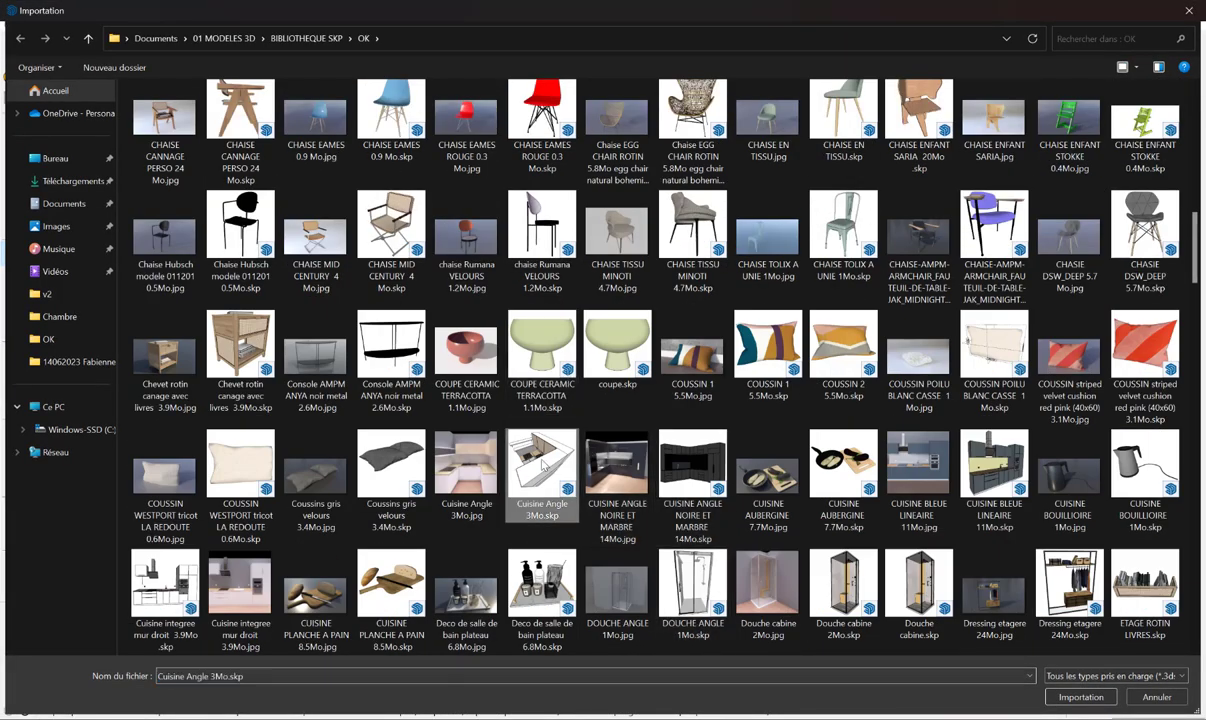
left_click(1080, 697)
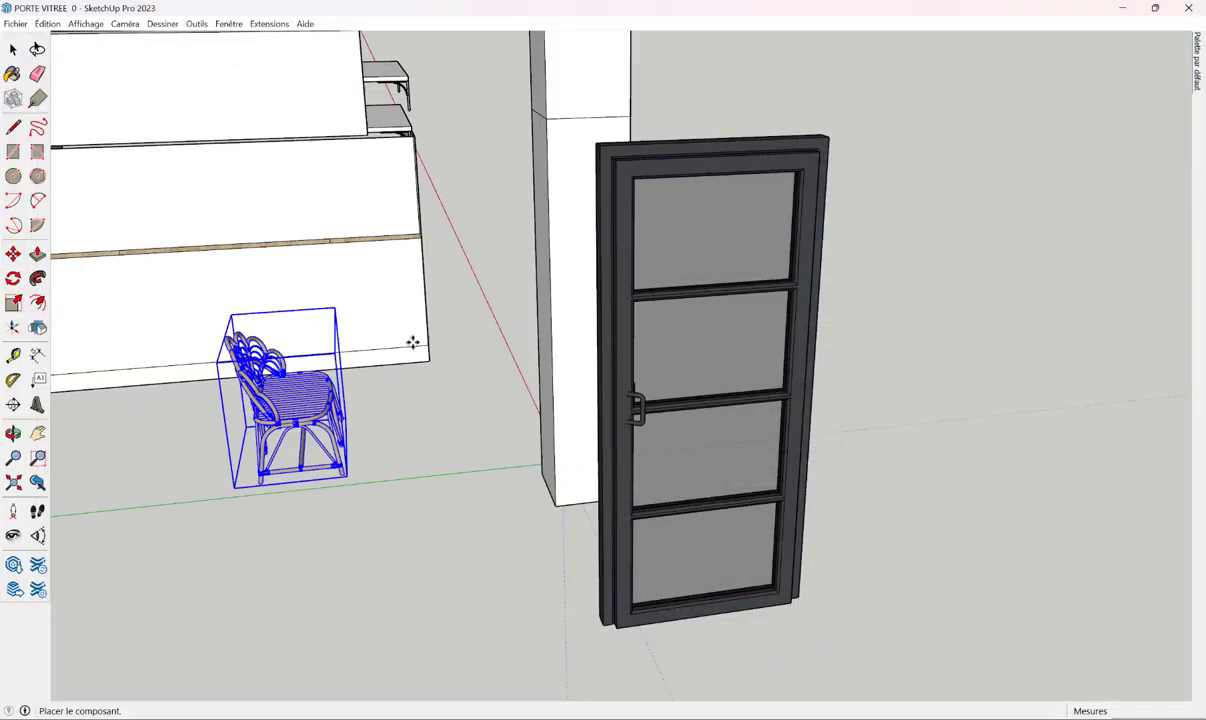
mouse_move(409, 341)
middle_mouse_down()
mouse_move(490, 393)
mouse_move(323, 406)
mouse_move(765, 291)
mouse_move(385, 312)
mouse_move(503, 341)
mouse_move(409, 487)
mouse_move(692, 232)
mouse_move(447, 243)
mouse_move(708, 496)
middle_mouse_up()
key("space")
left_click(599, 465)
Reframe the view and select the pillar frame, starting then cancelling a move.
scroll(599, 465, "down", 5)
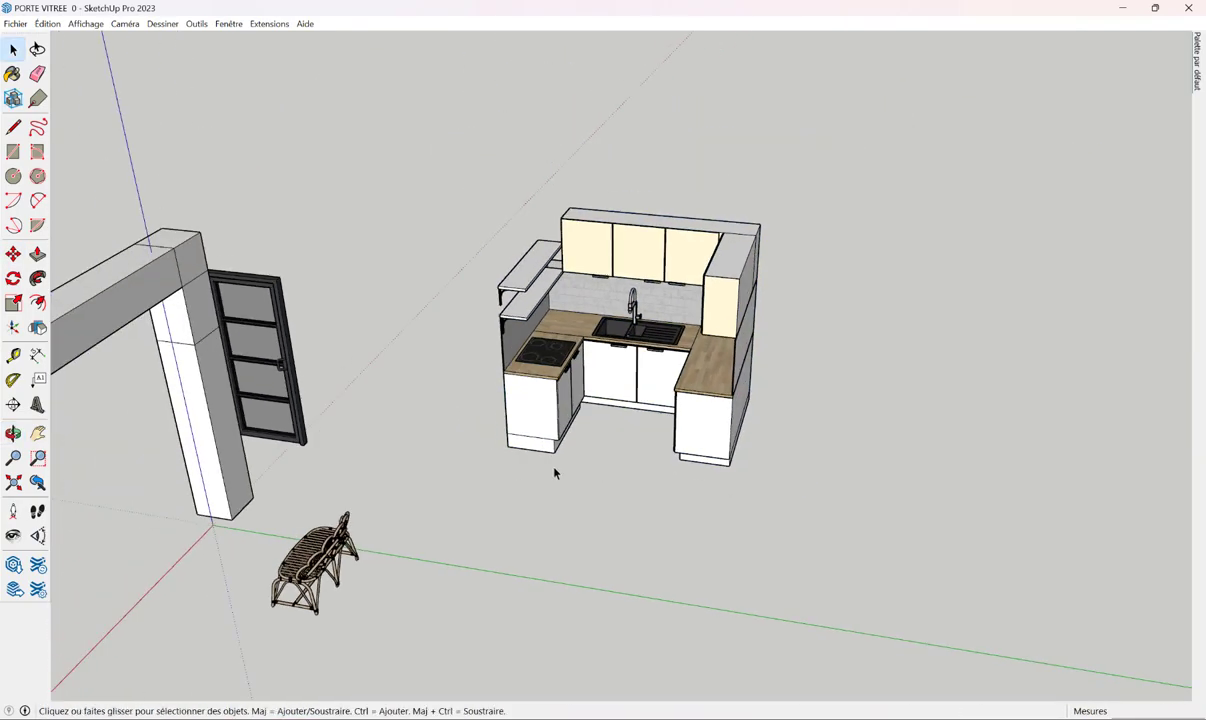
mouse_move(555, 474)
middle_mouse_down()
mouse_move(821, 385)
mouse_move(622, 398)
mouse_move(731, 353)
middle_mouse_up()
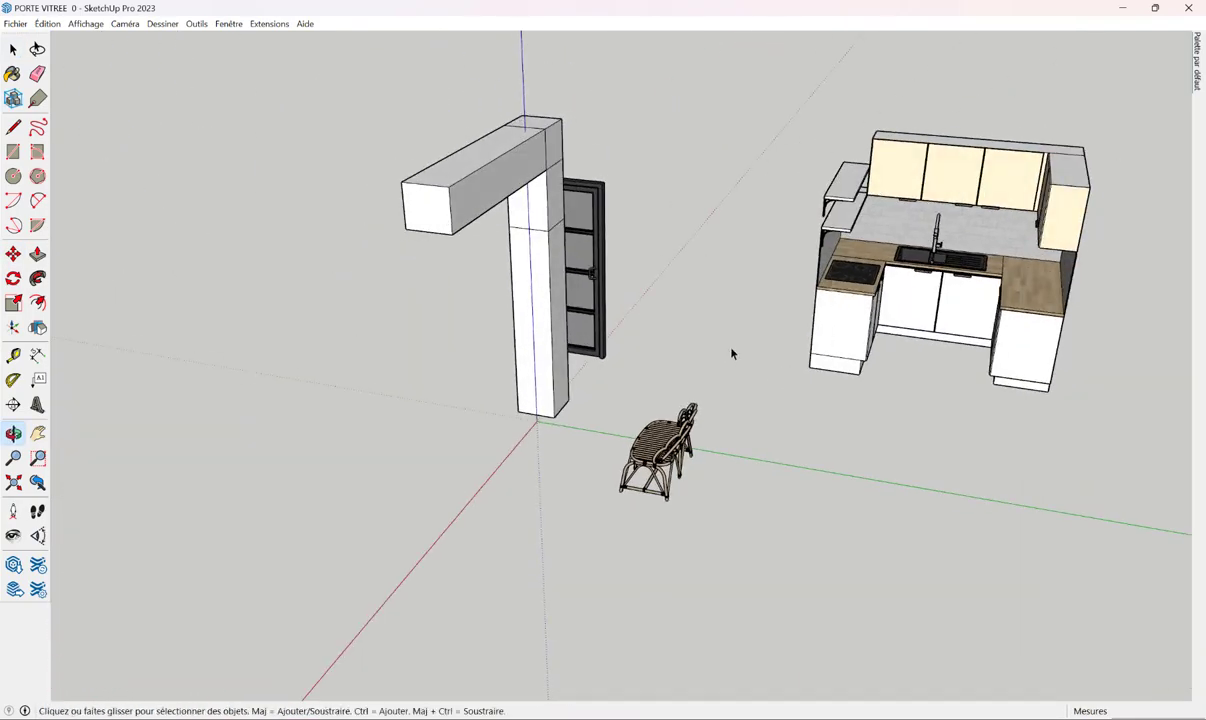
right_click(537, 207)
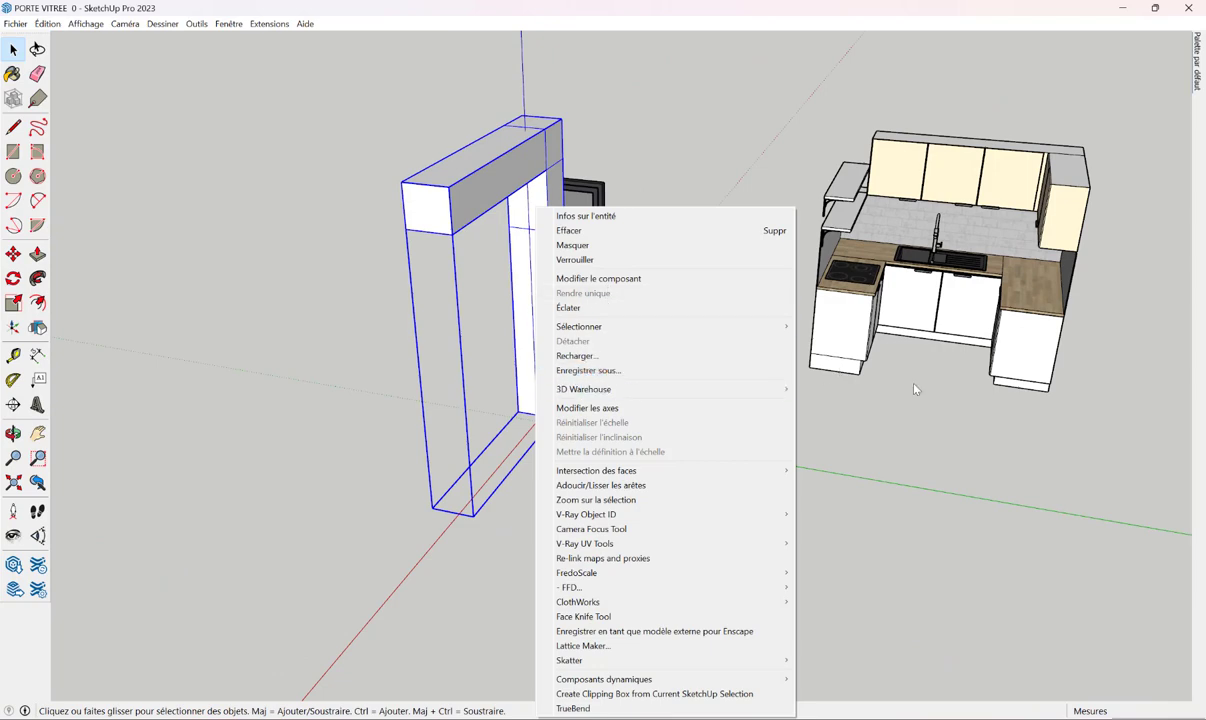
left_click(947, 416)
left_click(947, 416)
middle_click_drag(947, 416, 881, 432, "shift")
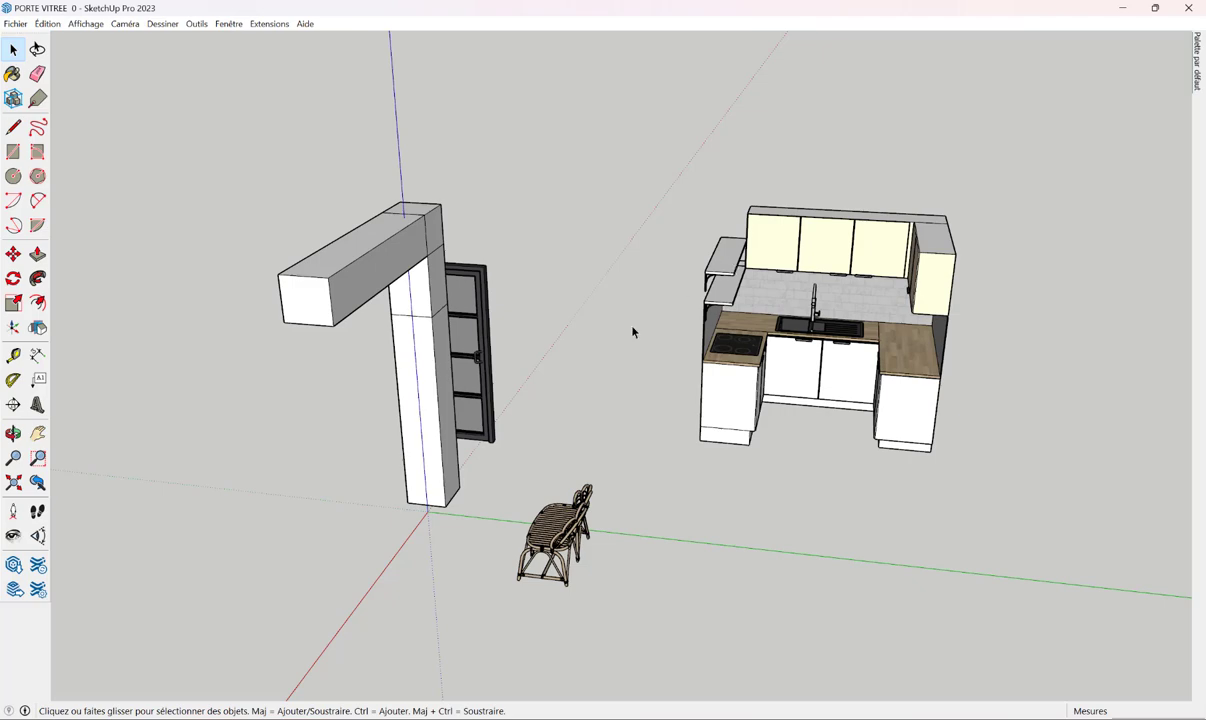
left_click(314, 299)
middle_click_drag(160, 320, 505, 328)
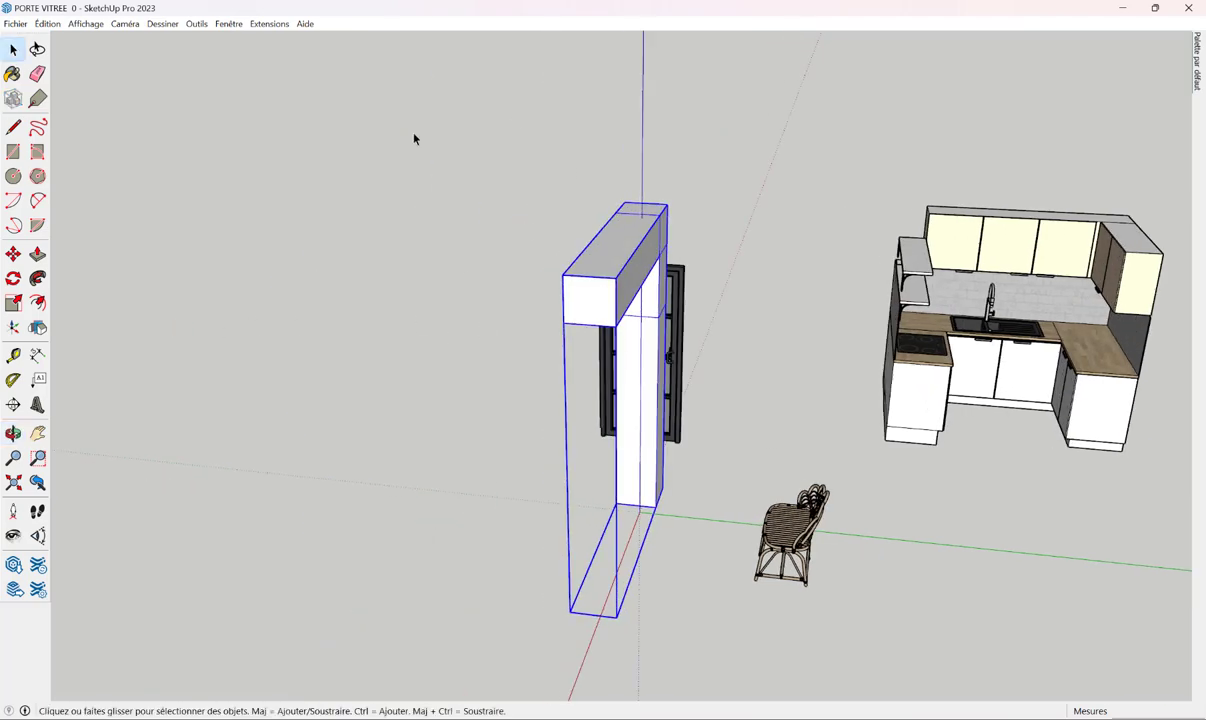
key("m")
left_click(619, 597)
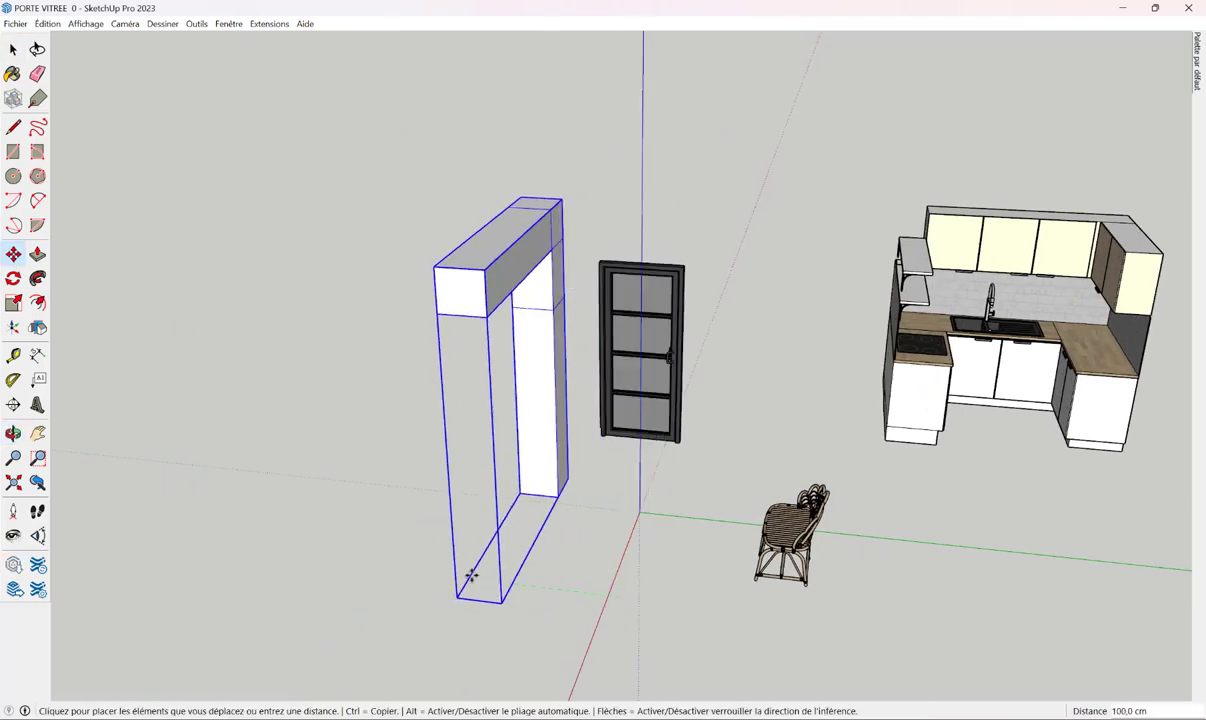
key("Escape")
Copy the rattan chair about 165 cm along the green axis beside the original.
left_click(790, 535)
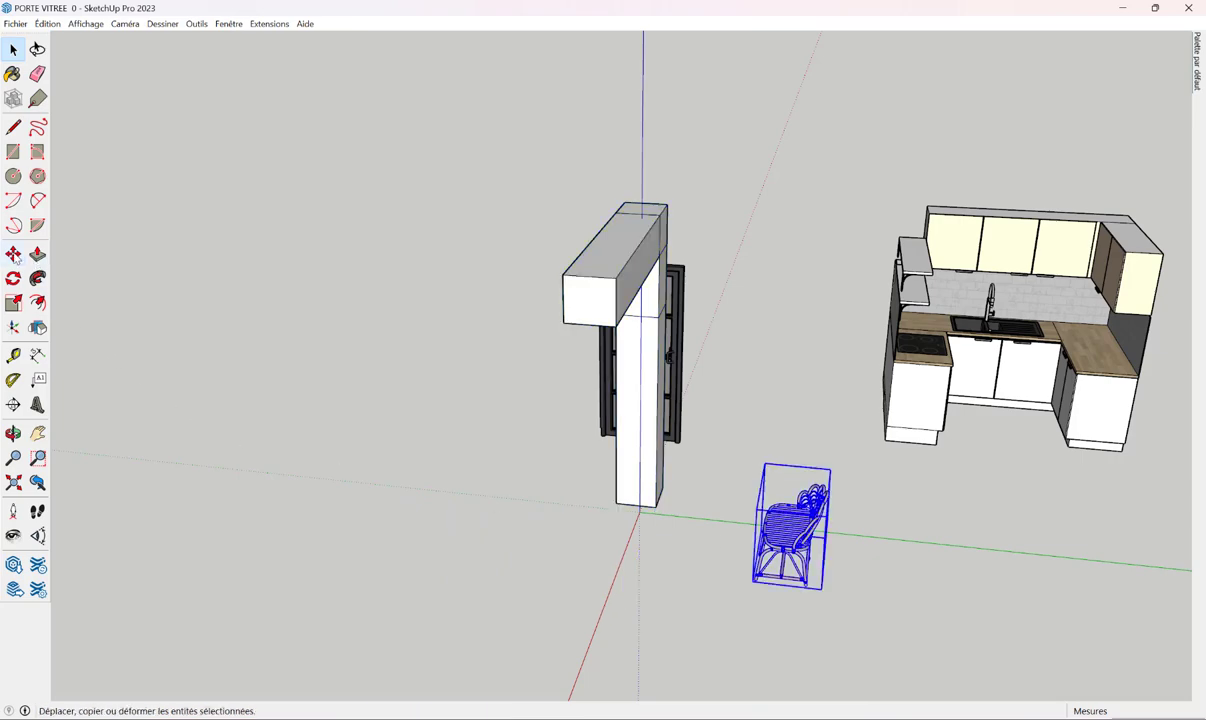
key("space")
key("ctrl")
left_click(408, 464)
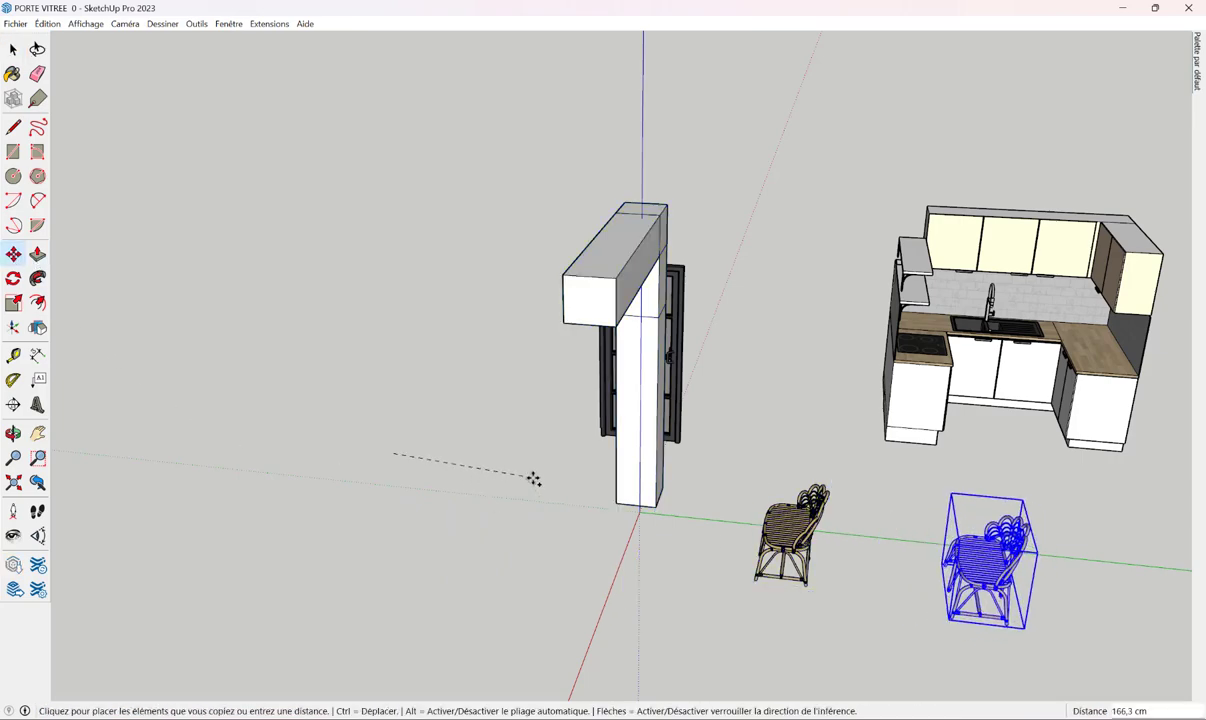
left_click(726, 561)
middle_click_drag(726, 561, 541, 537)
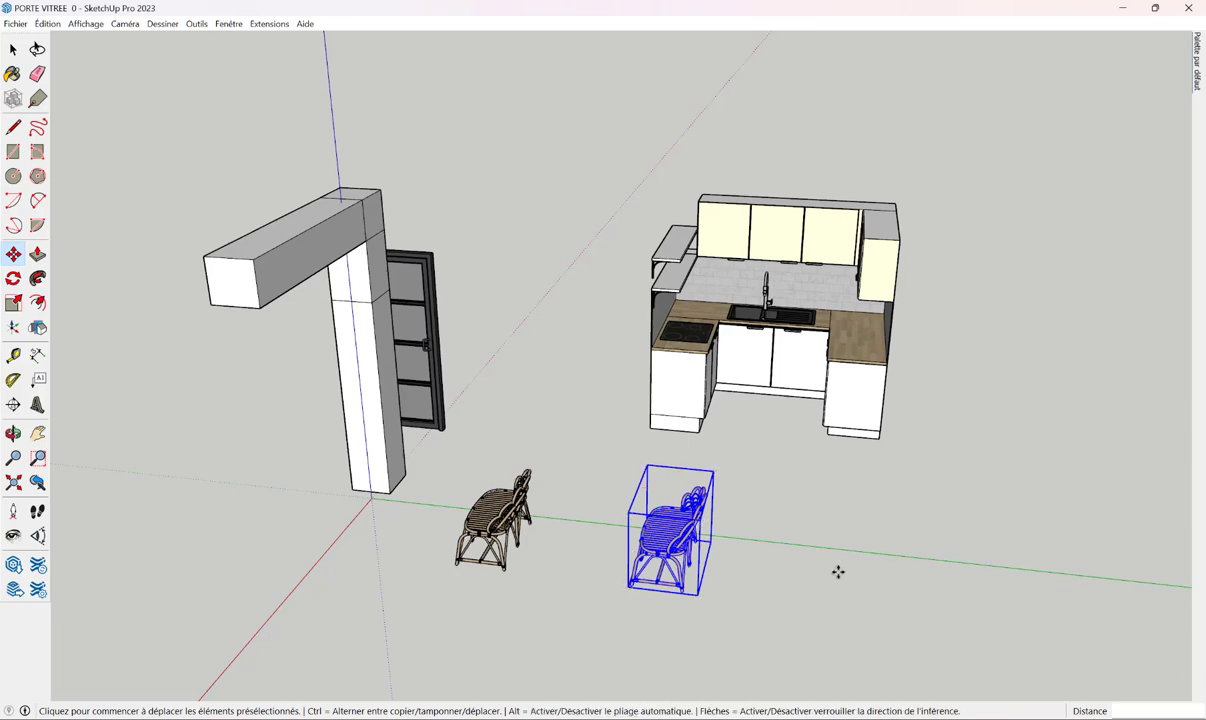
middle_click_drag(781, 539, 829, 555)
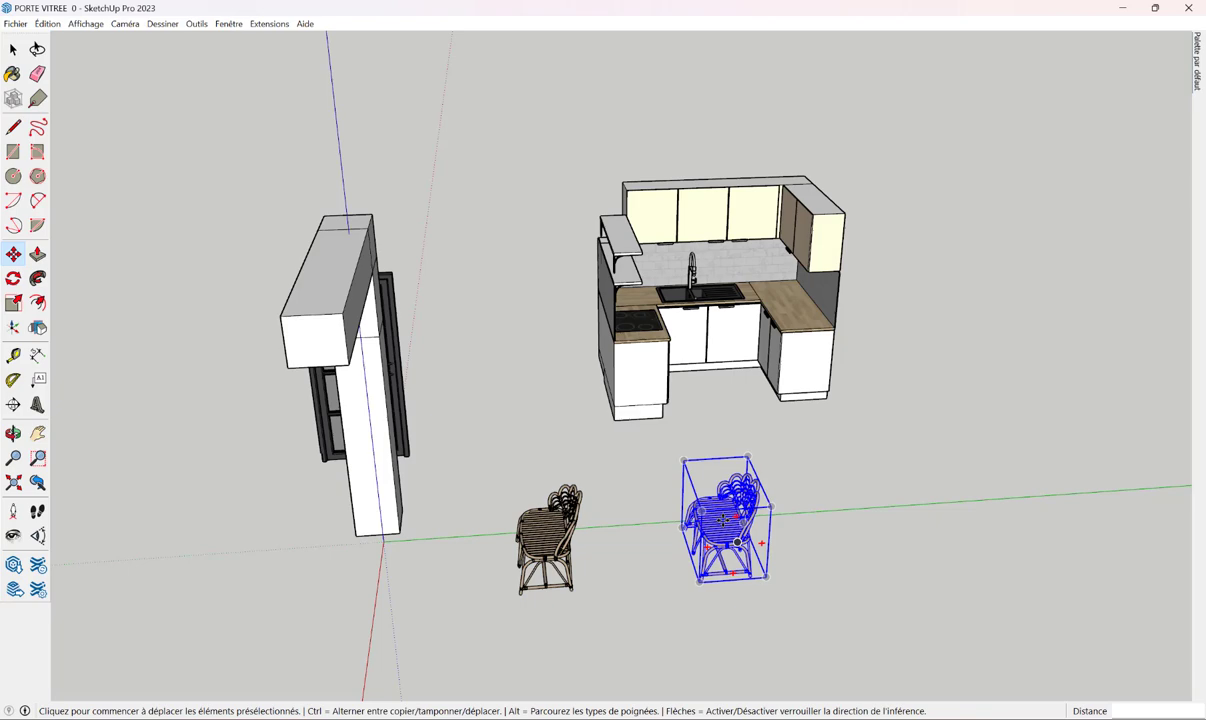
middle_click_drag(673, 490, 673, 492)
key("space")
Box-select the frame, door, chairs and kitchen and make them one component named 'tout'.
left_click(576, 440)
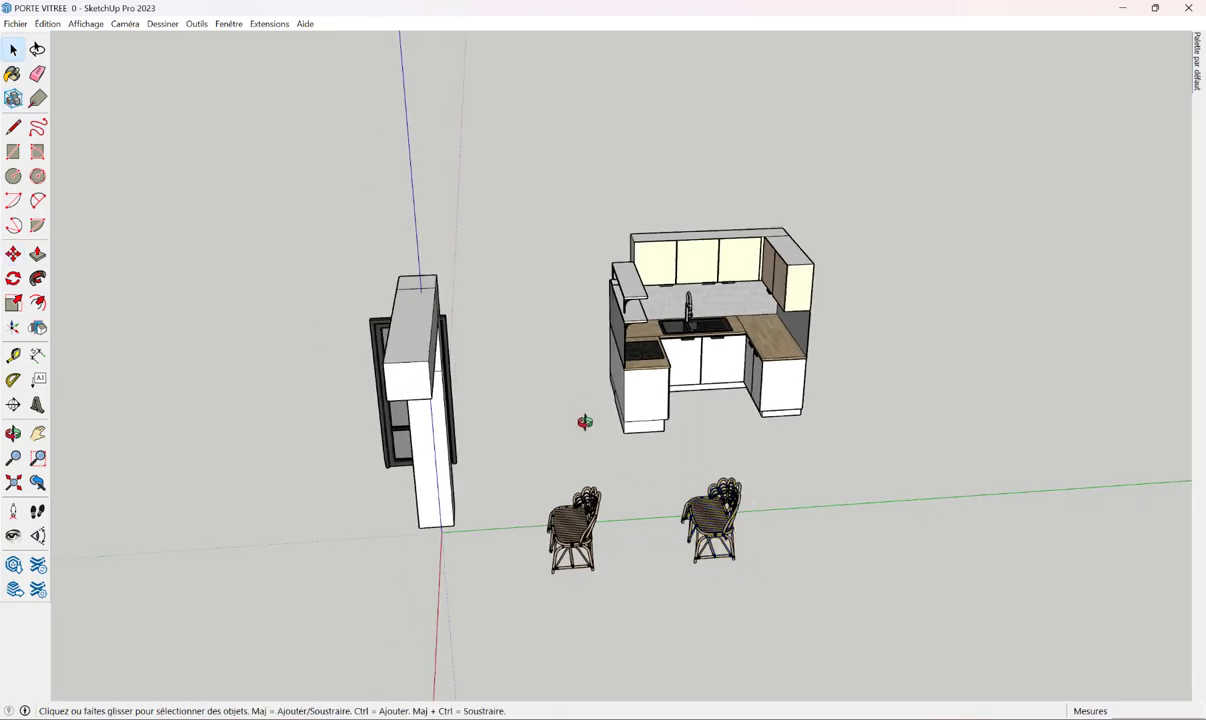
middle_click_drag(585, 422, 538, 530)
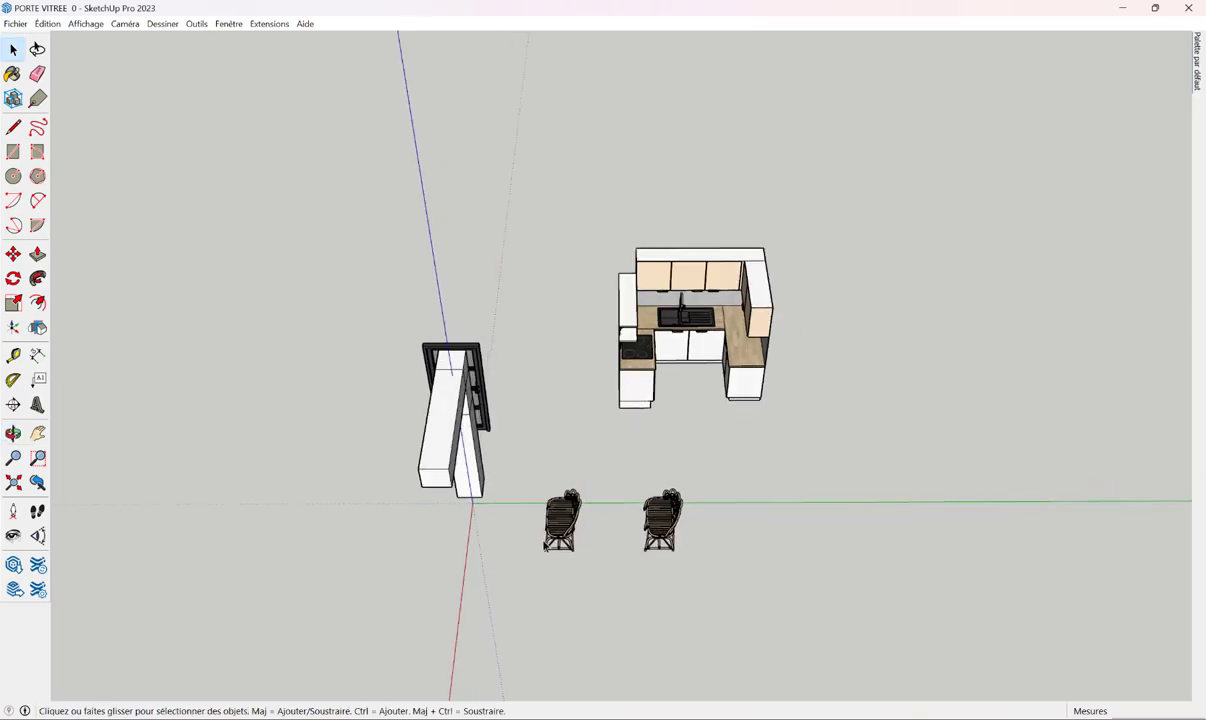
mouse_move(307, 164)
left_mouse_down()
mouse_move(867, 622)
mouse_move(930, 655)
left_mouse_up()
right_click(709, 343)
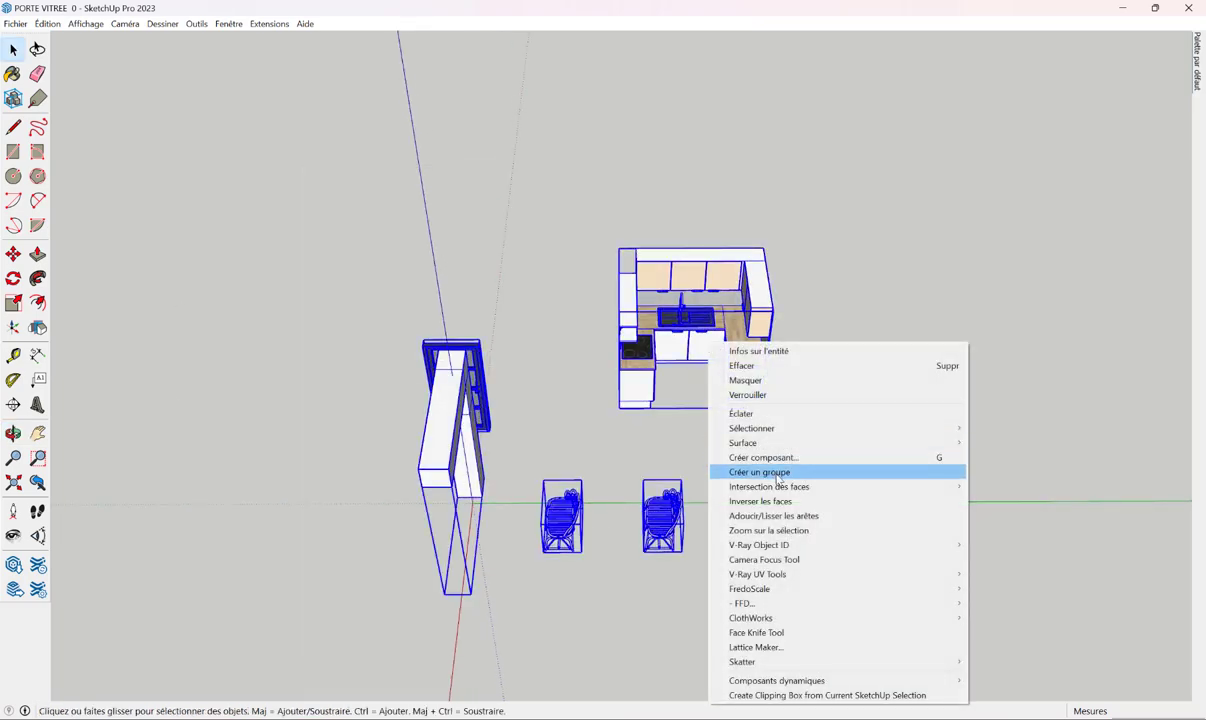
left_click(777, 473)
right_click(728, 341)
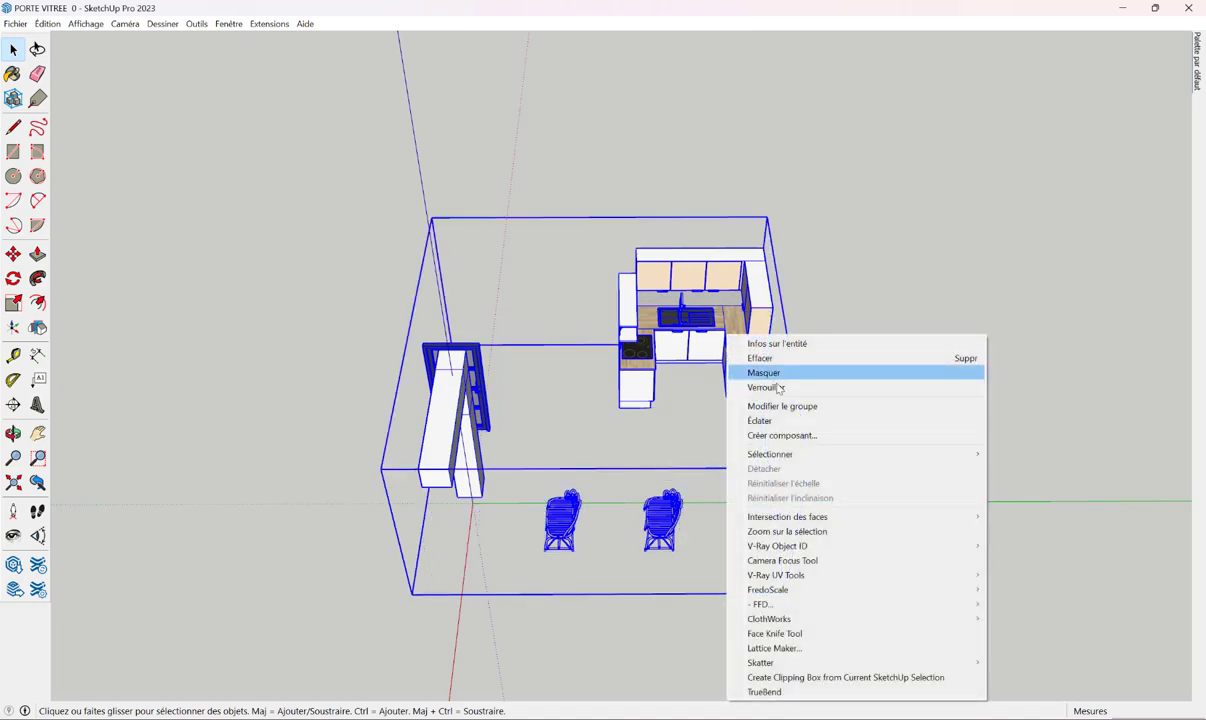
left_click(760, 411)
type("t")
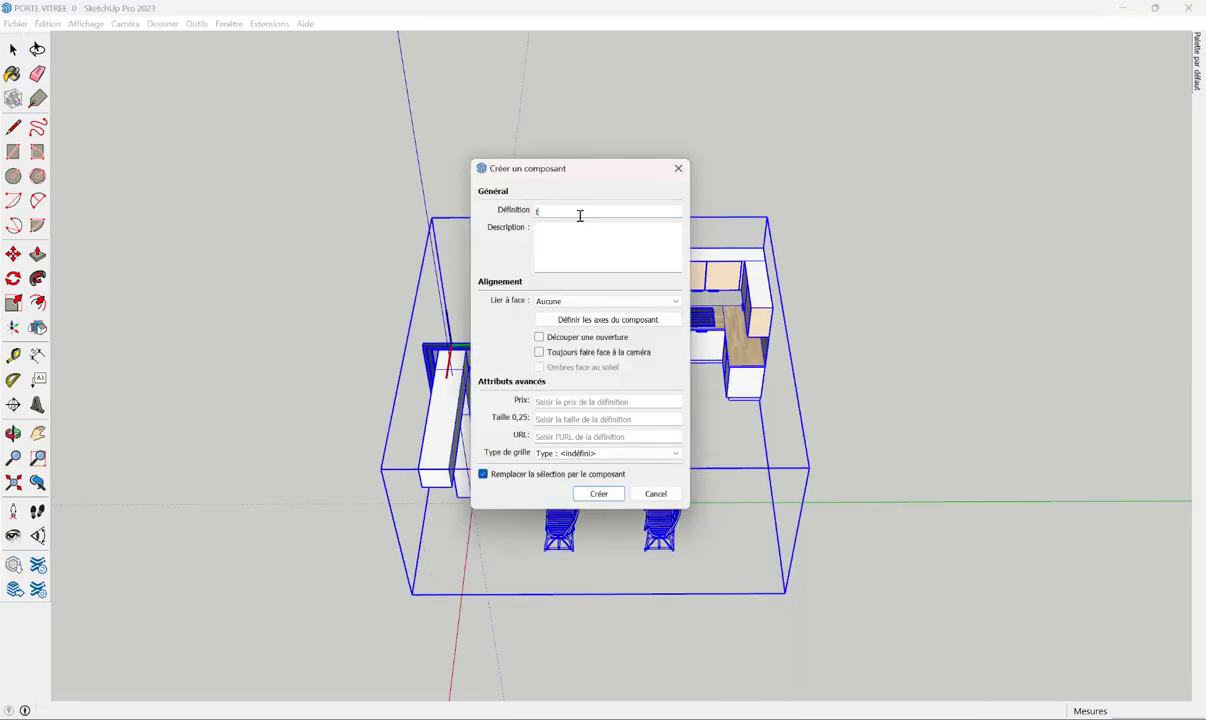
type("out")
left_click(598, 494)
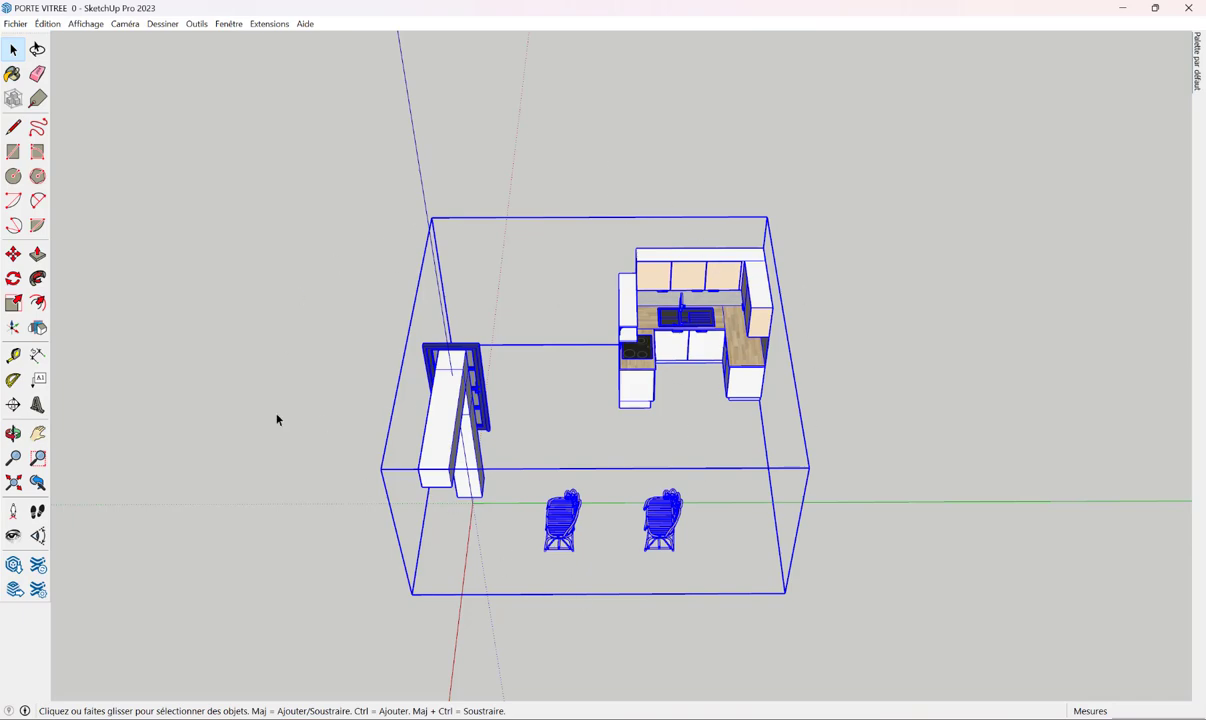
mouse_move(614, 351)
middle_mouse_down()
mouse_move(558, 291)
mouse_move(666, 442)
mouse_move(546, 445)
mouse_move(525, 348)
mouse_move(637, 427)
mouse_move(695, 377)
middle_mouse_up()
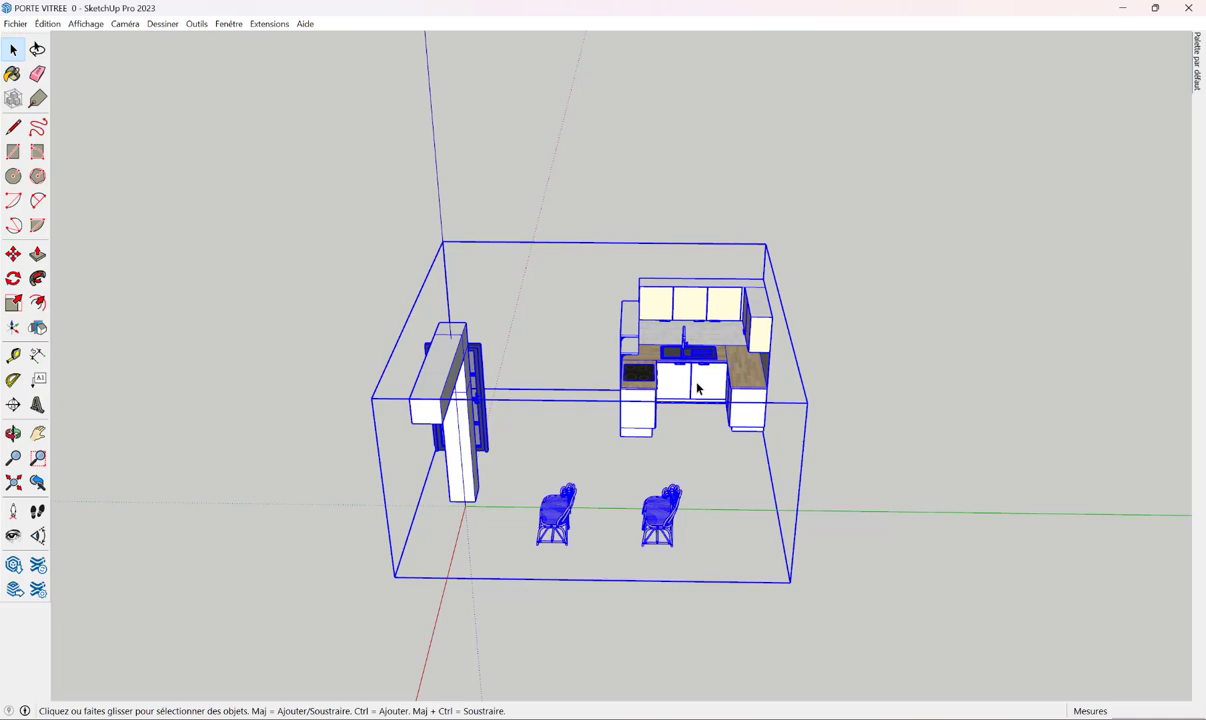
middle_click_drag(681, 417, 620, 522)
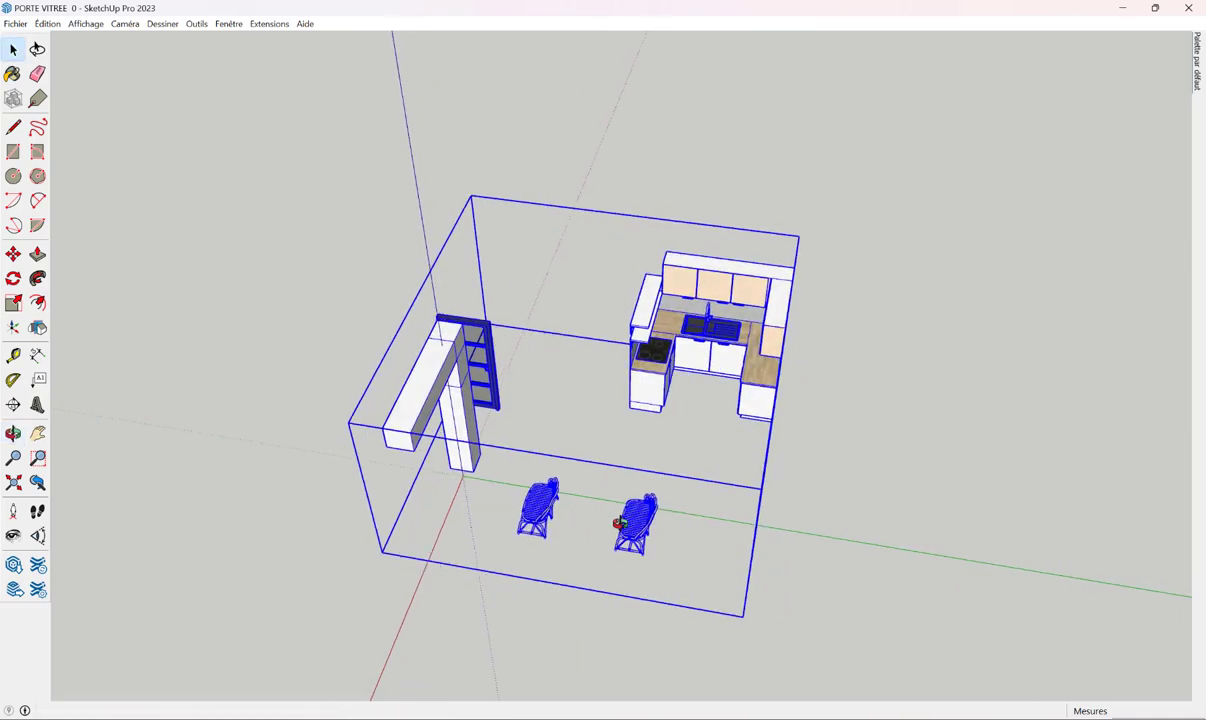